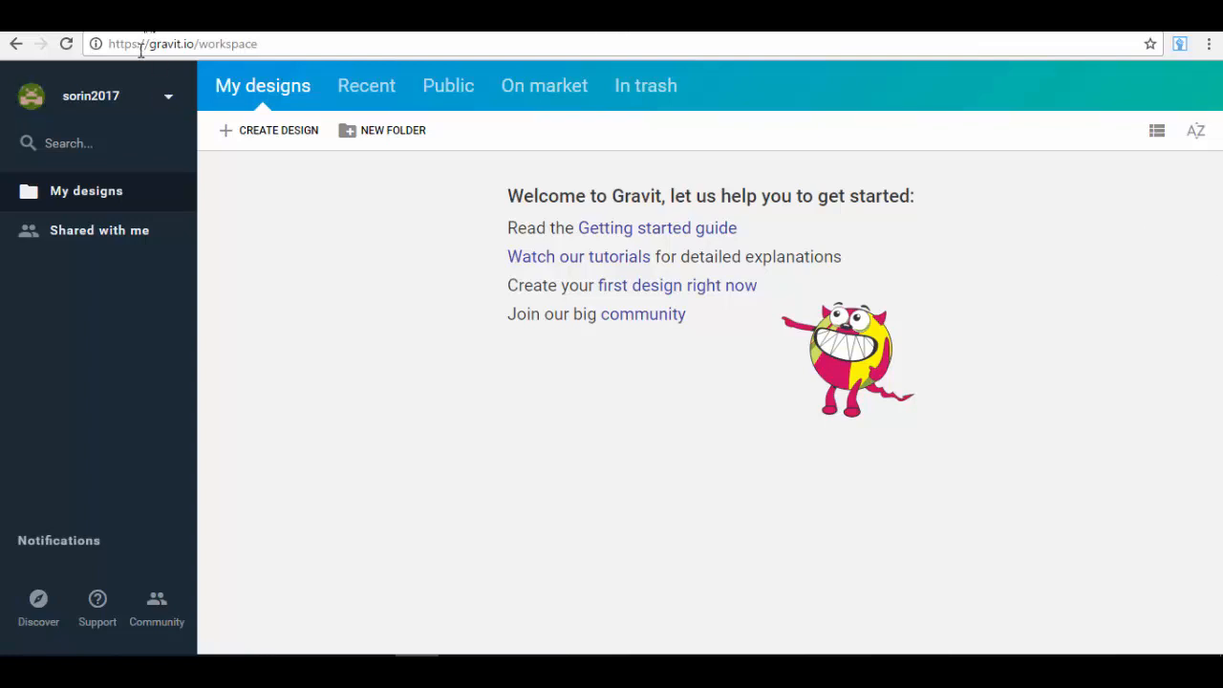
- Look through the workspace's Recent, Public, On market and In trash sections, and return to My designs
{"action": "left_click_drag", "start_coordinate": [150, 48], "coordinate": [194, 46]}
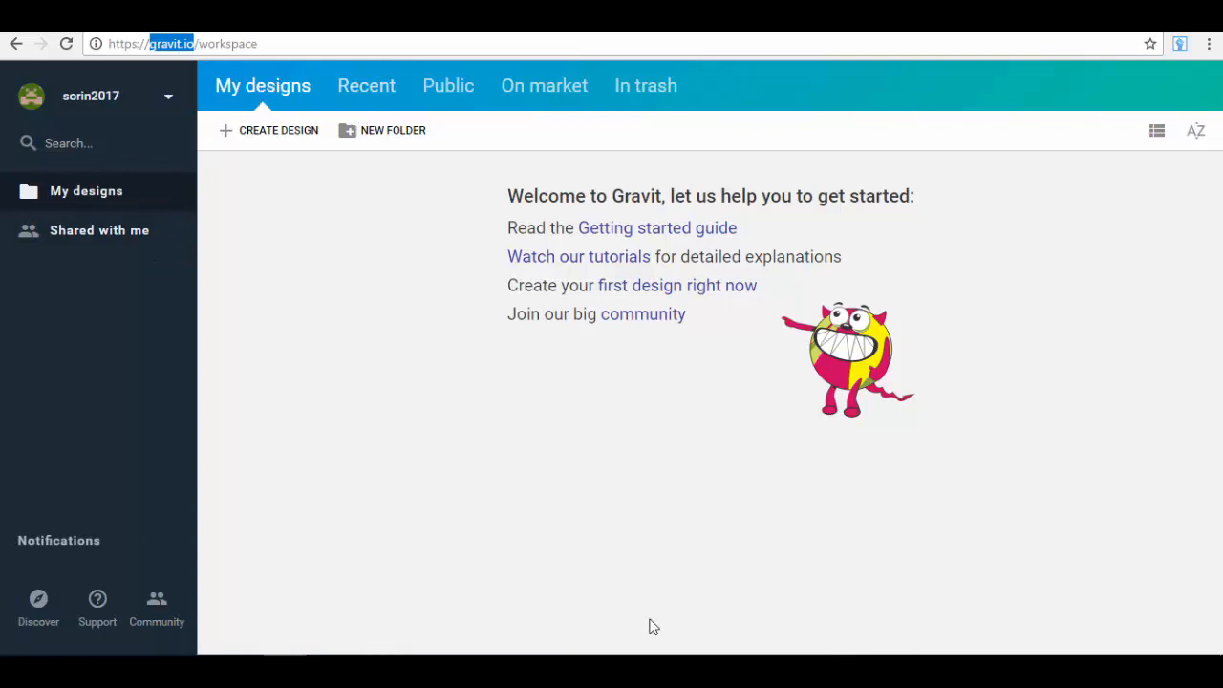
{"action": "left_click", "coordinate": [369, 97]}
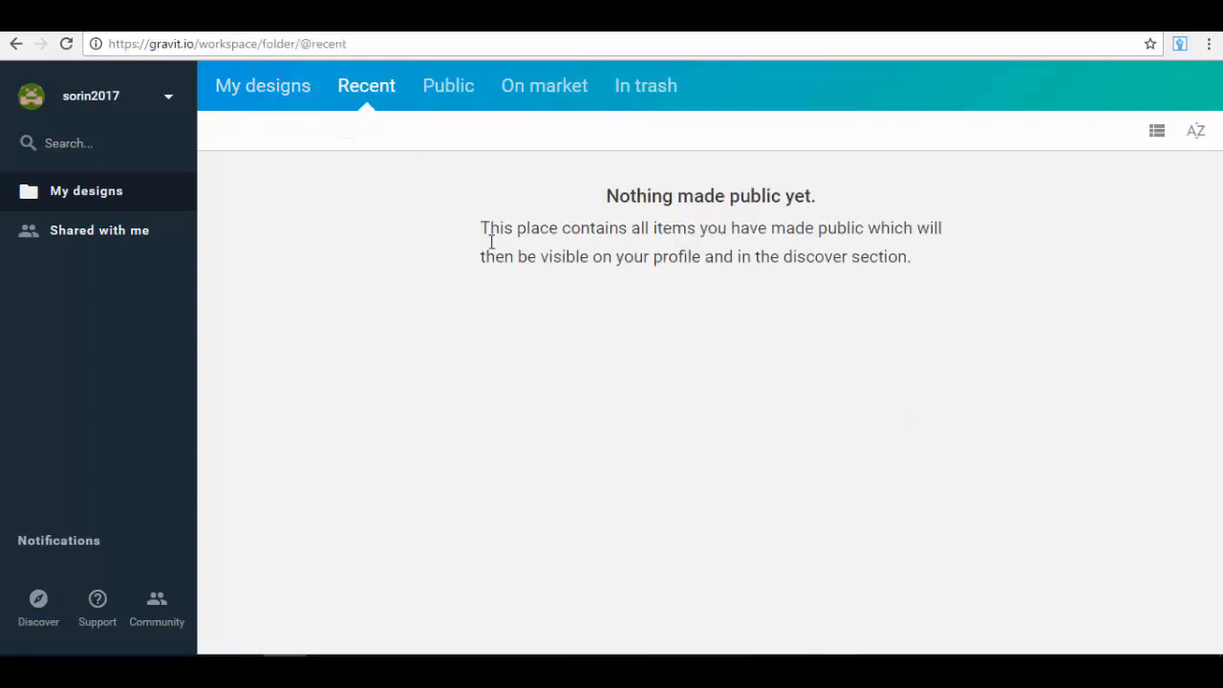
{"action": "left_click", "coordinate": [466, 88]}
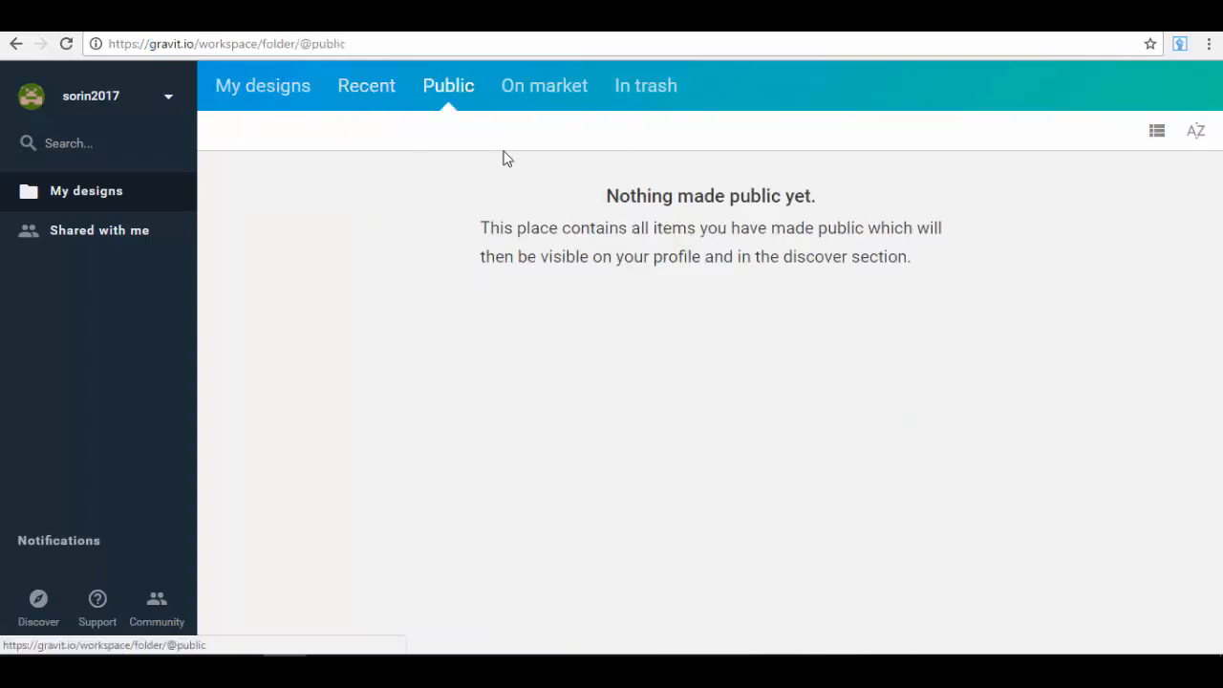
{"action": "left_click", "coordinate": [569, 104]}
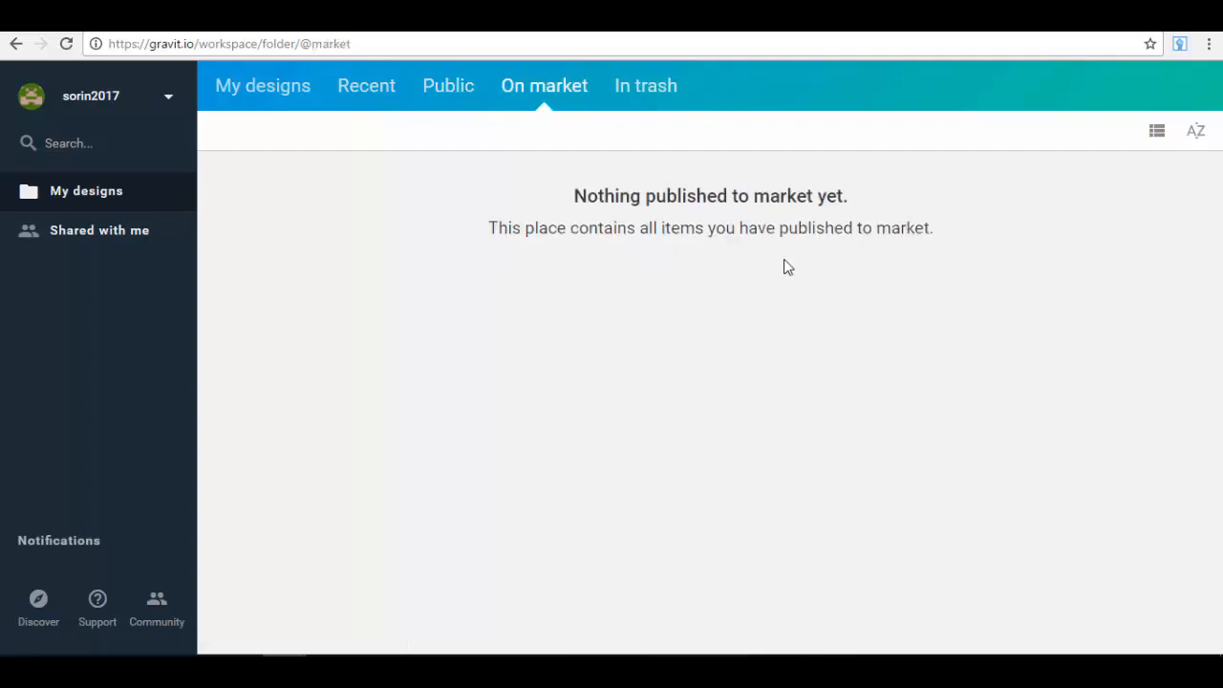
{"action": "left_click", "coordinate": [660, 108]}
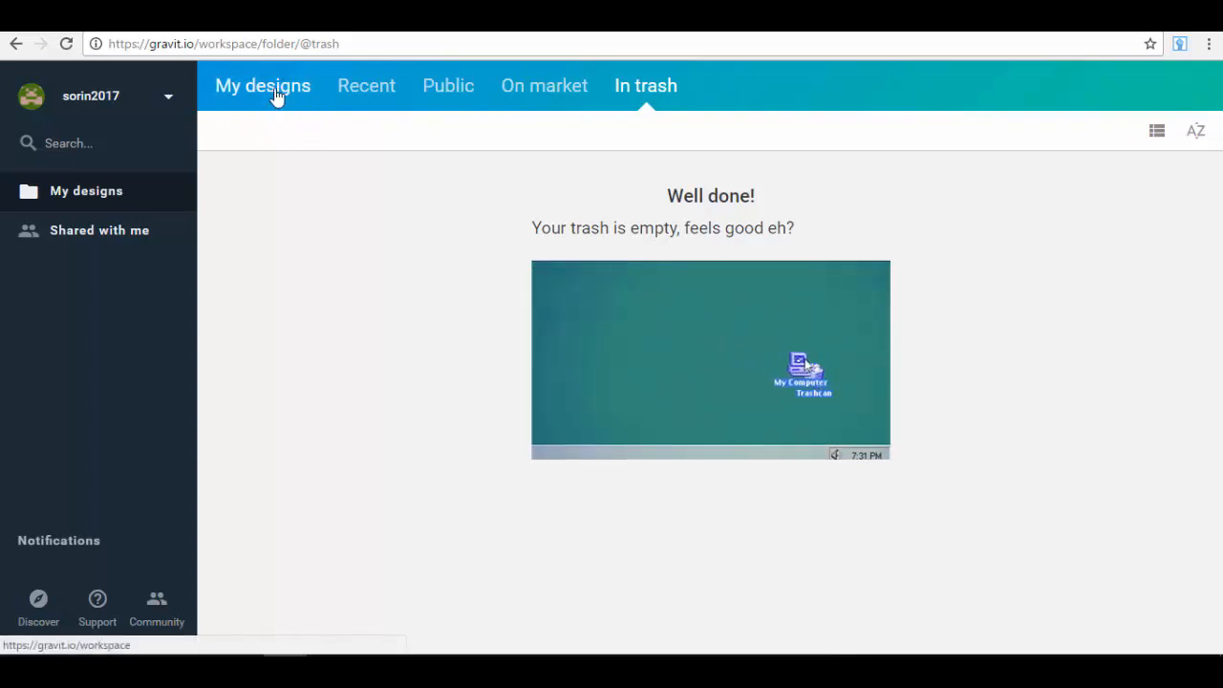
{"action": "left_click", "coordinate": [274, 101]}
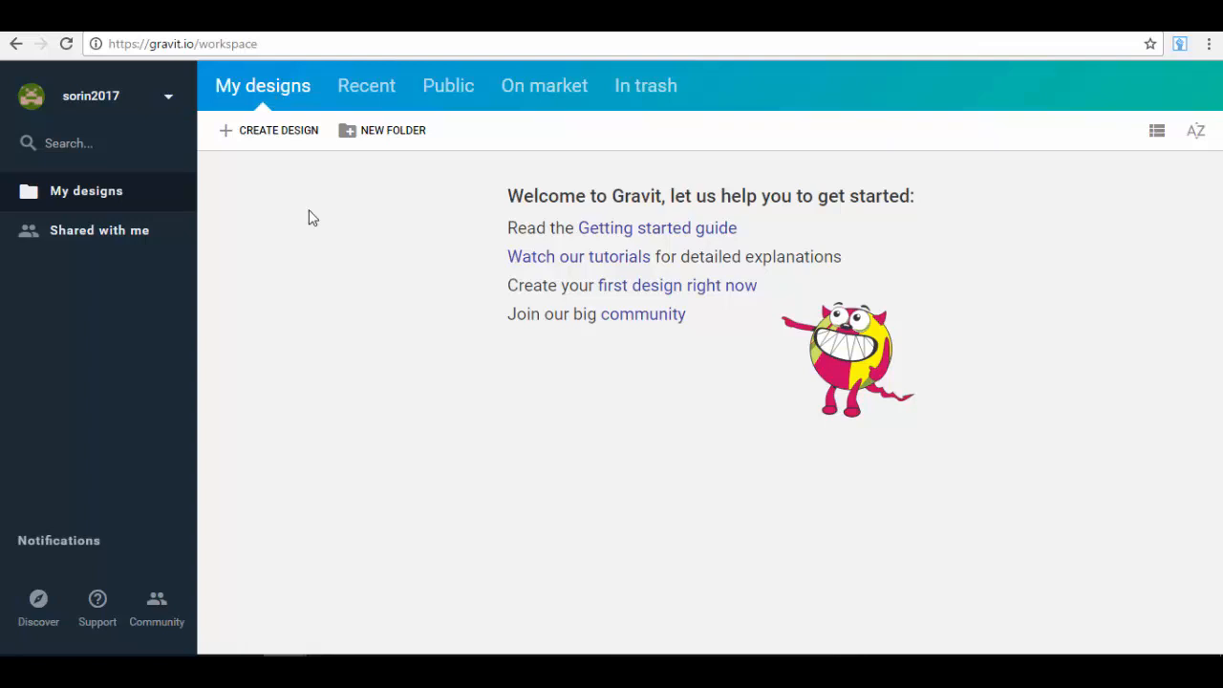
- Start creating a new design and list the available templates by most liked
{"action": "left_click", "coordinate": [290, 147]}
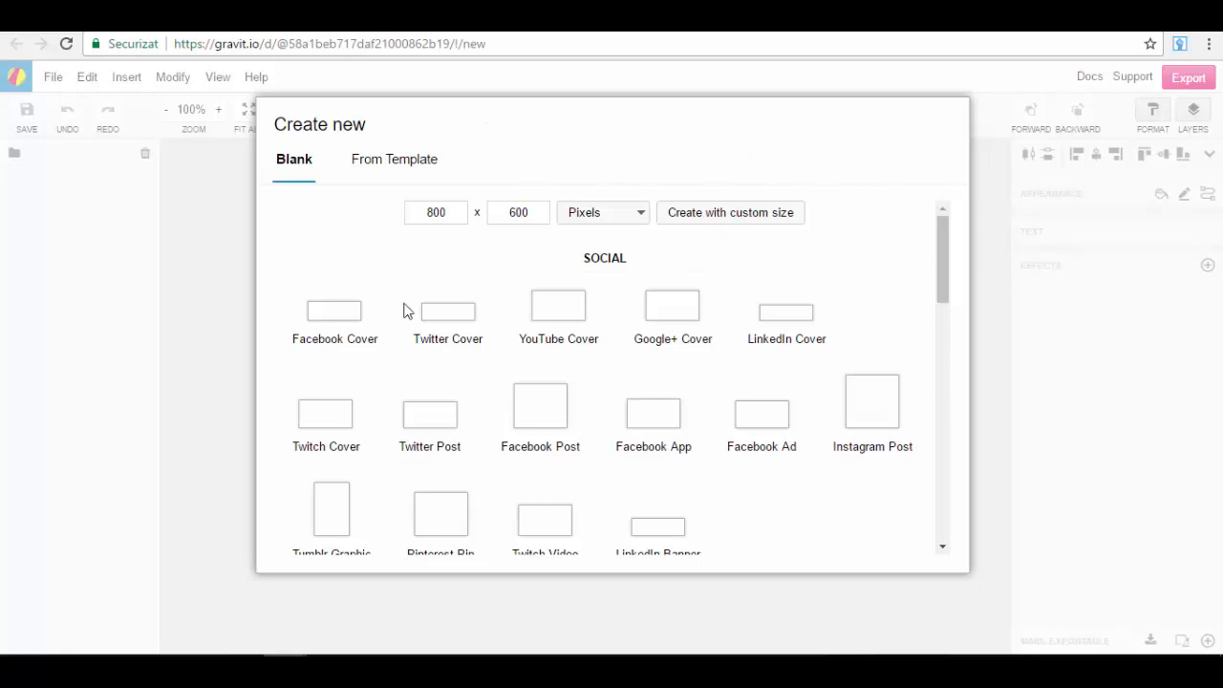
{"action": "left_click_drag", "start_coordinate": [942, 250], "coordinate": [917, 210]}
{"action": "left_click", "coordinate": [394, 179]}
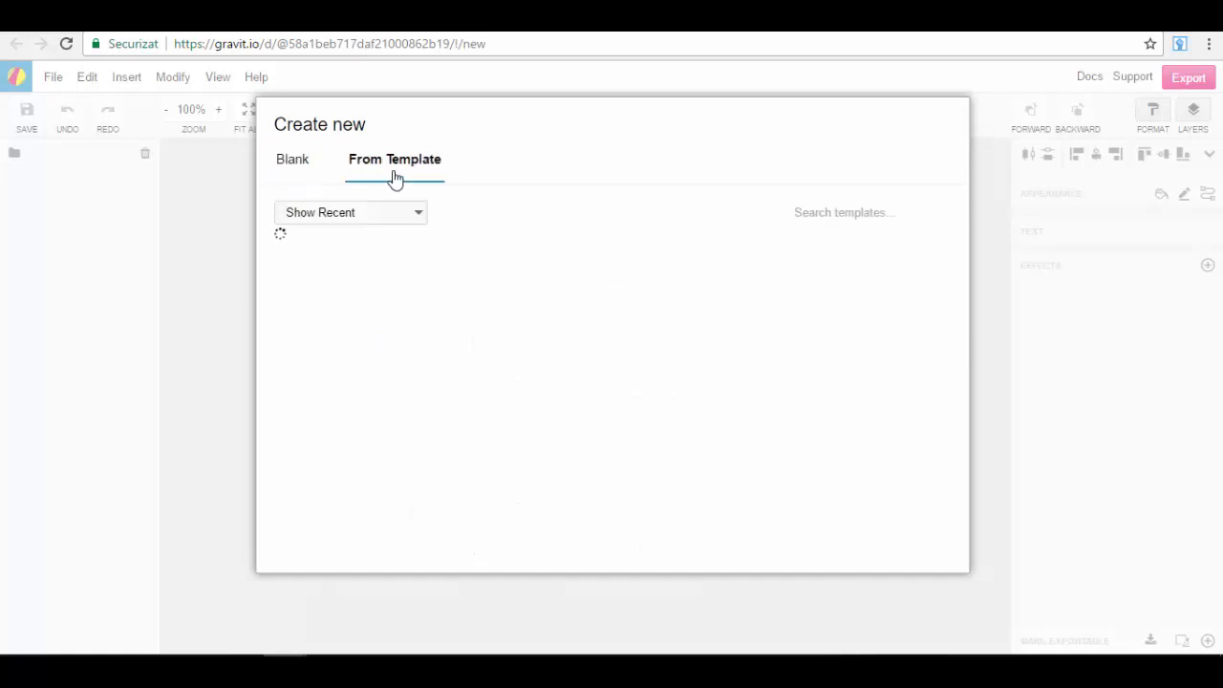
{"action": "left_click", "coordinate": [360, 216]}
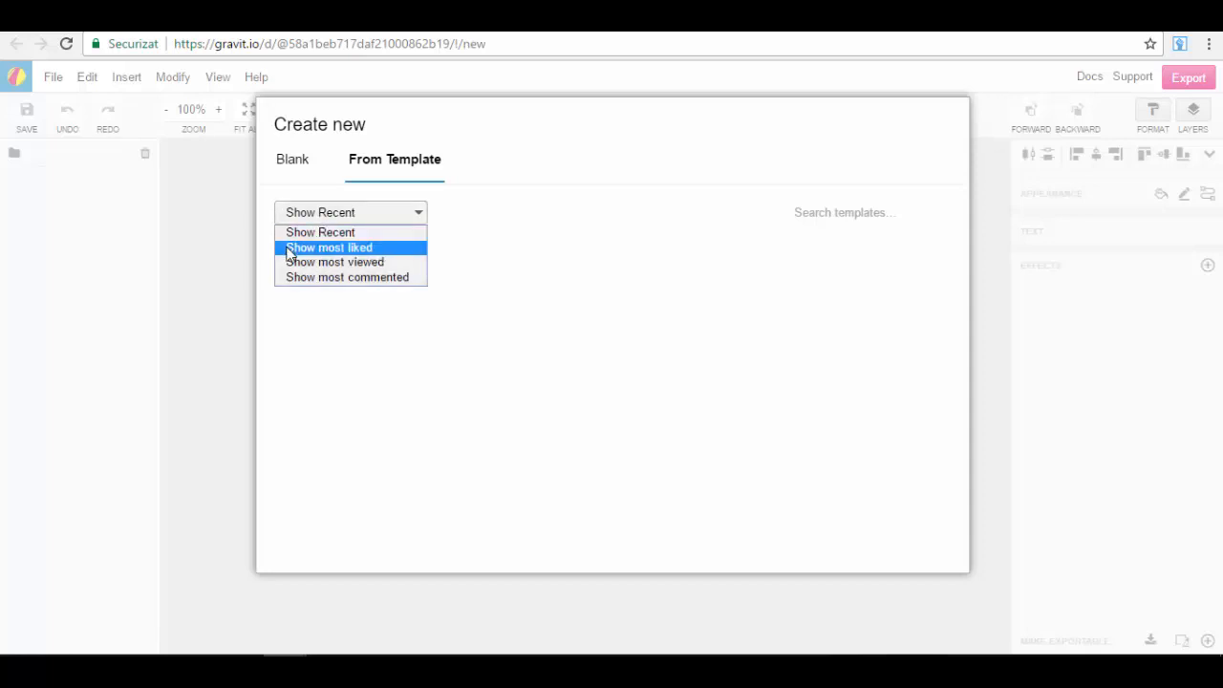
{"action": "left_click", "coordinate": [397, 251]}
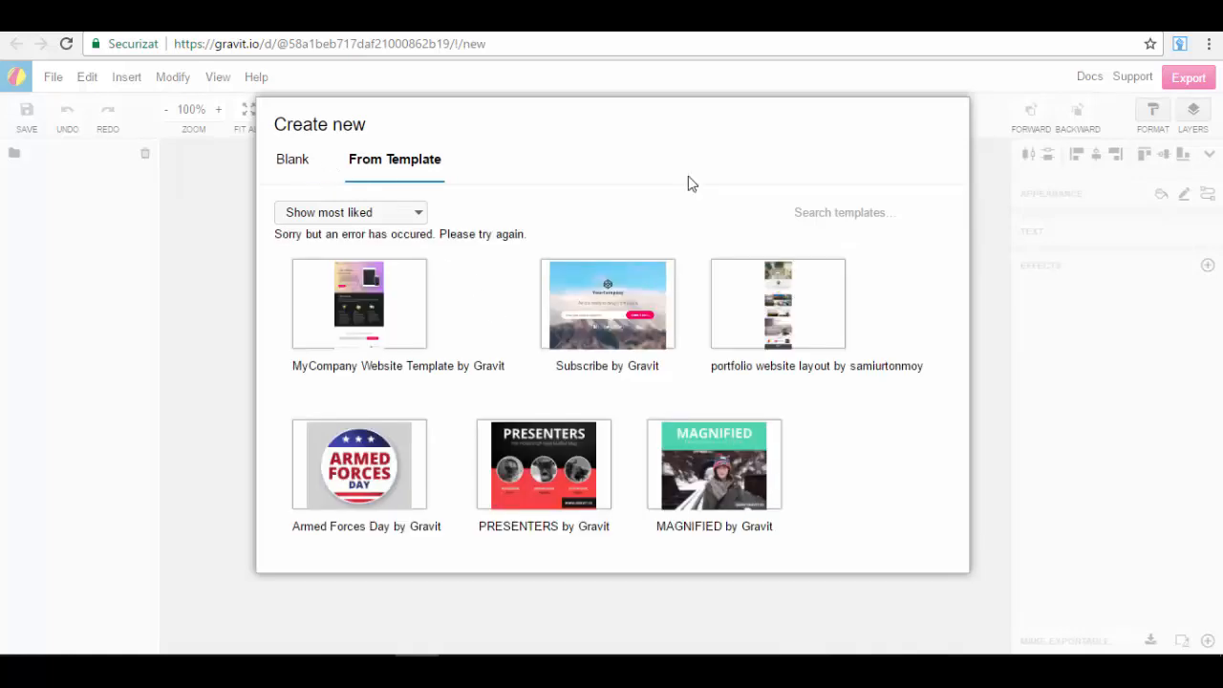
- Browse the most liked templates, examining the website layouts, social media posts, Facebook covers, wireframes and device mockups on offer
{"action": "scroll", "coordinate": [516, 306], "scroll_direction": "down", "scroll_amount": 1}
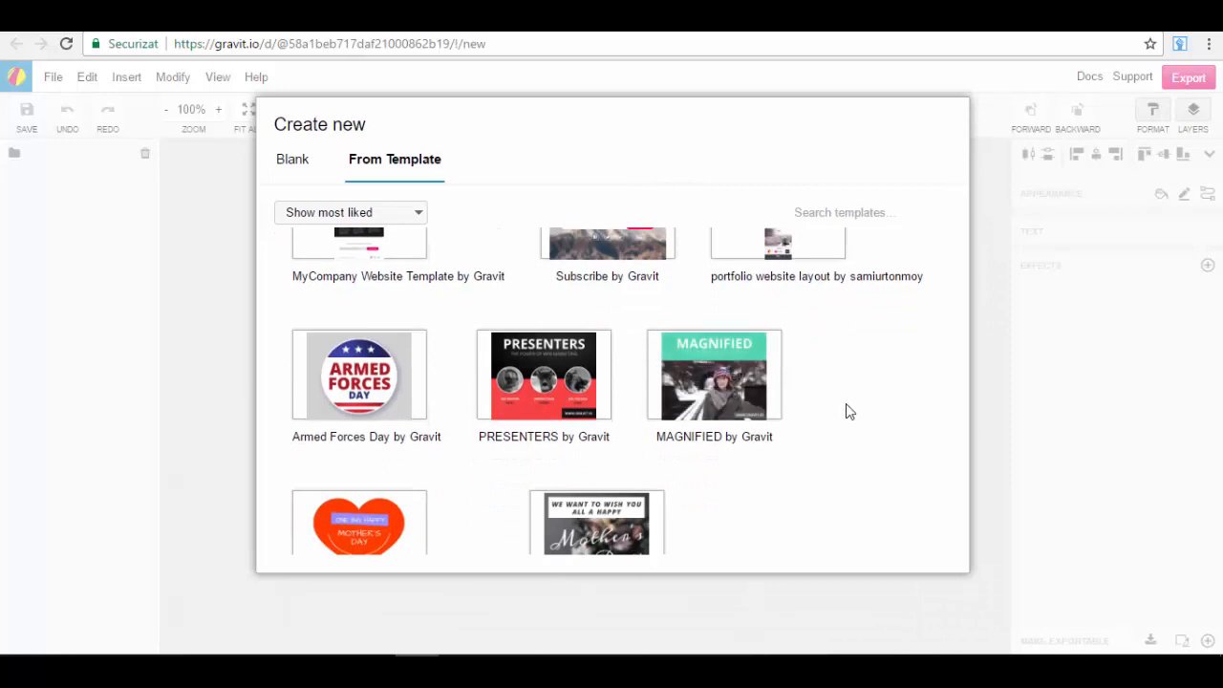
{"action": "scroll", "coordinate": [847, 411], "scroll_direction": "down", "scroll_amount": 3}
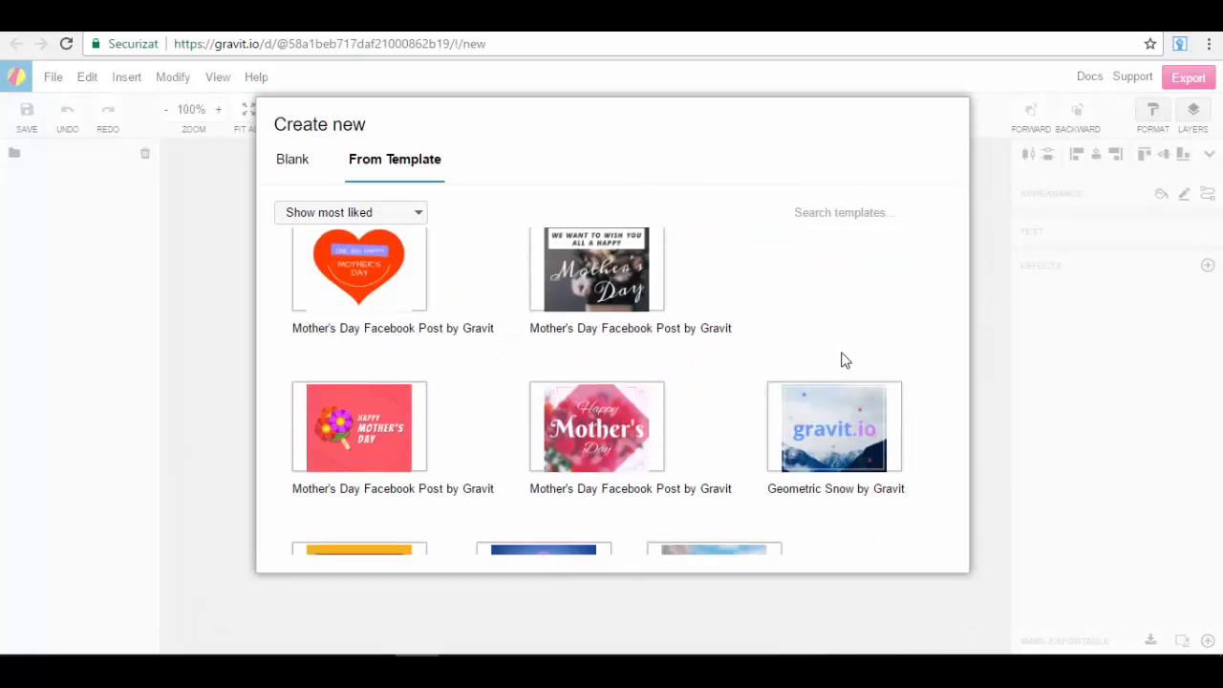
{"action": "scroll", "coordinate": [827, 318], "scroll_direction": "up", "scroll_amount": 4}
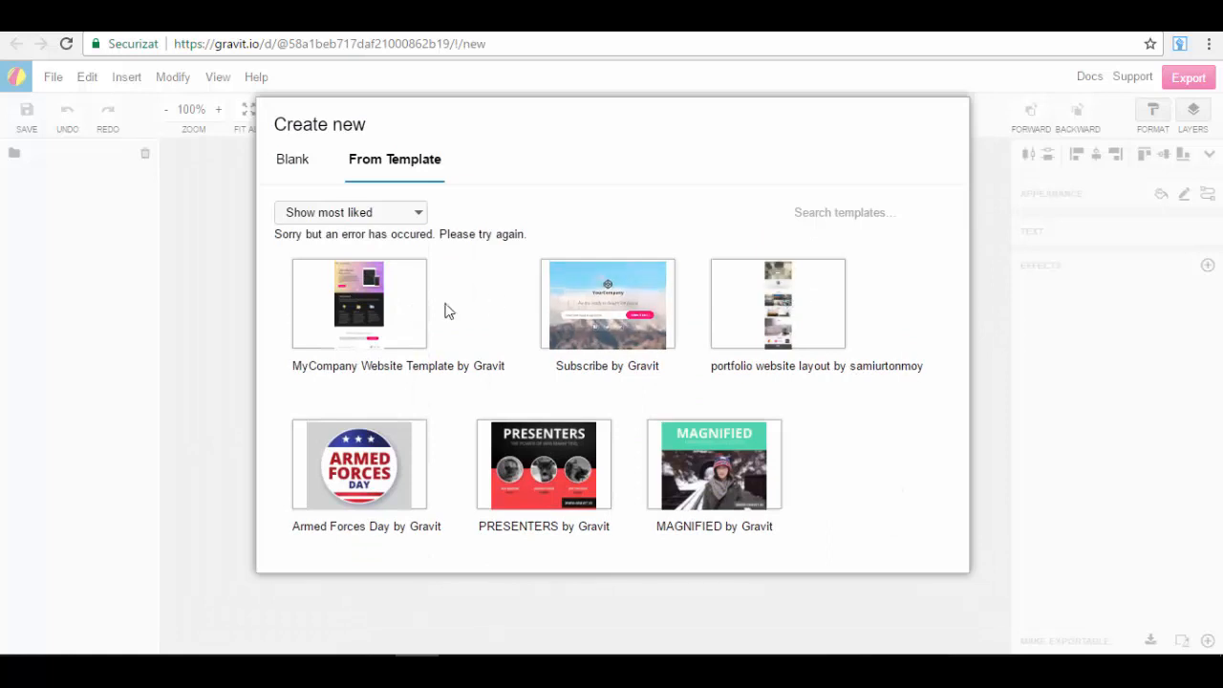
{"action": "mouse_move", "coordinate": [367, 347]}
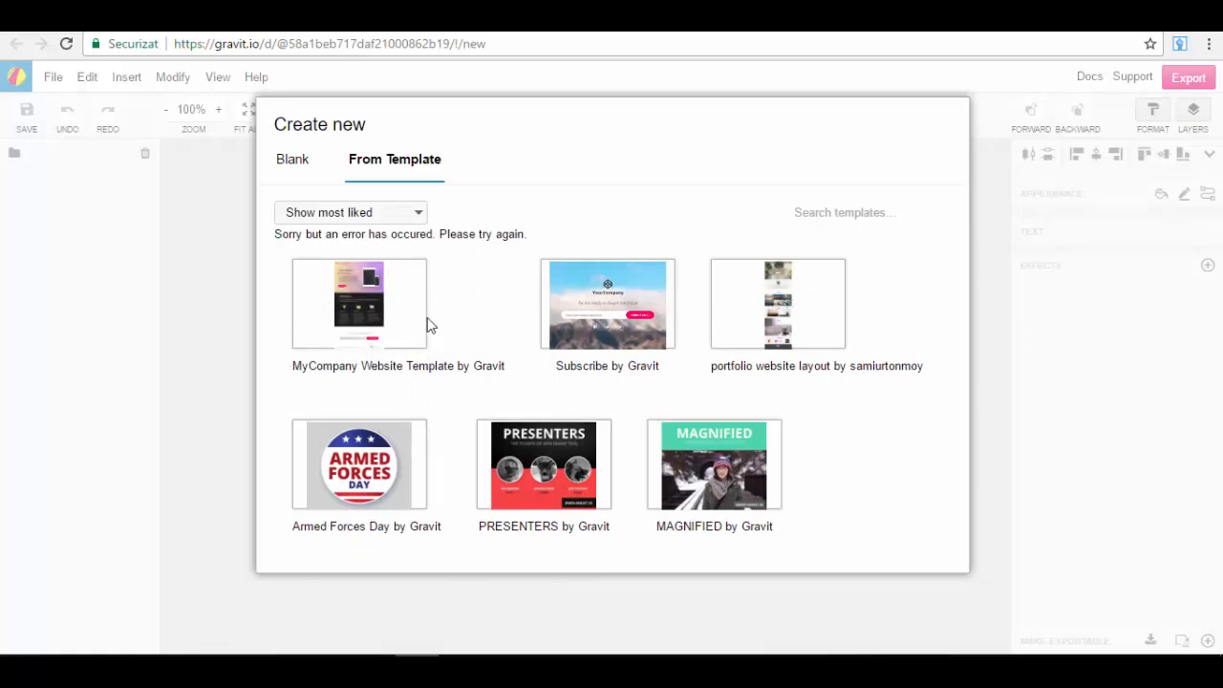
{"action": "mouse_move", "coordinate": [633, 310]}
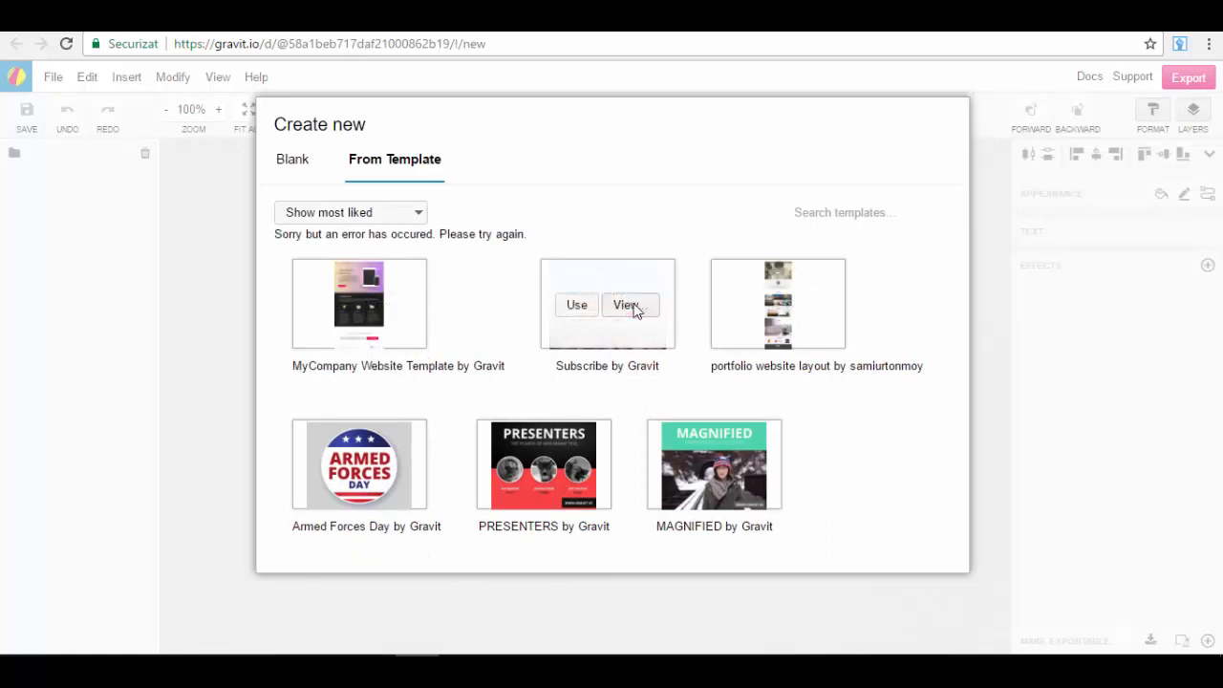
{"action": "mouse_move", "coordinate": [816, 353]}
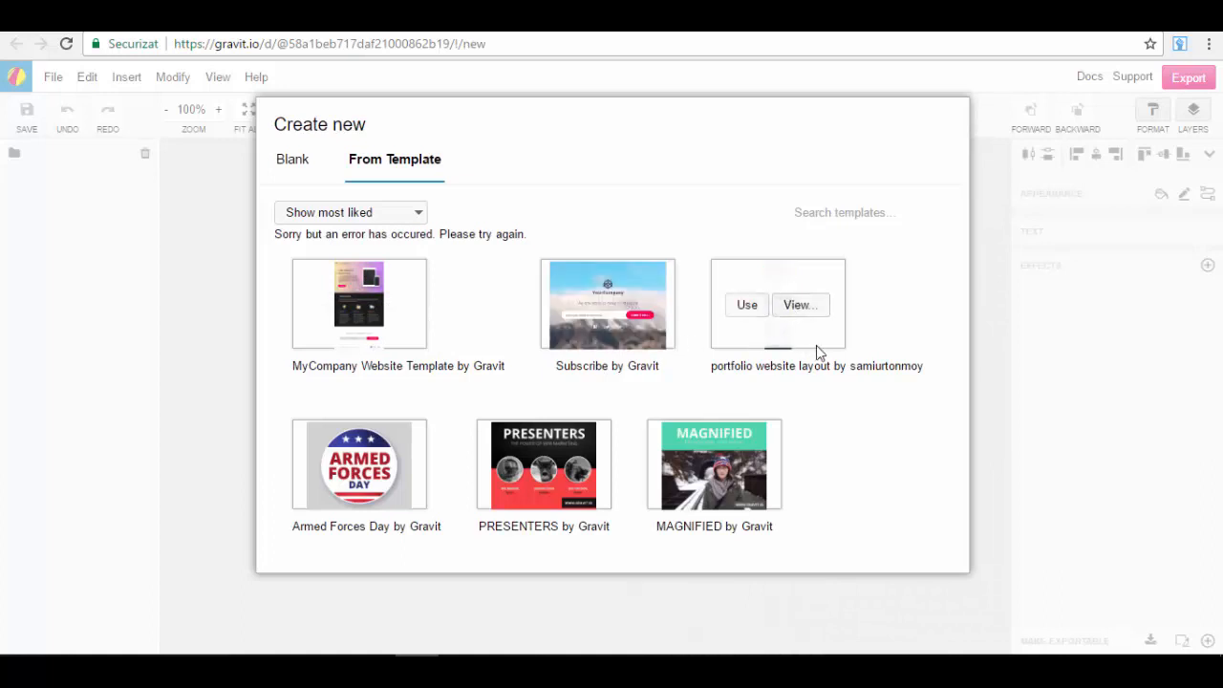
{"action": "scroll", "coordinate": [828, 309], "scroll_direction": "down", "scroll_amount": 2}
{"action": "scroll", "coordinate": [844, 306], "scroll_direction": "up", "scroll_amount": 2}
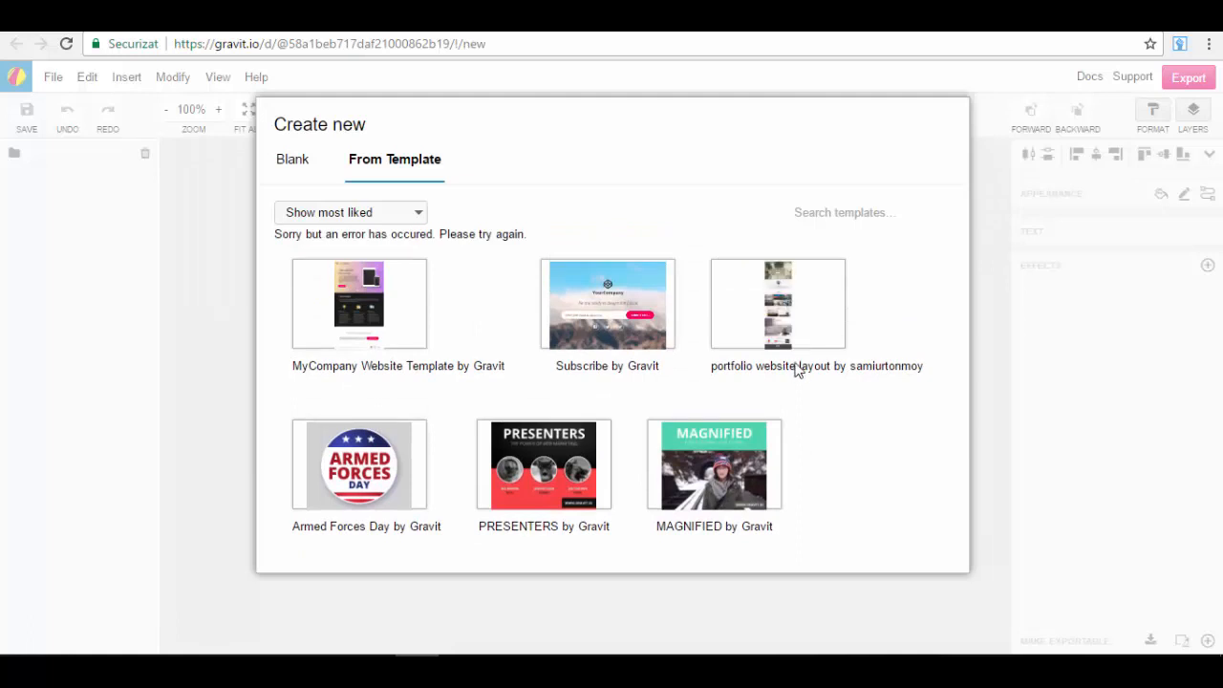
{"action": "scroll", "coordinate": [828, 358], "scroll_direction": "down", "scroll_amount": 2}
{"action": "scroll", "coordinate": [822, 331], "scroll_direction": "down", "scroll_amount": 2}
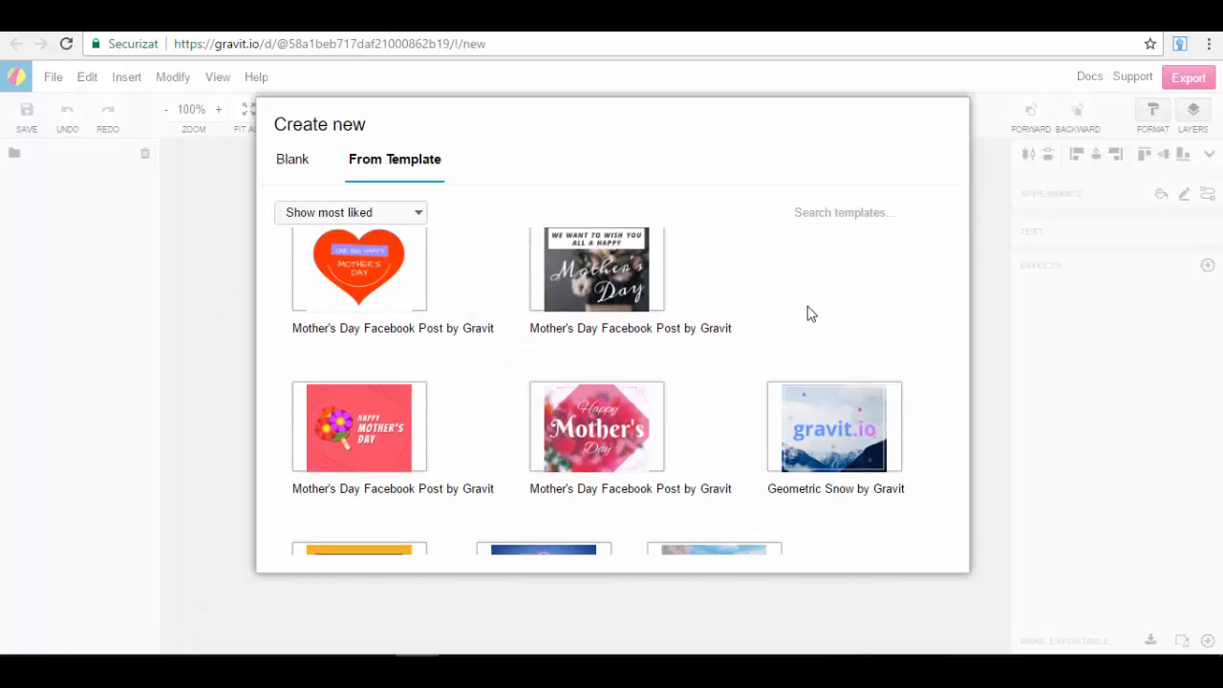
{"action": "scroll", "coordinate": [747, 277], "scroll_direction": "down", "scroll_amount": 2}
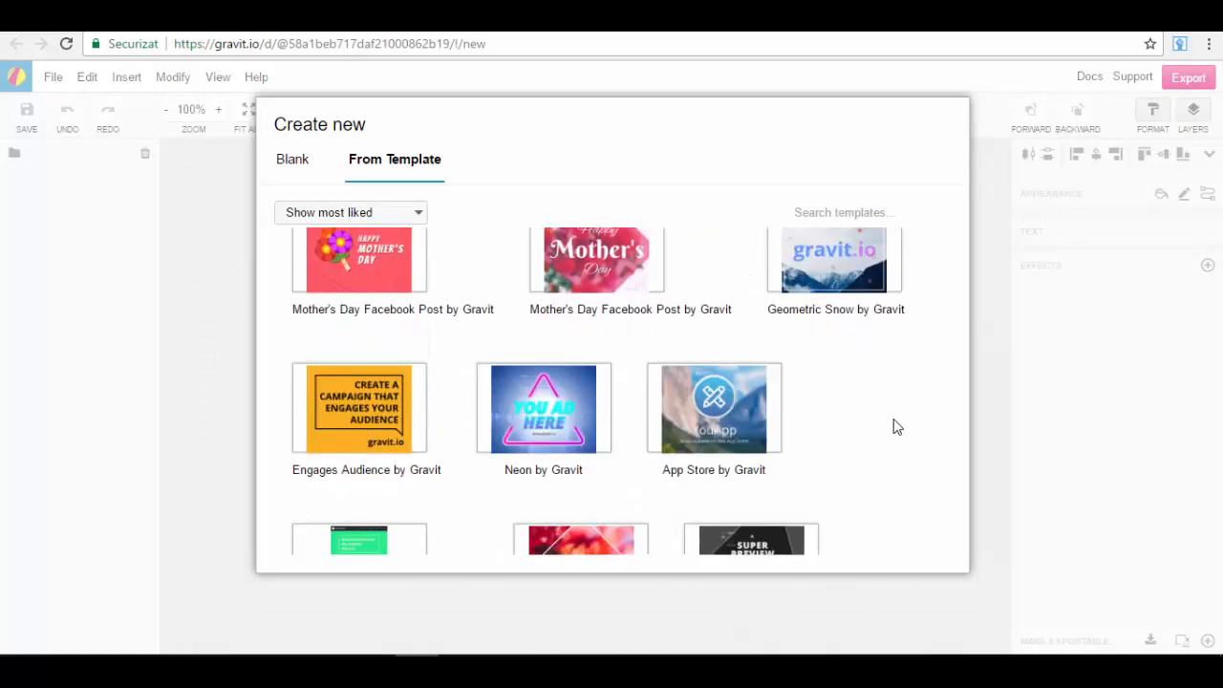
{"action": "scroll", "coordinate": [896, 427], "scroll_direction": "down", "scroll_amount": 1}
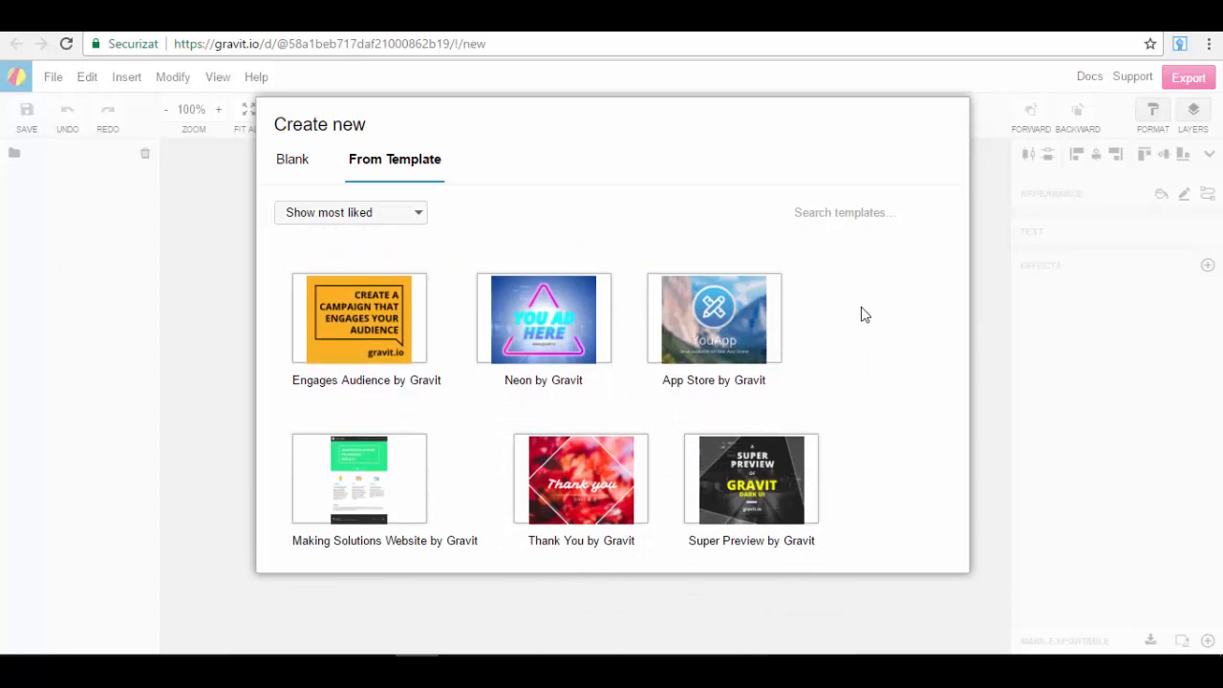
{"action": "scroll", "coordinate": [859, 318], "scroll_direction": "up", "scroll_amount": 1}
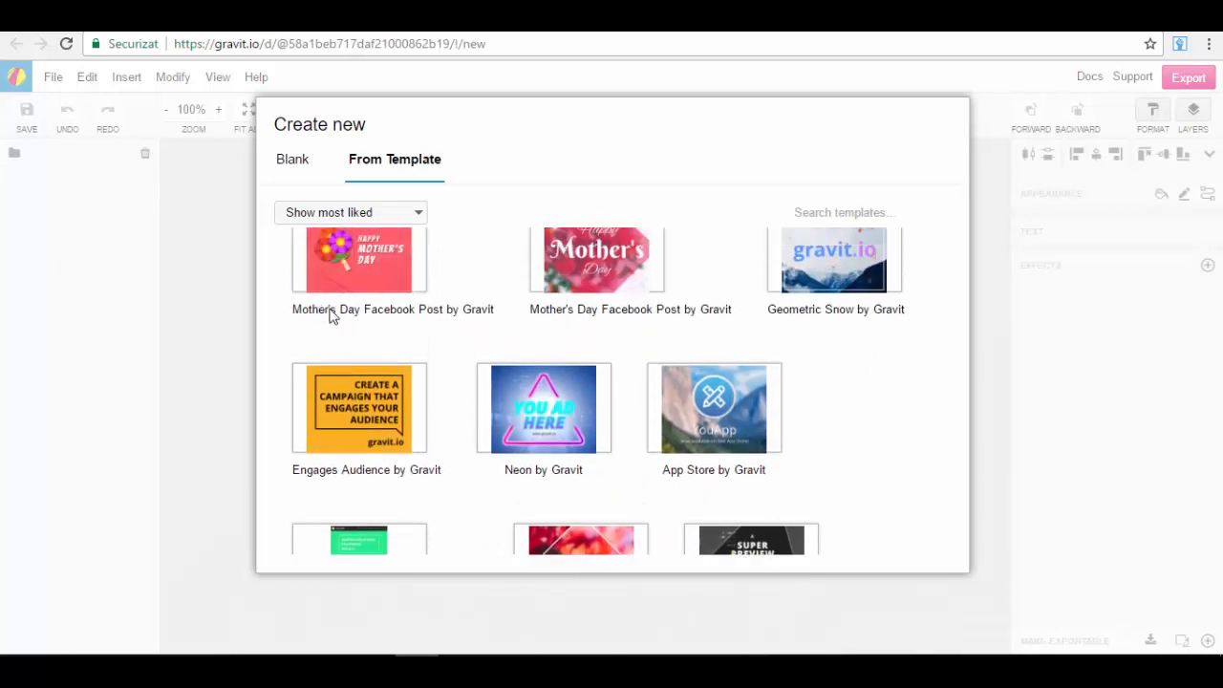
{"action": "scroll", "coordinate": [395, 287], "scroll_direction": "up", "scroll_amount": 1}
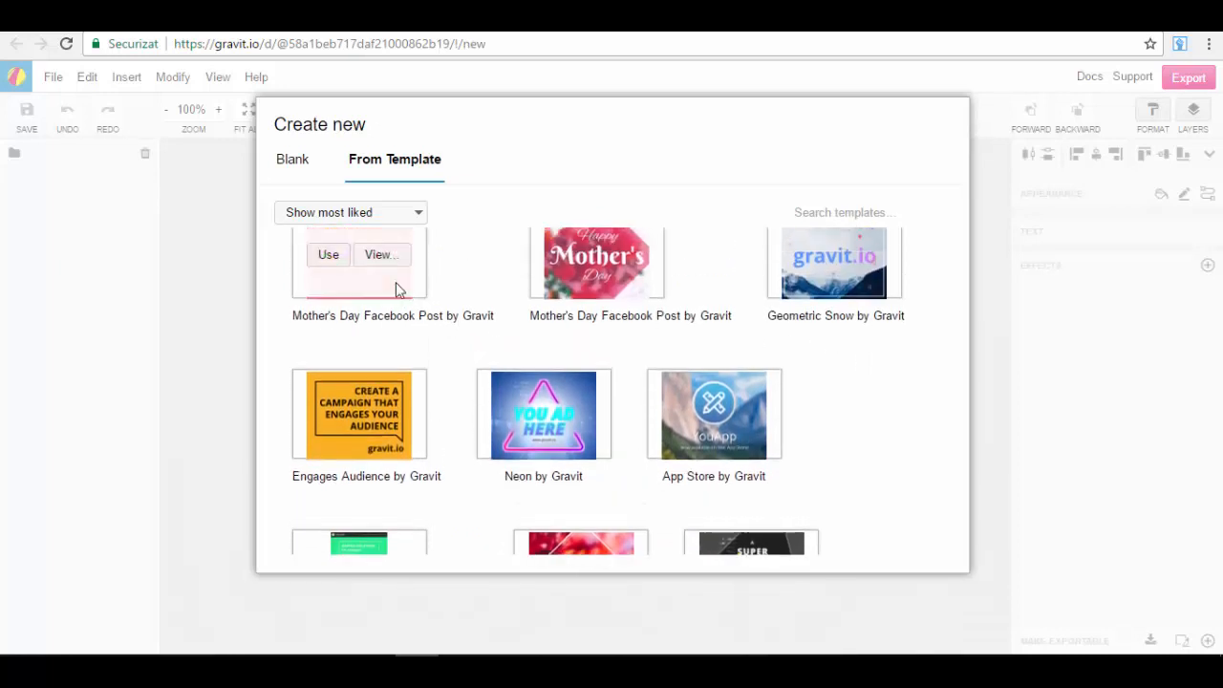
{"action": "scroll", "coordinate": [411, 325], "scroll_direction": "down", "scroll_amount": 2}
{"action": "scroll", "coordinate": [778, 364], "scroll_direction": "down", "scroll_amount": 4}
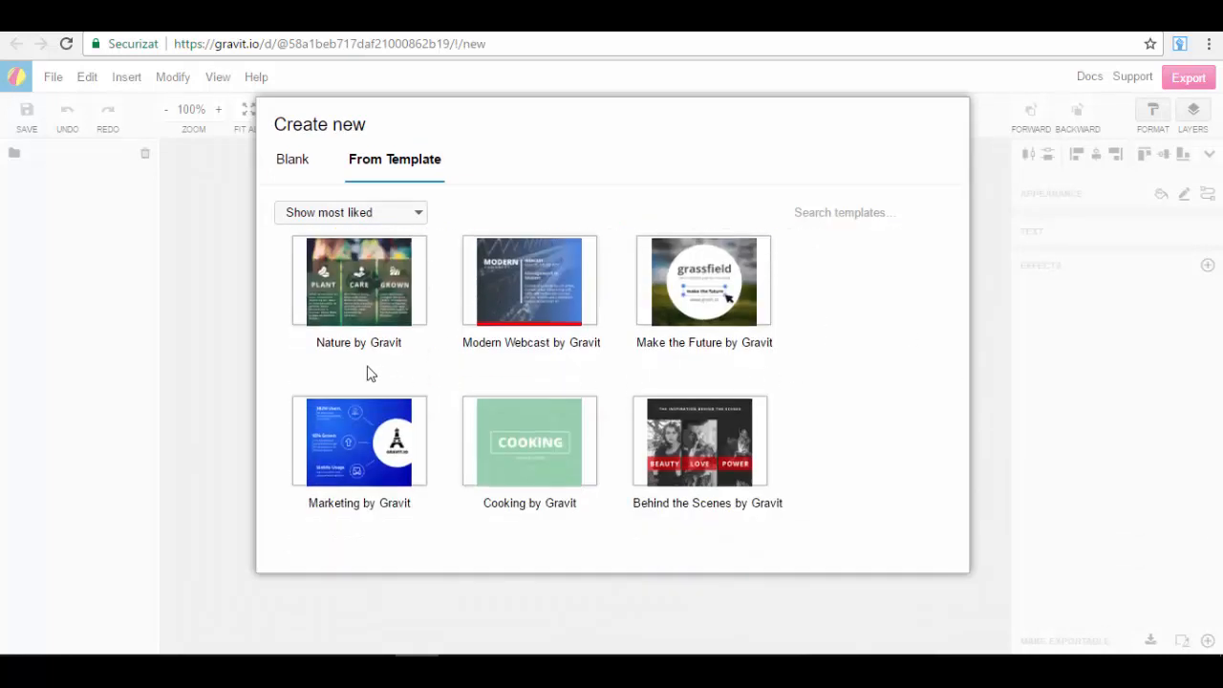
{"action": "scroll", "coordinate": [397, 363], "scroll_direction": "down", "scroll_amount": 1}
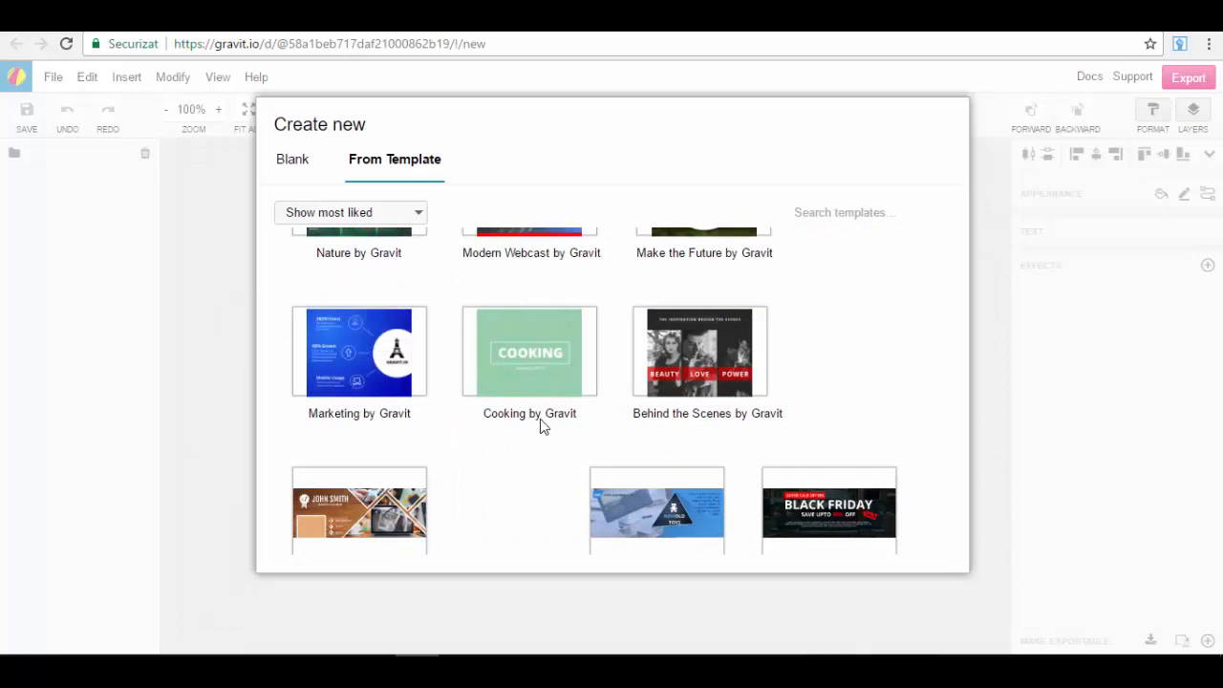
{"action": "scroll", "coordinate": [697, 427], "scroll_direction": "down", "scroll_amount": 2}
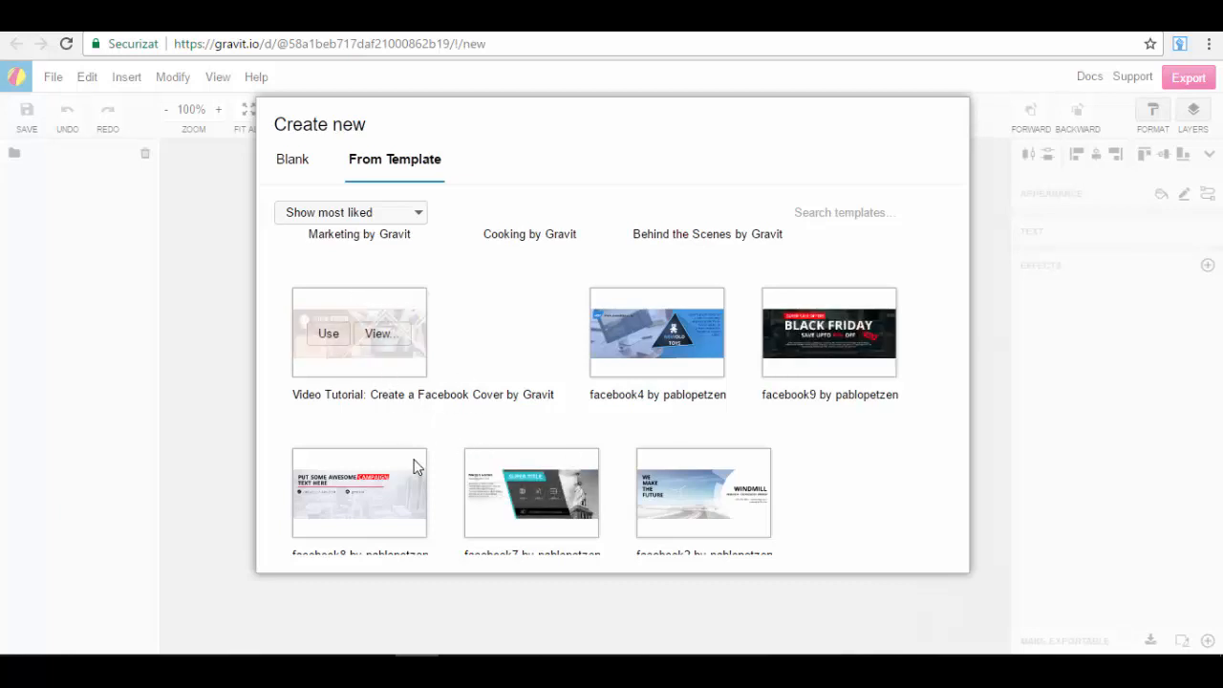
{"action": "scroll", "coordinate": [417, 417], "scroll_direction": "down", "scroll_amount": 2}
{"action": "scroll", "coordinate": [466, 509], "scroll_direction": "down", "scroll_amount": 2}
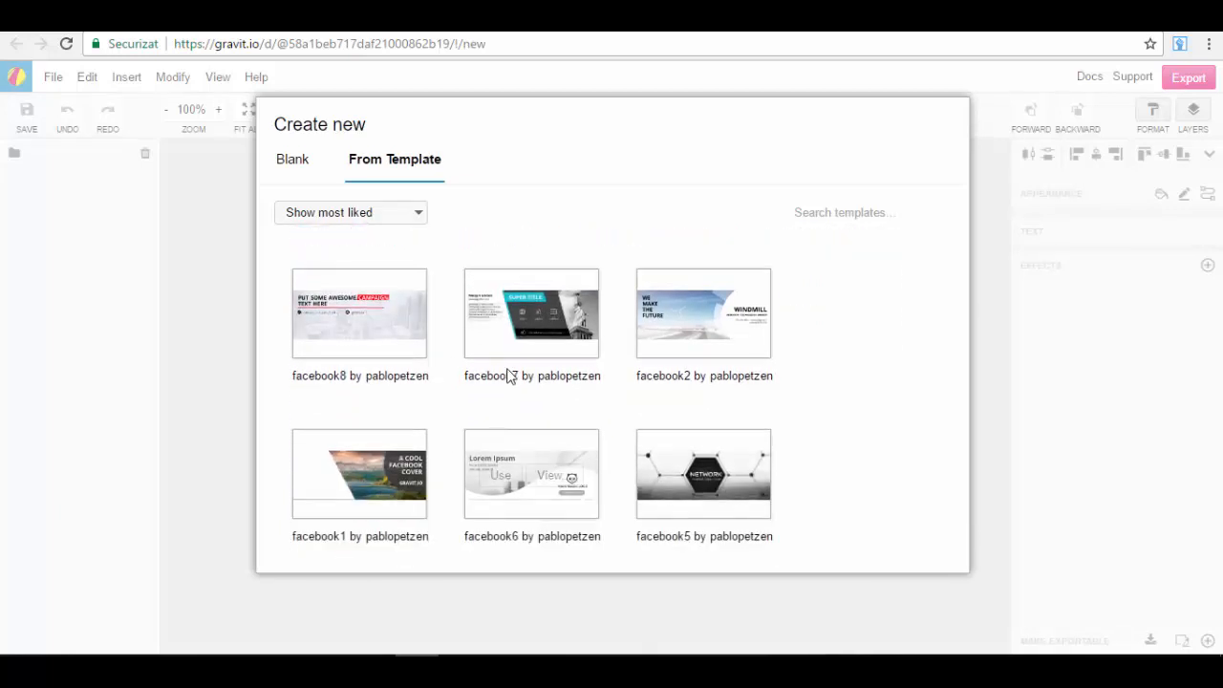
{"action": "scroll", "coordinate": [636, 286], "scroll_direction": "down", "scroll_amount": 3}
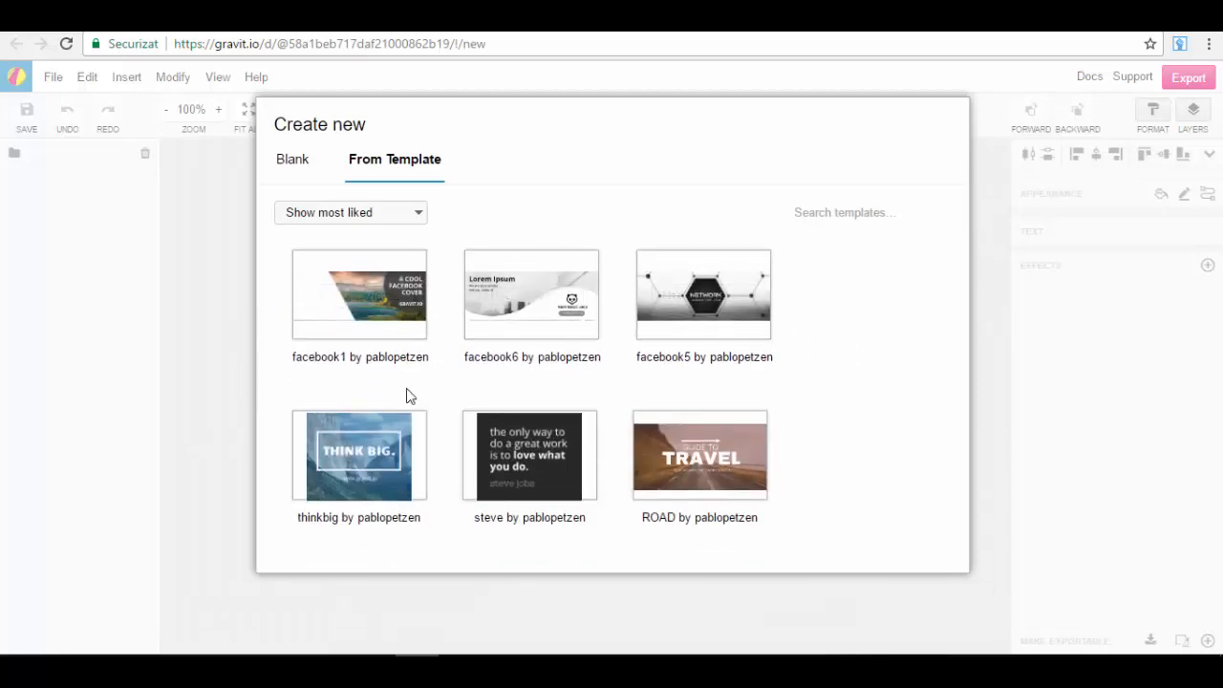
{"action": "scroll", "coordinate": [435, 390], "scroll_direction": "down", "scroll_amount": 3}
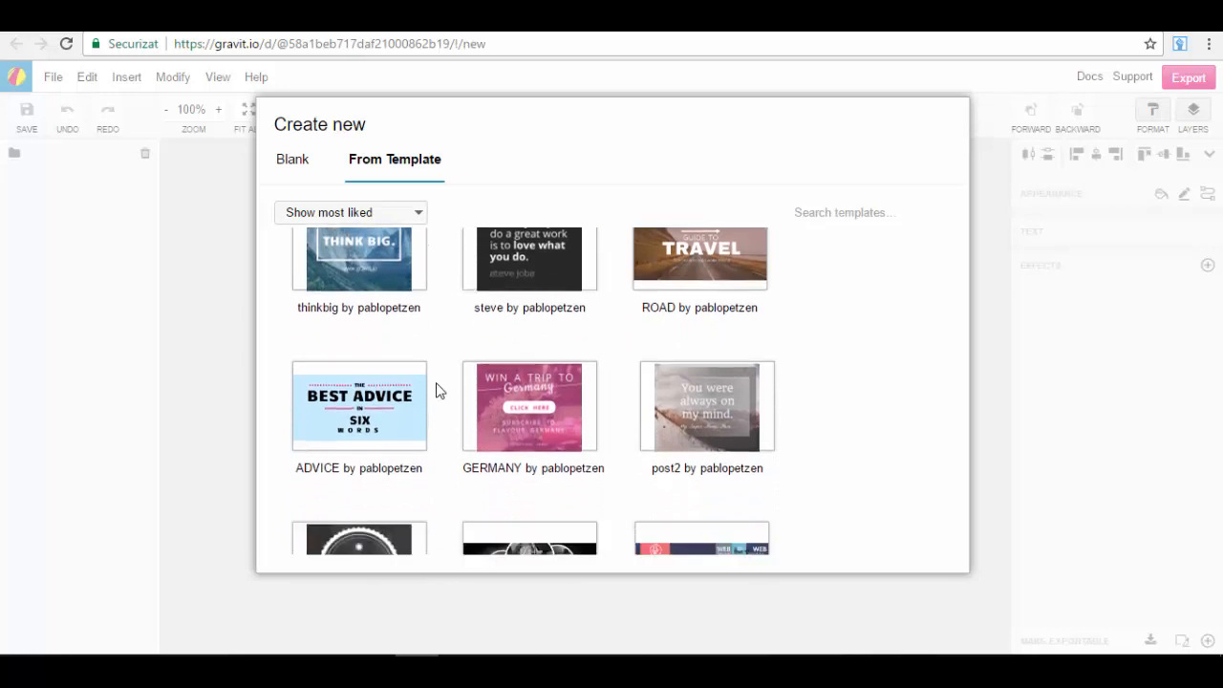
{"action": "scroll", "coordinate": [437, 389], "scroll_direction": "down", "scroll_amount": 5}
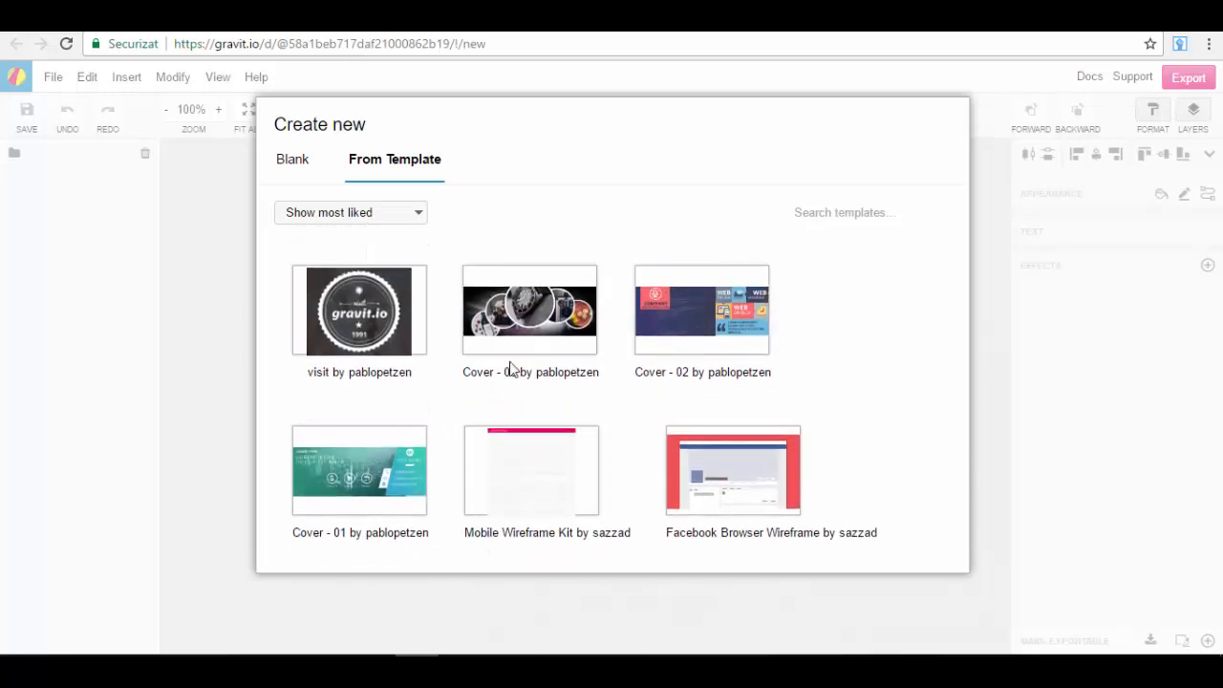
{"action": "scroll", "coordinate": [526, 396], "scroll_direction": "down", "scroll_amount": 2}
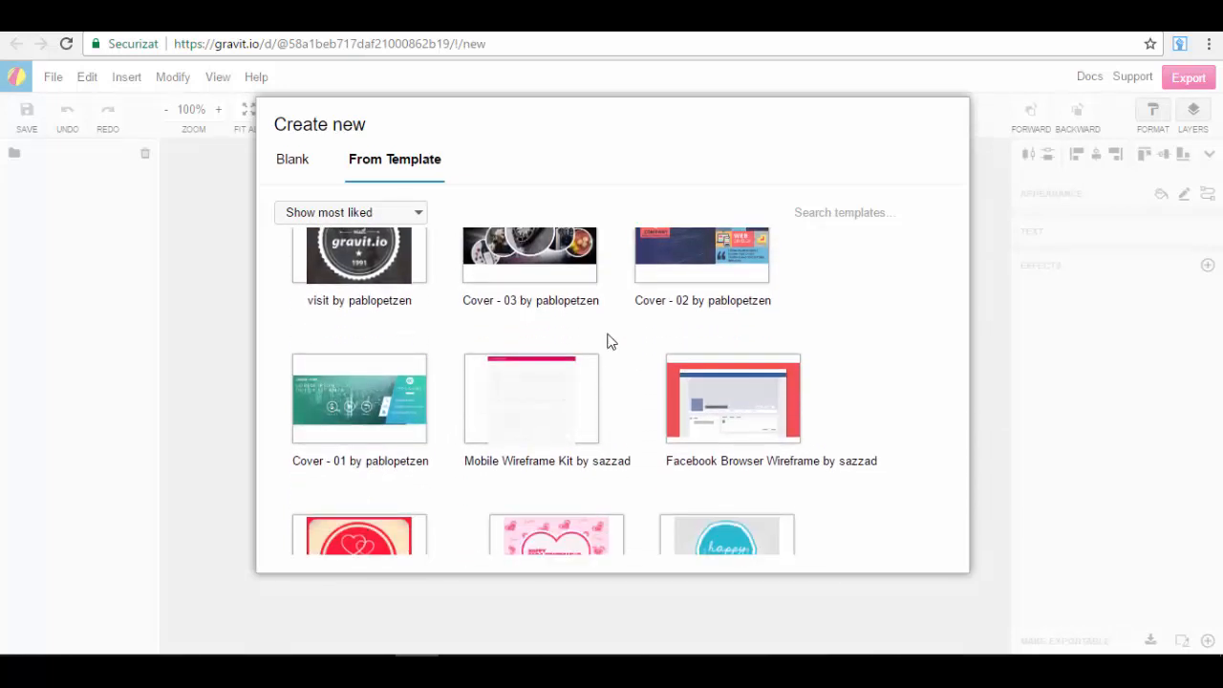
{"action": "scroll", "coordinate": [598, 390], "scroll_direction": "up", "scroll_amount": 2}
{"action": "scroll", "coordinate": [600, 405], "scroll_direction": "down", "scroll_amount": 4}
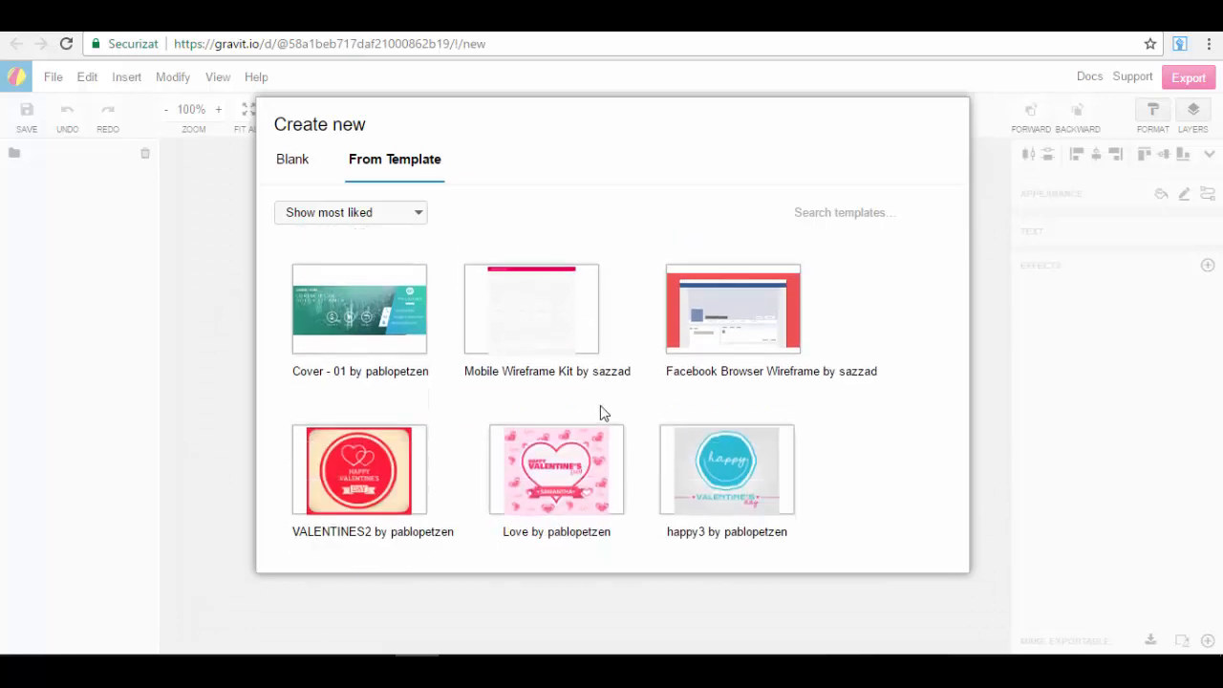
{"action": "scroll", "coordinate": [600, 409], "scroll_direction": "down", "scroll_amount": 2}
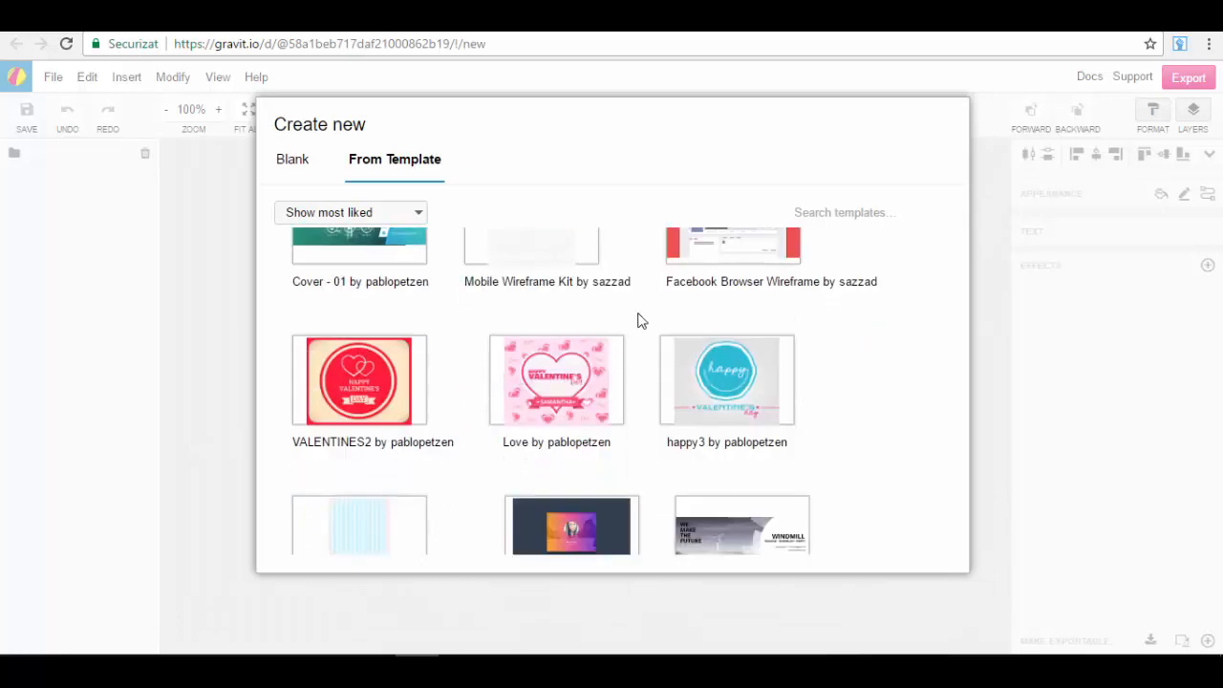
{"action": "scroll", "coordinate": [641, 322], "scroll_direction": "down", "scroll_amount": 6}
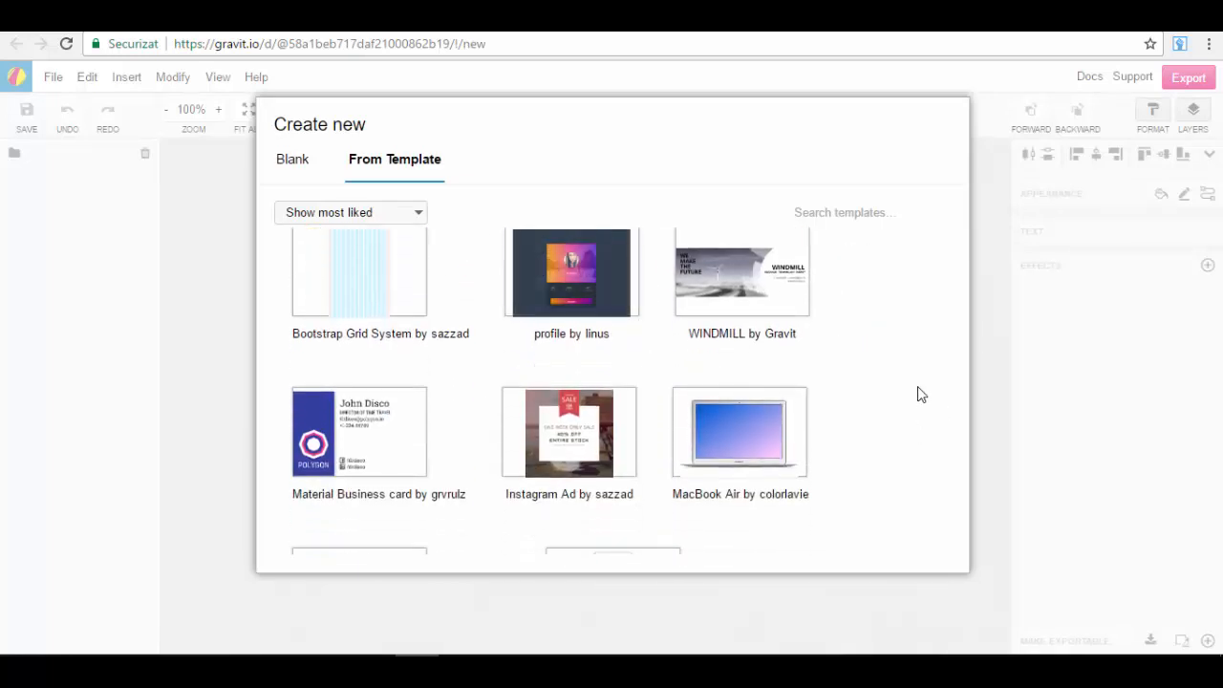
{"action": "scroll", "coordinate": [920, 395], "scroll_direction": "down", "scroll_amount": 2}
{"action": "mouse_move", "coordinate": [774, 363]}
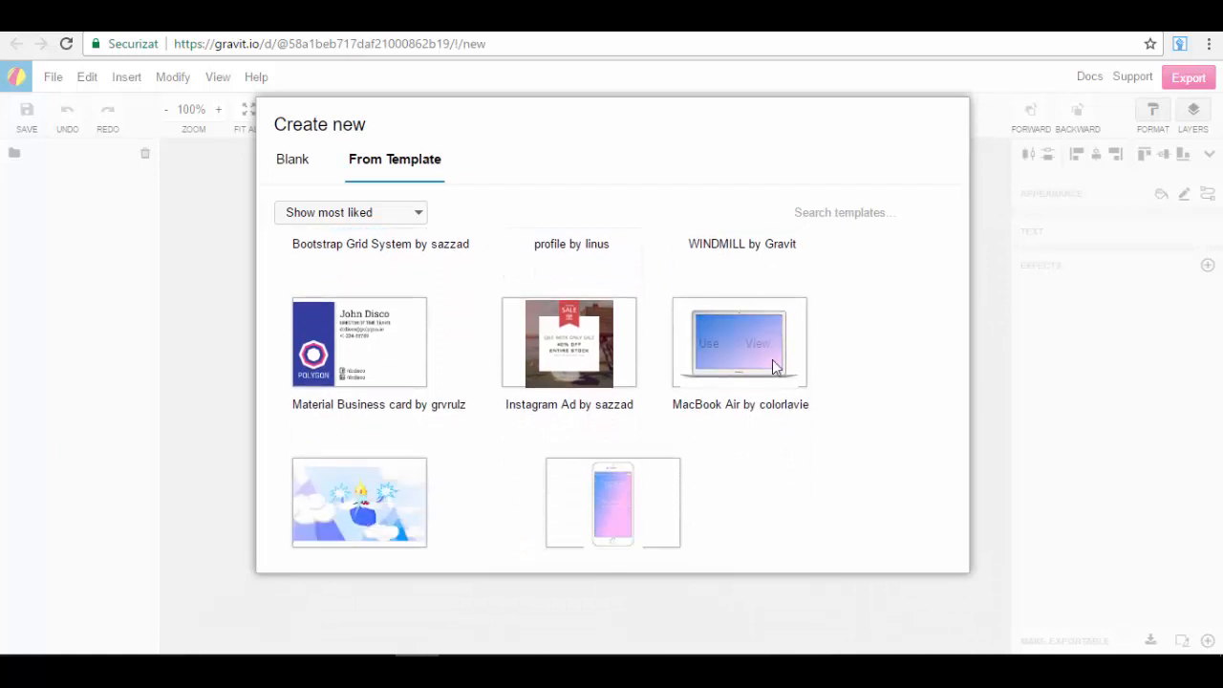
{"action": "scroll", "coordinate": [730, 389], "scroll_direction": "down", "scroll_amount": 6}
{"action": "scroll", "coordinate": [721, 330], "scroll_direction": "down", "scroll_amount": 4}
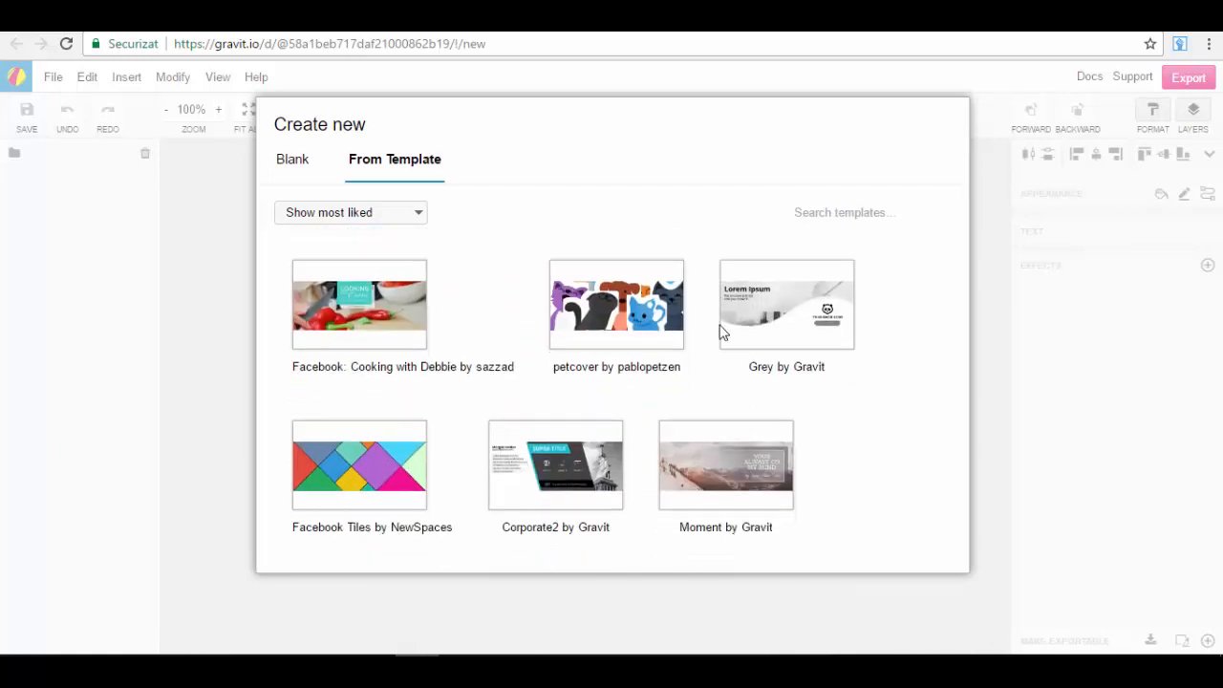
- Find the Cover - 03 template among the most liked templates and use it for the new design
{"action": "scroll", "coordinate": [822, 388], "scroll_direction": "down", "scroll_amount": 4}
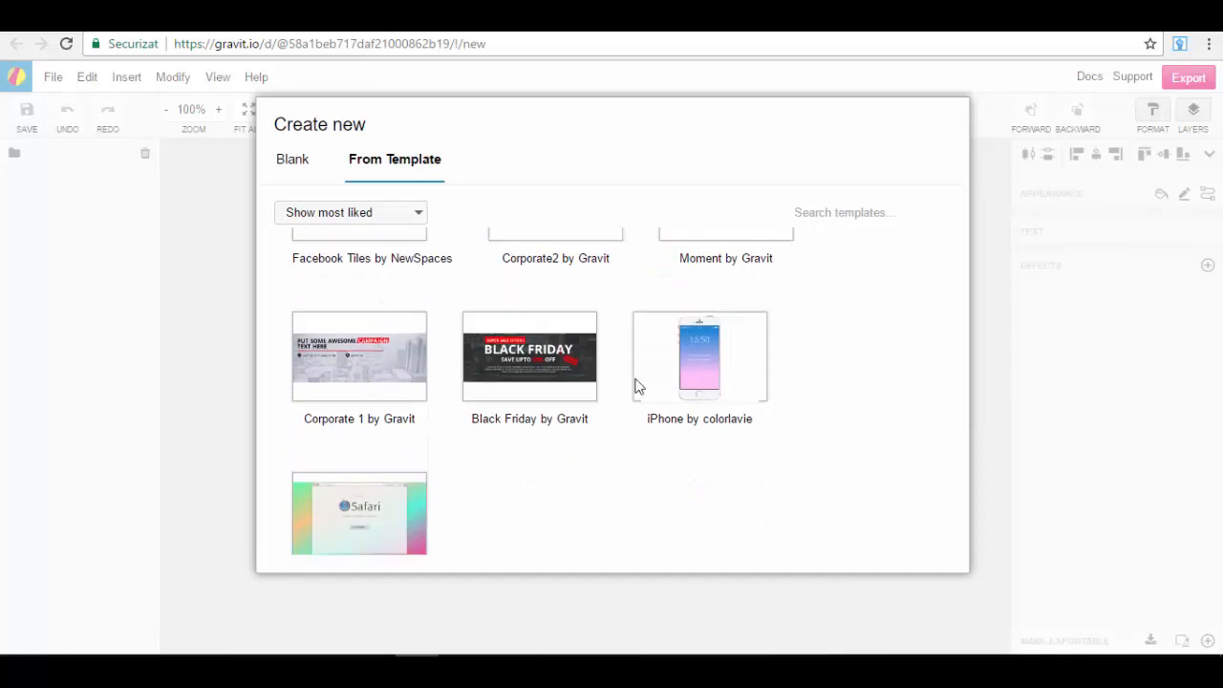
{"action": "mouse_move", "coordinate": [601, 390]}
{"action": "scroll", "coordinate": [602, 398], "scroll_direction": "down", "scroll_amount": 1}
{"action": "scroll", "coordinate": [600, 396], "scroll_direction": "up", "scroll_amount": 15}
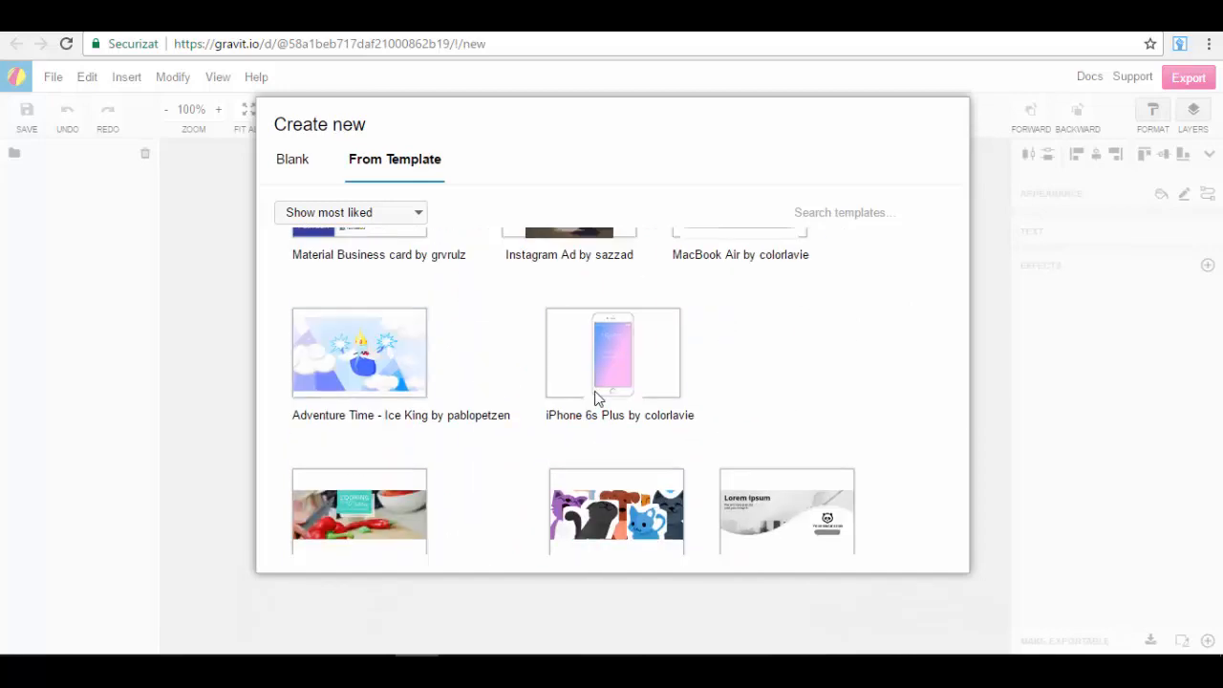
{"action": "scroll", "coordinate": [564, 420], "scroll_direction": "down", "scroll_amount": 10}
{"action": "scroll", "coordinate": [546, 434], "scroll_direction": "up", "scroll_amount": 3}
{"action": "scroll", "coordinate": [549, 440], "scroll_direction": "down", "scroll_amount": 2}
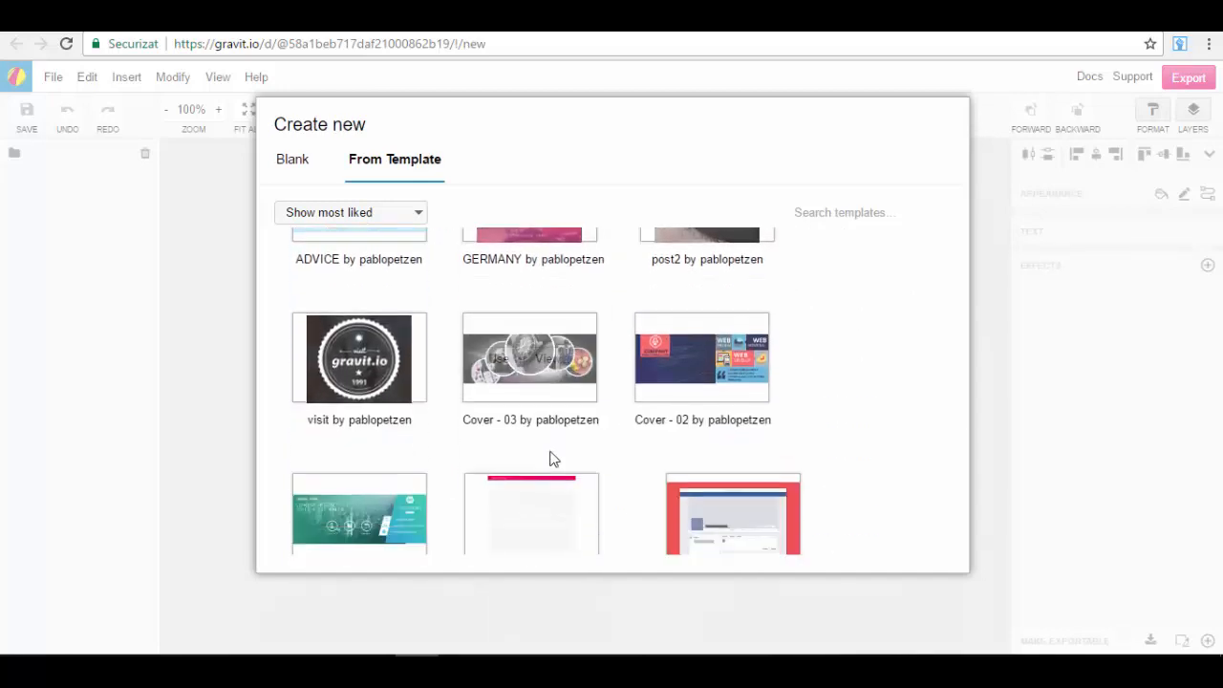
{"action": "mouse_move", "coordinate": [547, 379]}
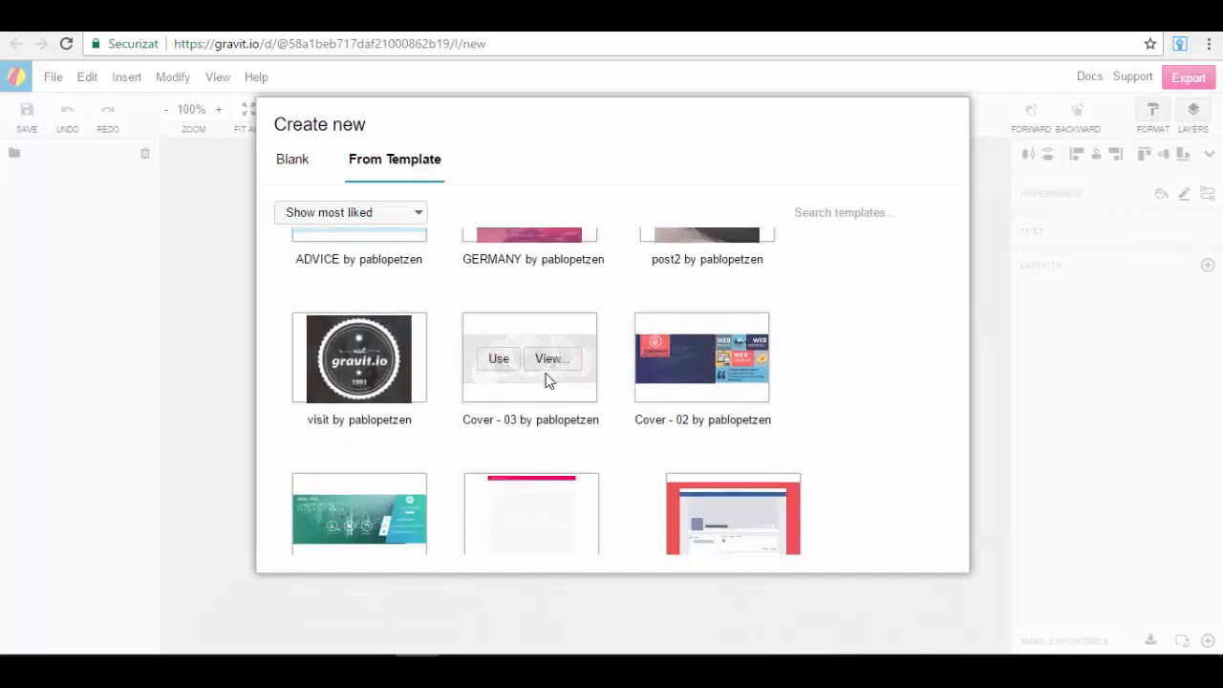
{"action": "left_click", "coordinate": [499, 360]}
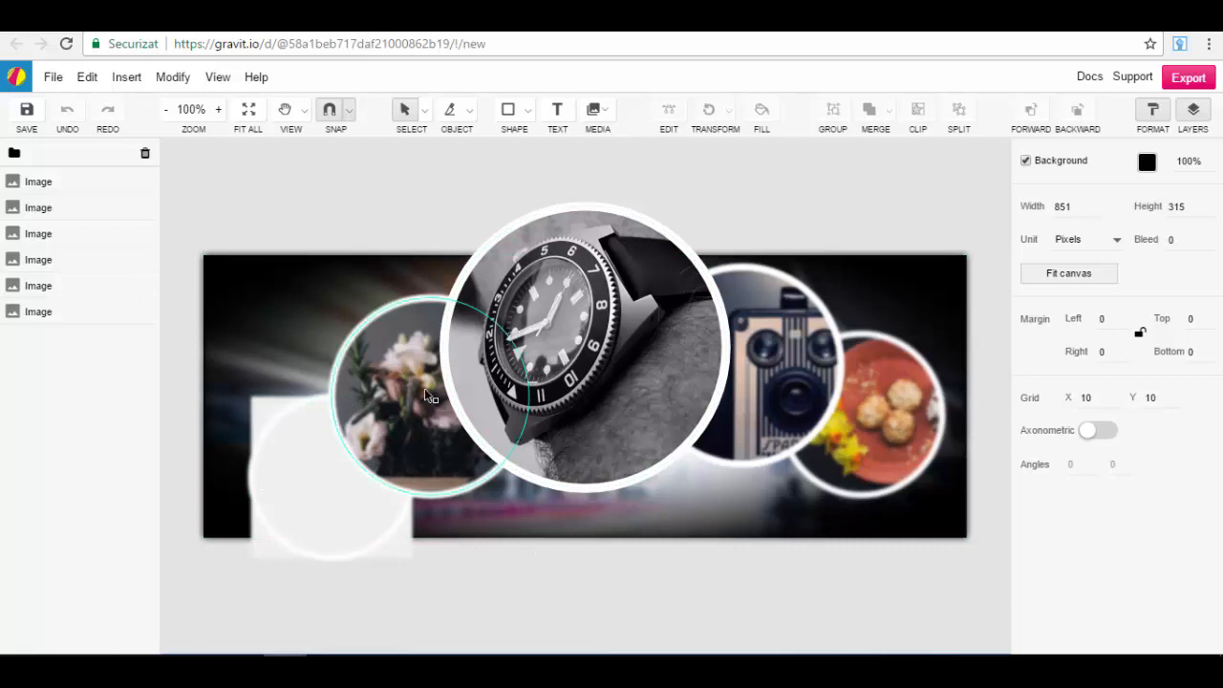
- Examine the cover's layers by selecting the background, watch, camera, food, flower and blank circle images, and clear the selection
{"action": "left_click", "coordinate": [930, 298]}
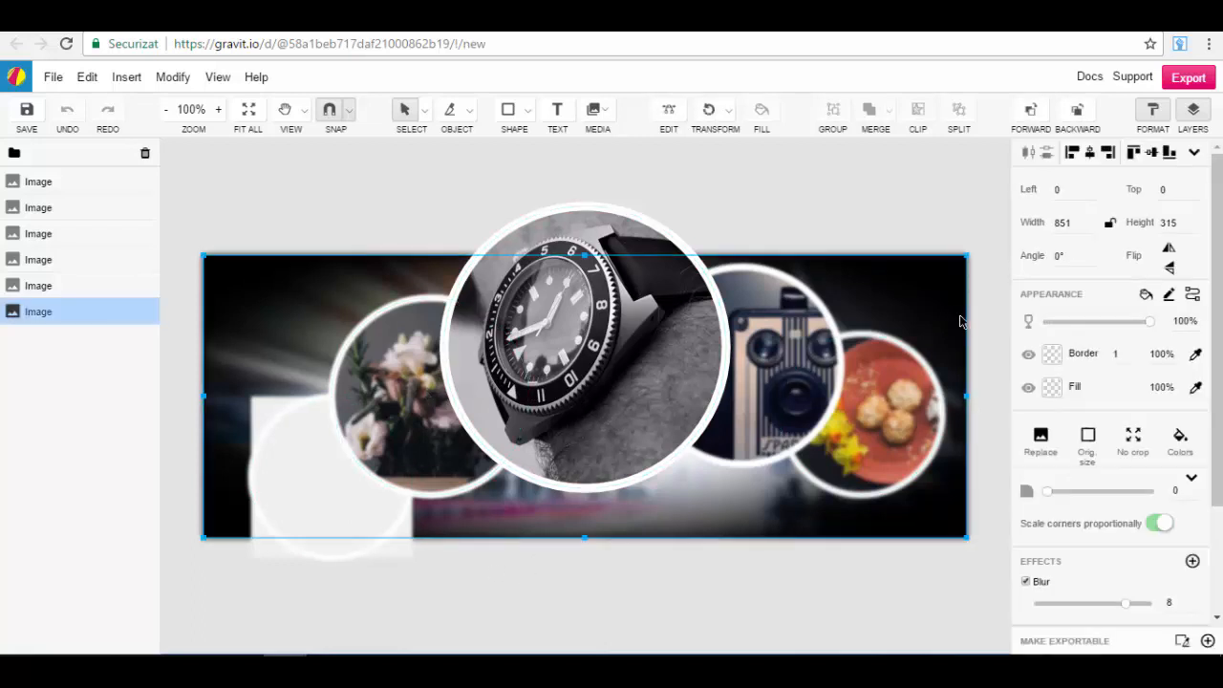
{"action": "left_click", "coordinate": [903, 212]}
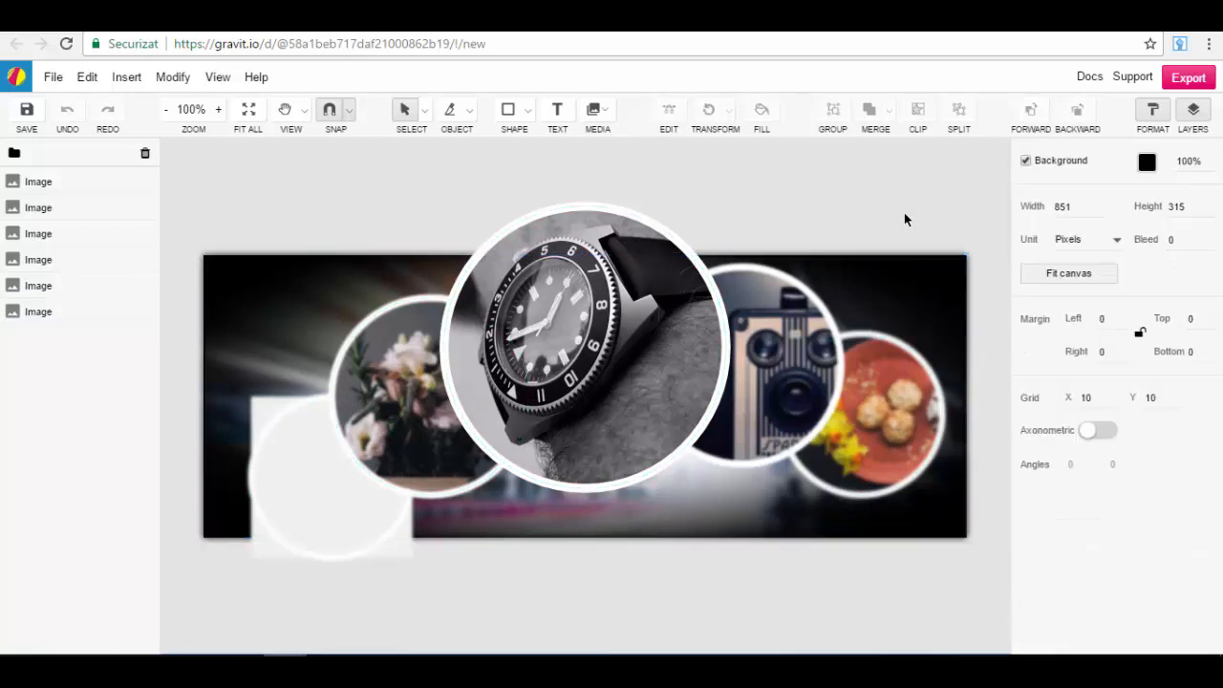
{"action": "left_click", "coordinate": [570, 345]}
{"action": "left_click", "coordinate": [782, 354]}
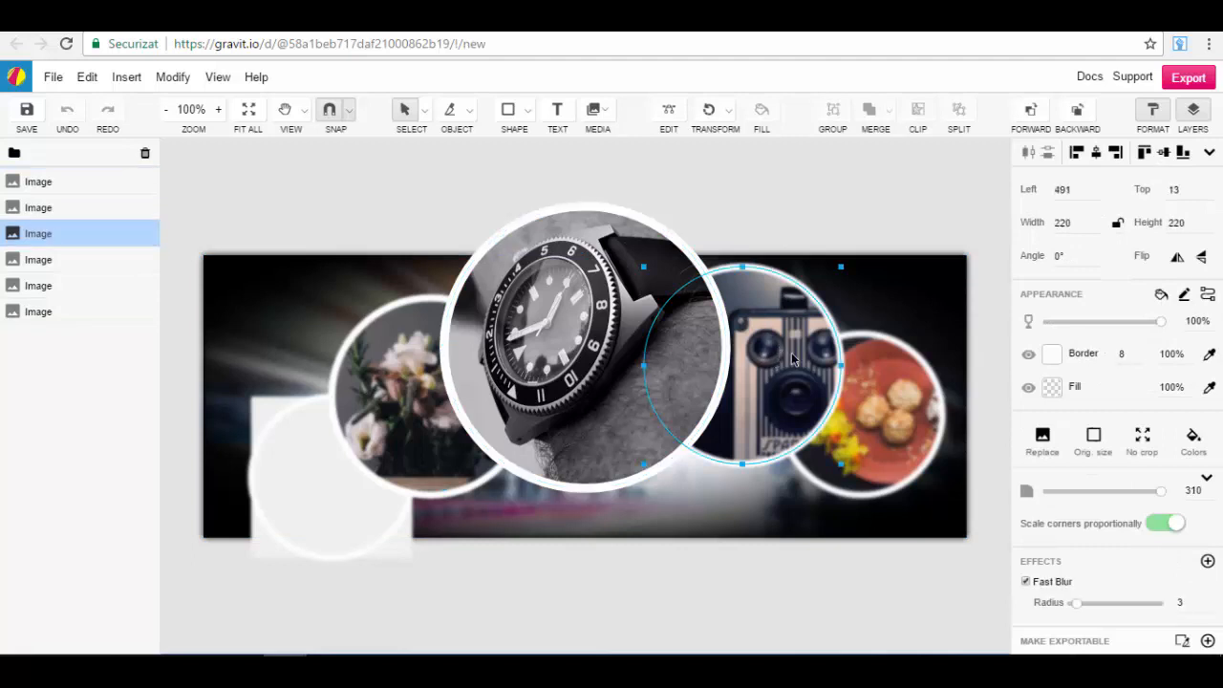
{"action": "left_click", "coordinate": [874, 427]}
{"action": "left_click", "coordinate": [573, 357]}
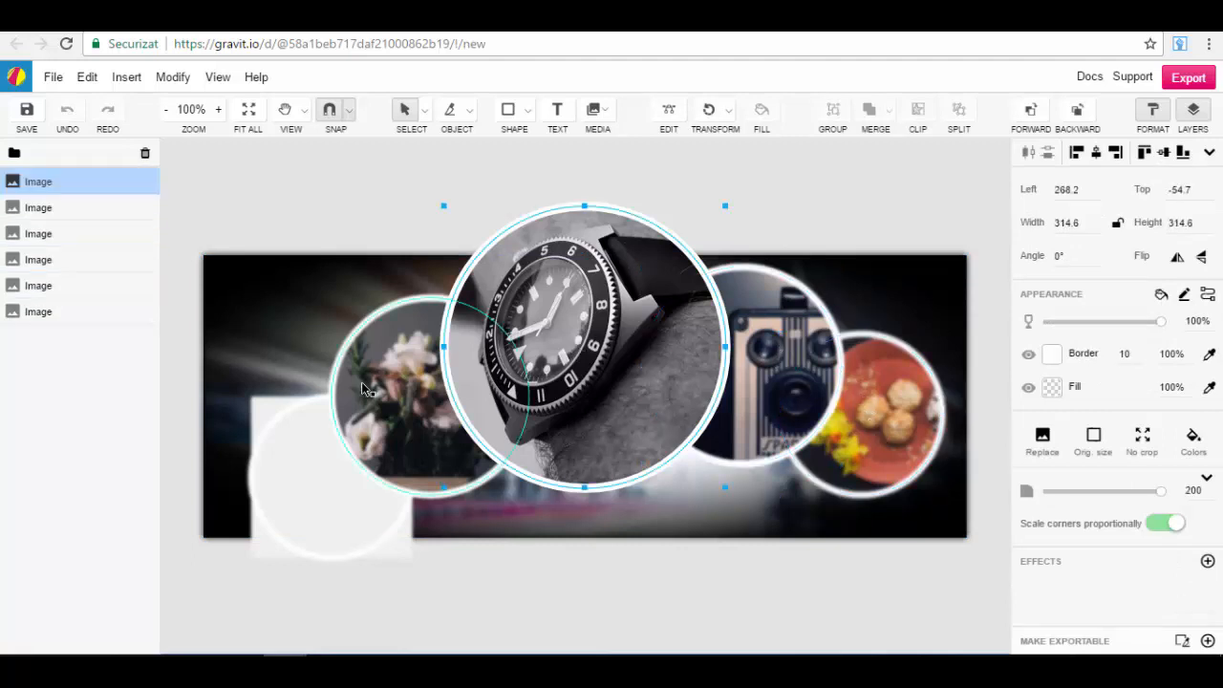
{"action": "left_click", "coordinate": [361, 381]}
{"action": "left_click", "coordinate": [288, 492]}
{"action": "left_click", "coordinate": [430, 190]}
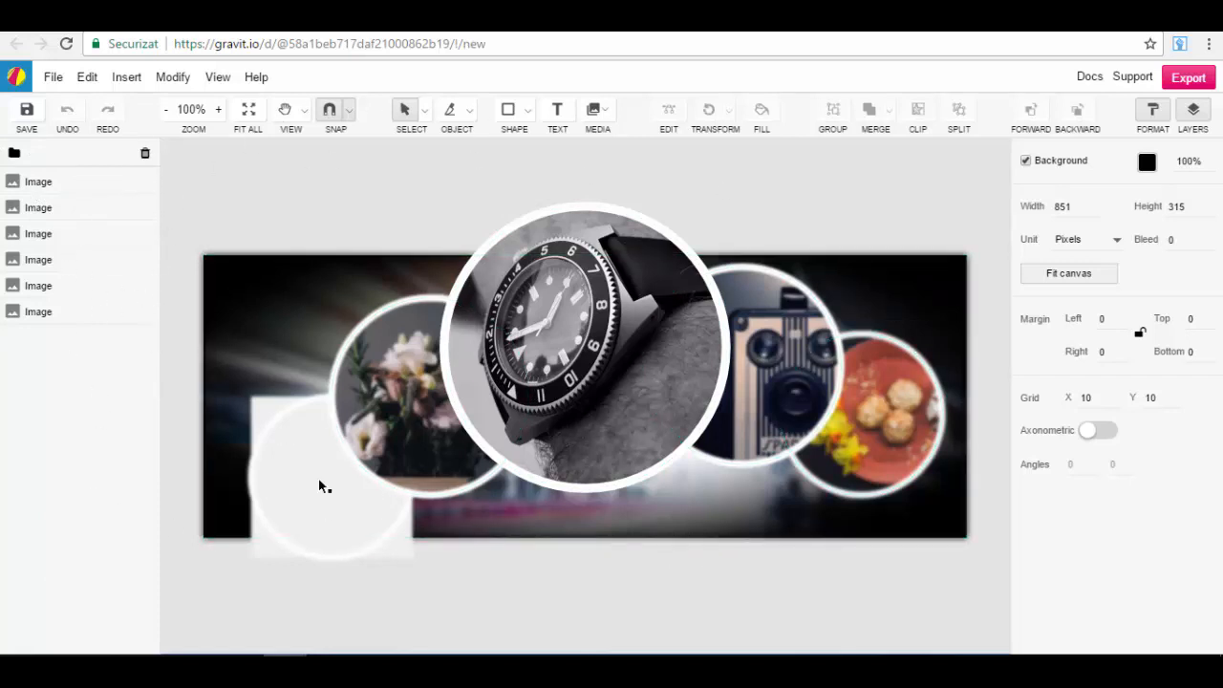
- Look through the File, Edit, Insert and Modify commands, including the Align, Transform and Create Compound Shape options
{"action": "left_click", "coordinate": [53, 82]}
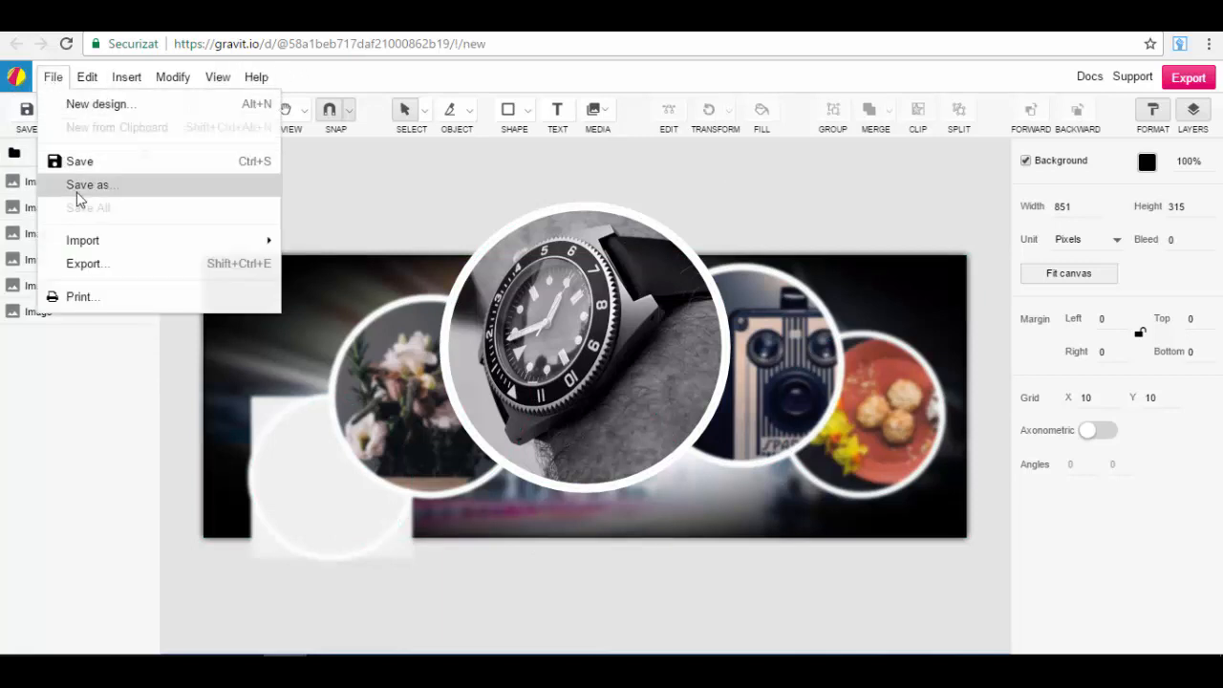
{"action": "left_click", "coordinate": [84, 78]}
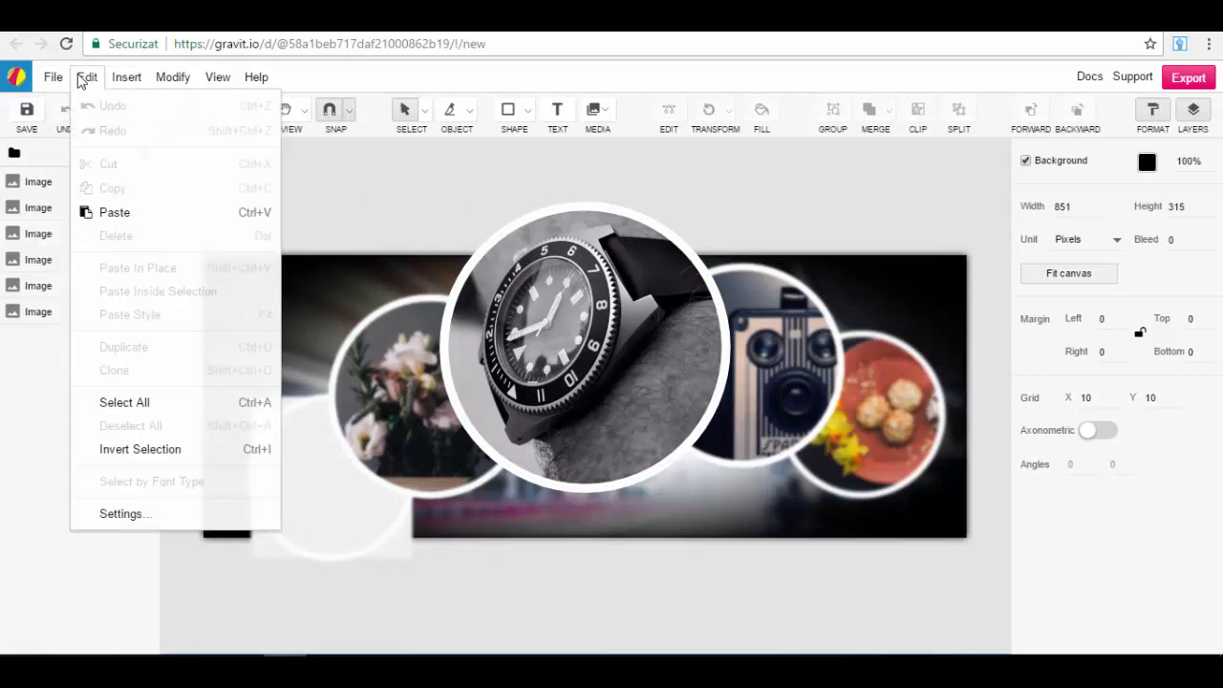
{"action": "left_click", "coordinate": [124, 78]}
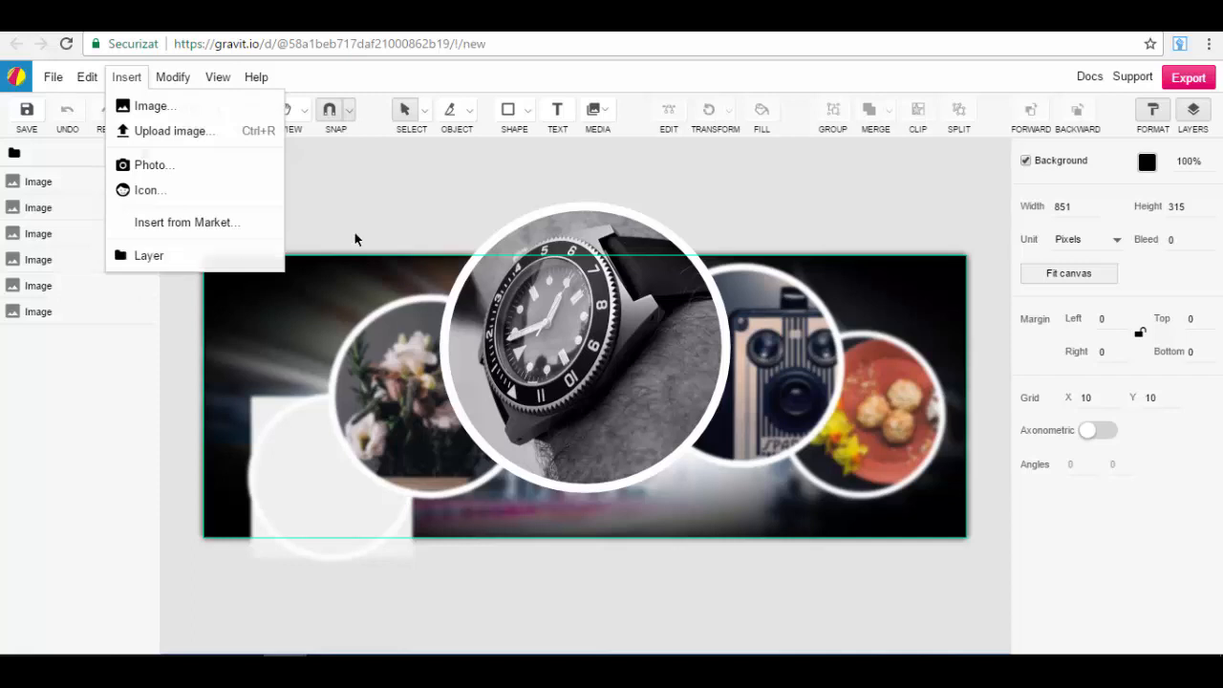
{"action": "left_click", "coordinate": [395, 194]}
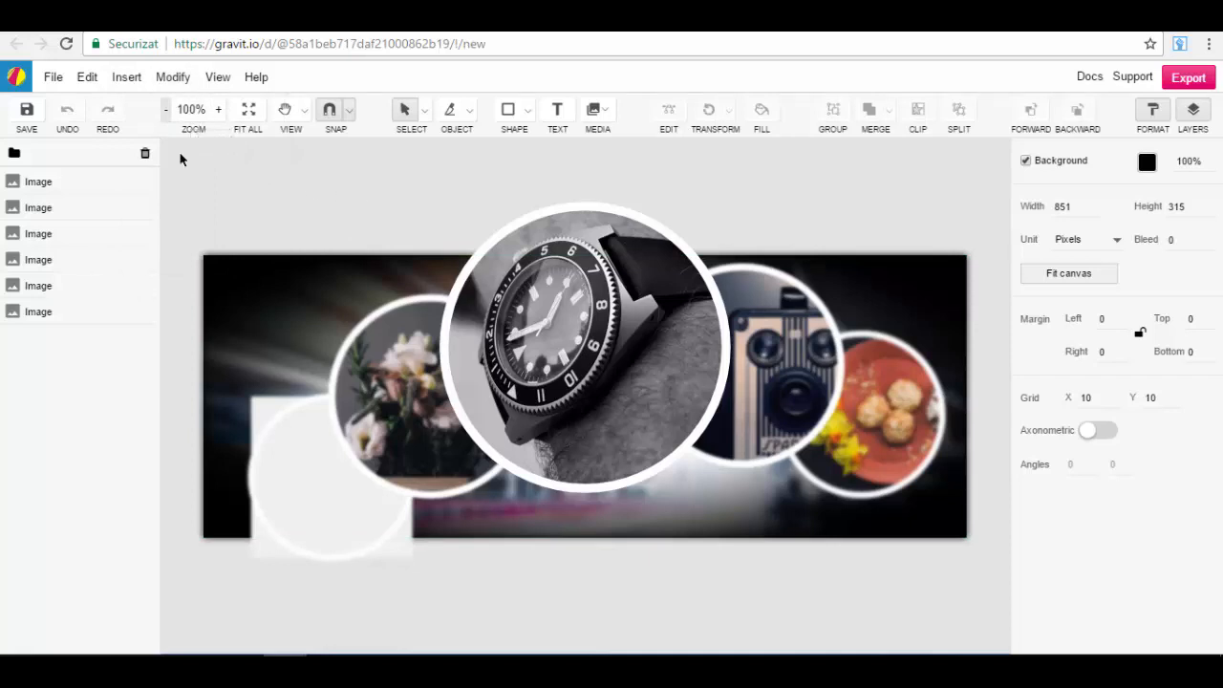
{"action": "left_click", "coordinate": [173, 77]}
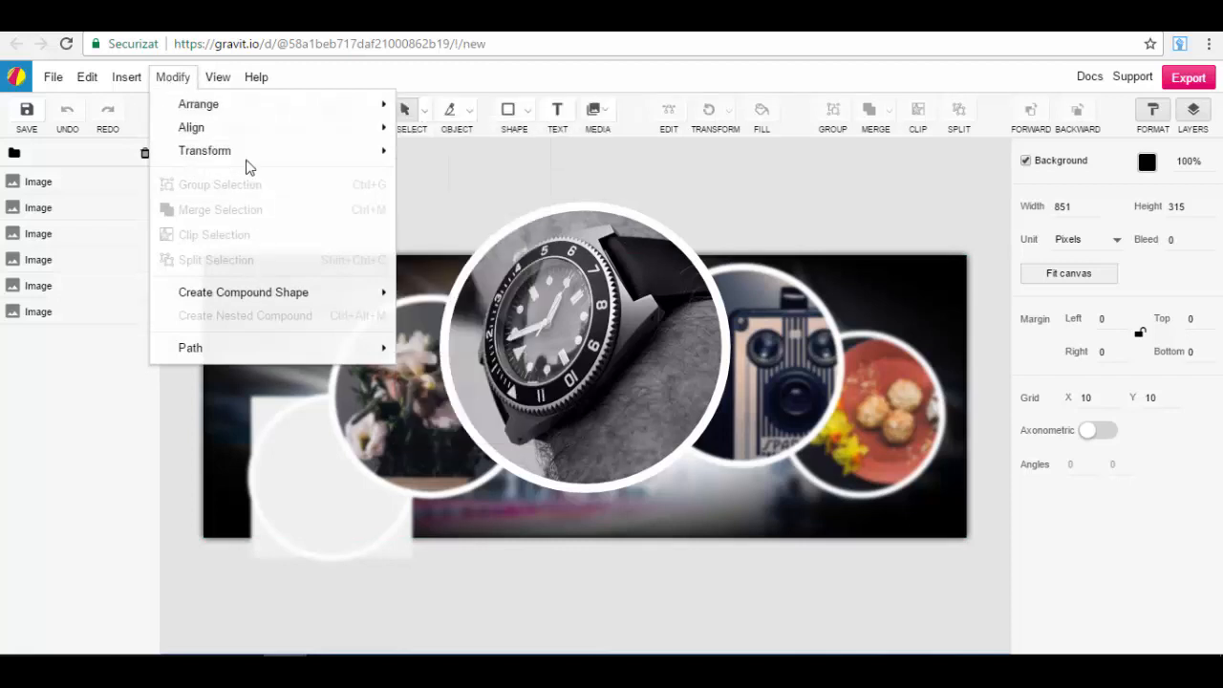
{"action": "mouse_move", "coordinate": [230, 122]}
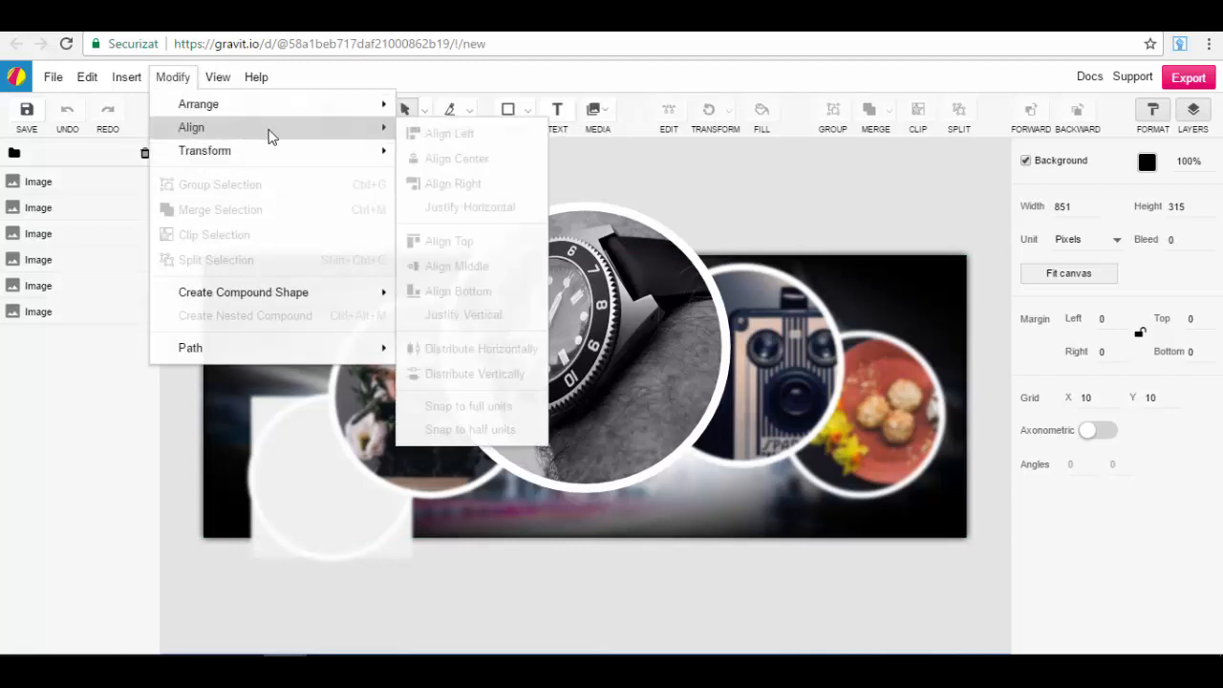
{"action": "mouse_move", "coordinate": [278, 157]}
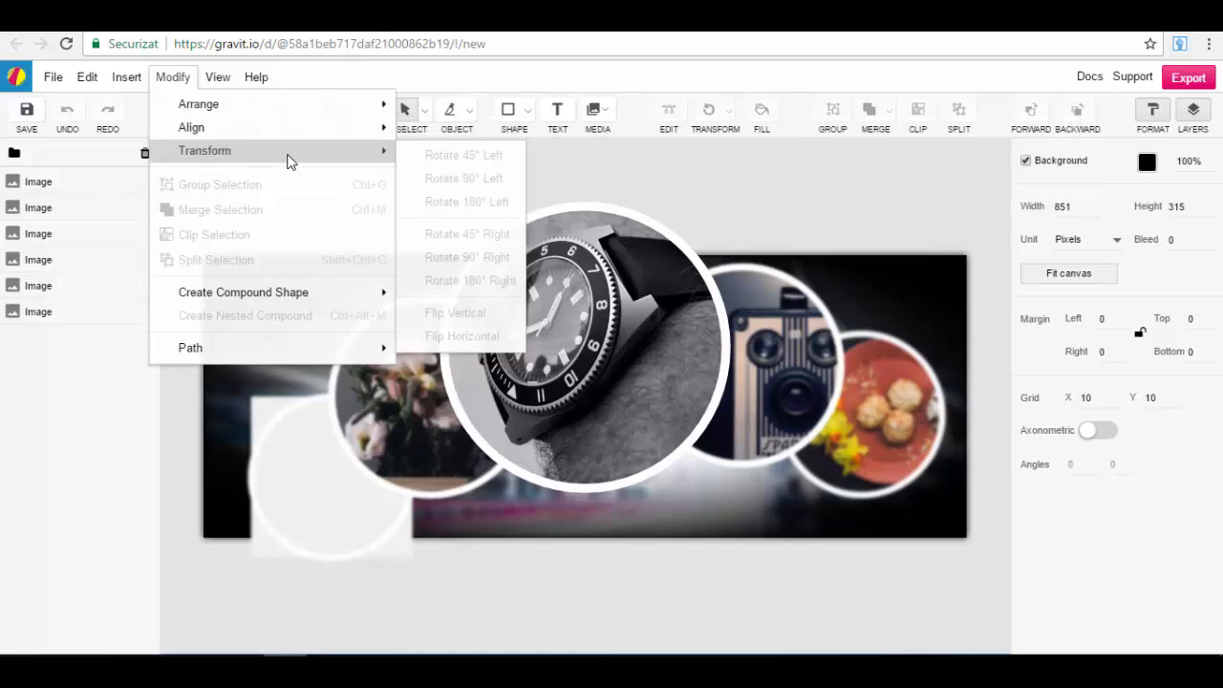
{"action": "mouse_move", "coordinate": [244, 297]}
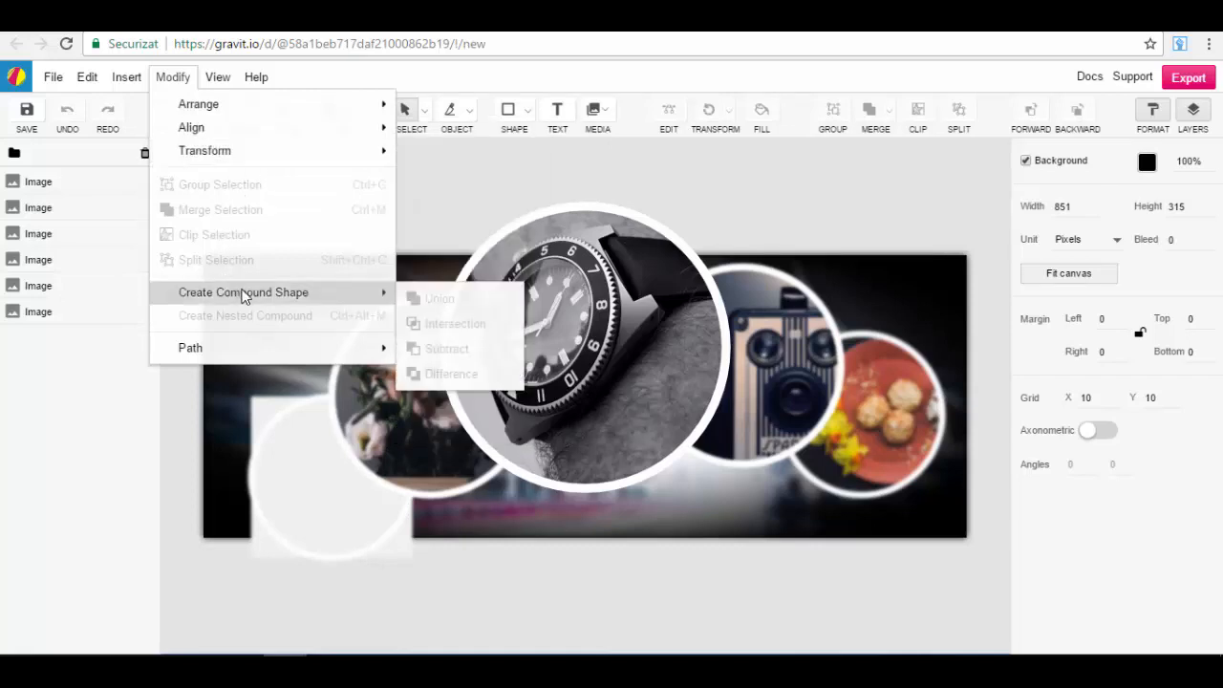
{"action": "left_click", "coordinate": [445, 199]}
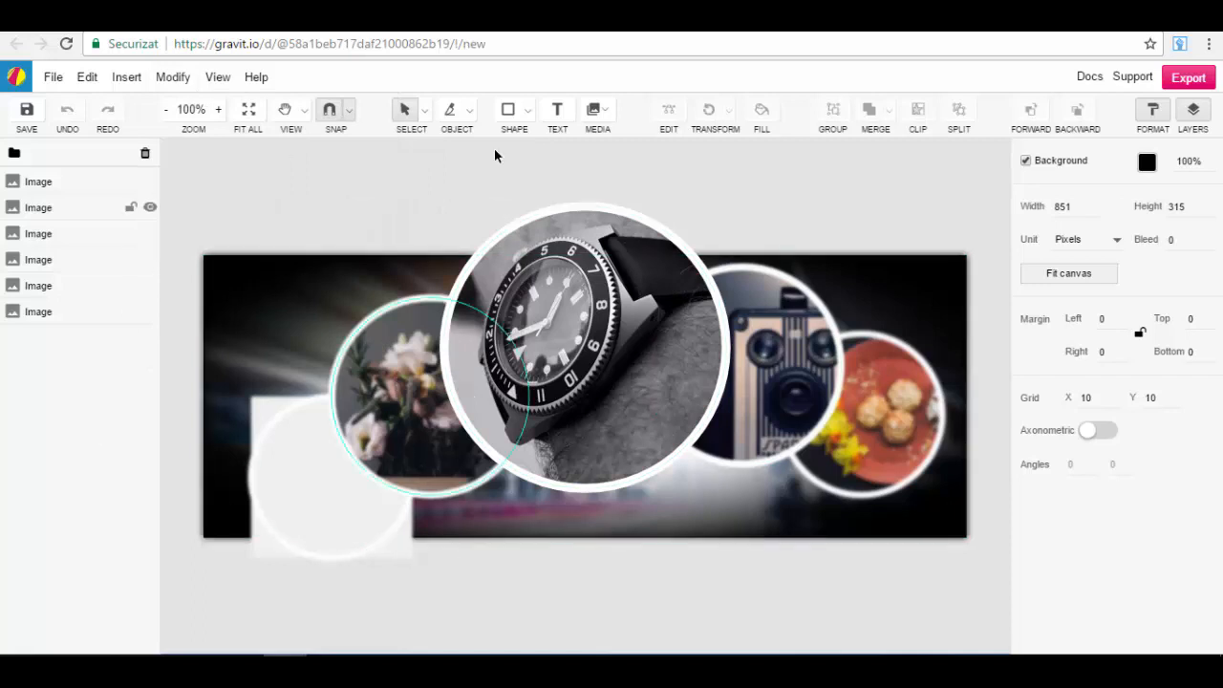
- Move the flower image slightly down to a top position of 60
{"action": "left_click", "coordinate": [422, 415]}
{"action": "mouse_move", "coordinate": [422, 415]}
{"action": "left_mouse_down"}
{"action": "mouse_move", "coordinate": [377, 394]}
{"action": "mouse_move", "coordinate": [382, 368]}
{"action": "mouse_move", "coordinate": [451, 477]}
{"action": "mouse_move", "coordinate": [352, 355]}
{"action": "mouse_move", "coordinate": [425, 408]}
{"action": "left_mouse_up"}
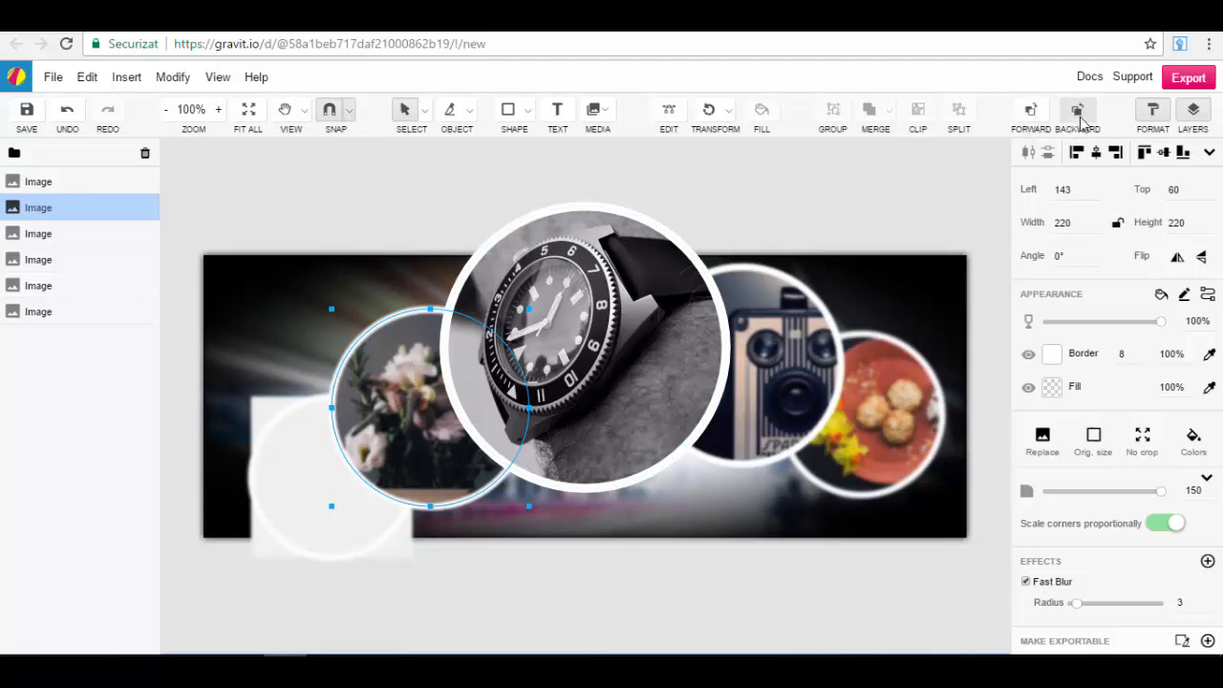
{"action": "left_click", "coordinate": [621, 300]}
{"action": "left_click", "coordinate": [755, 341]}
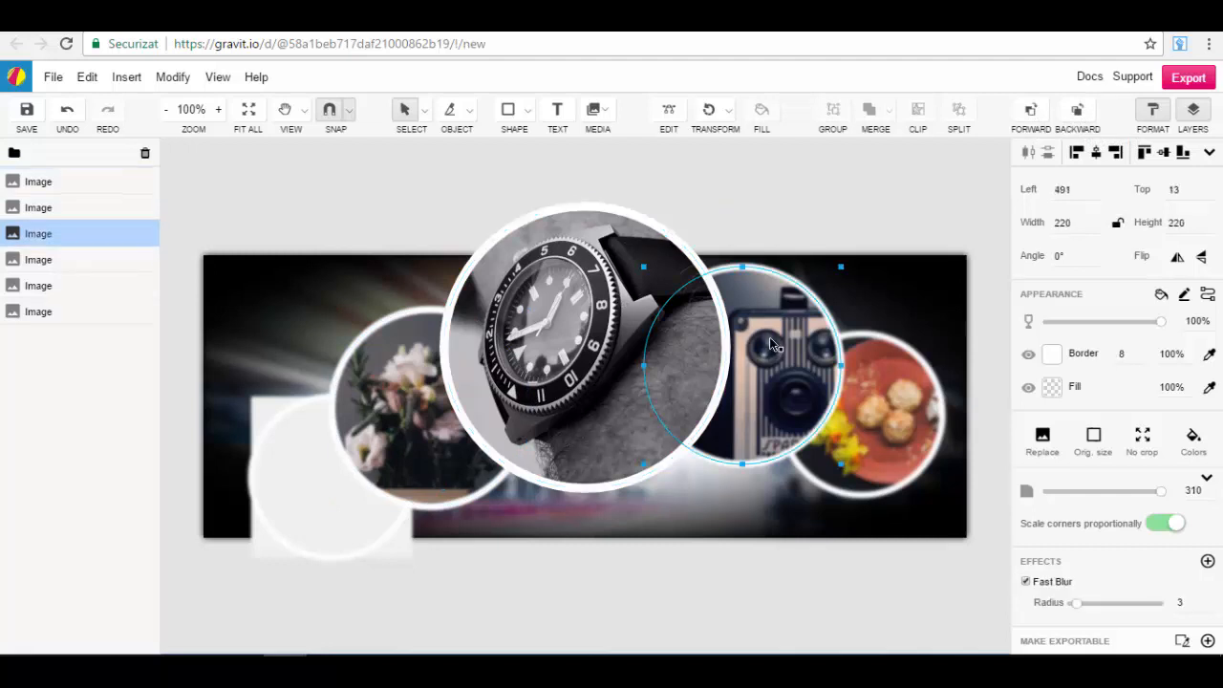
{"action": "left_click", "coordinate": [886, 405]}
- Bring the flower image forward over the watch image, and send it backward again
{"action": "left_click", "coordinate": [438, 416]}
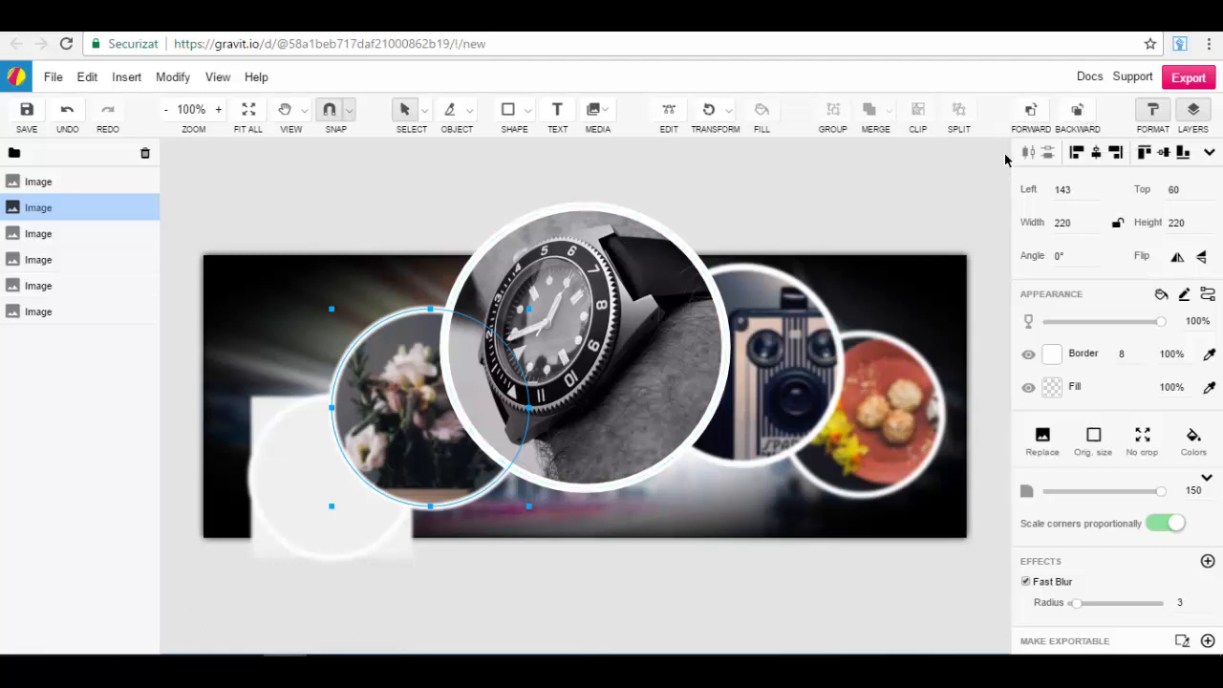
{"action": "left_click", "coordinate": [1032, 112]}
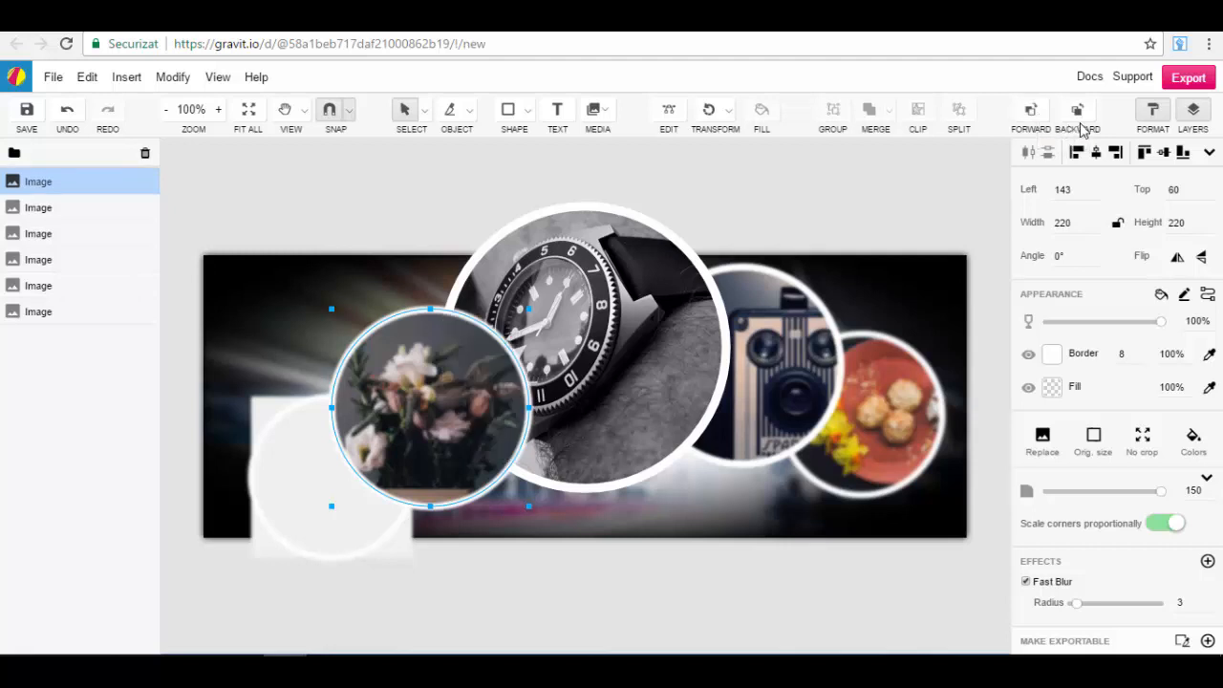
{"action": "left_click", "coordinate": [1080, 115]}
- Send the watch image backward behind the flower image, bring it forward again and clear the selection
{"action": "left_click", "coordinate": [672, 321]}
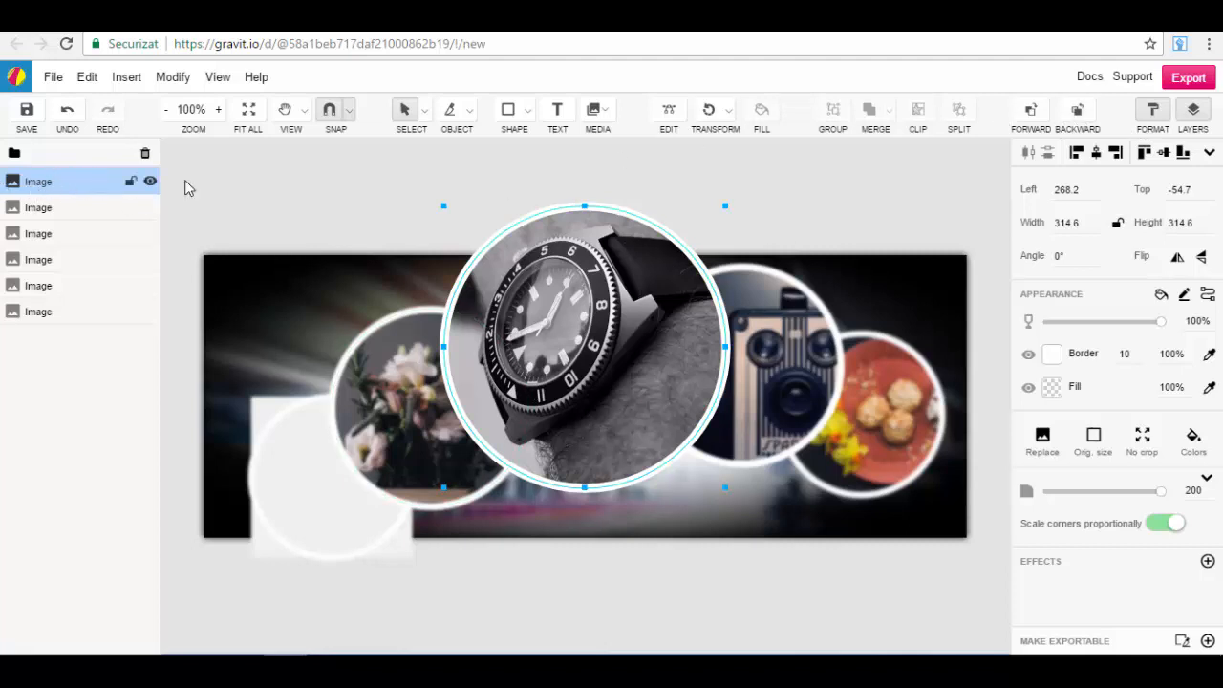
{"action": "left_click", "coordinate": [1077, 113]}
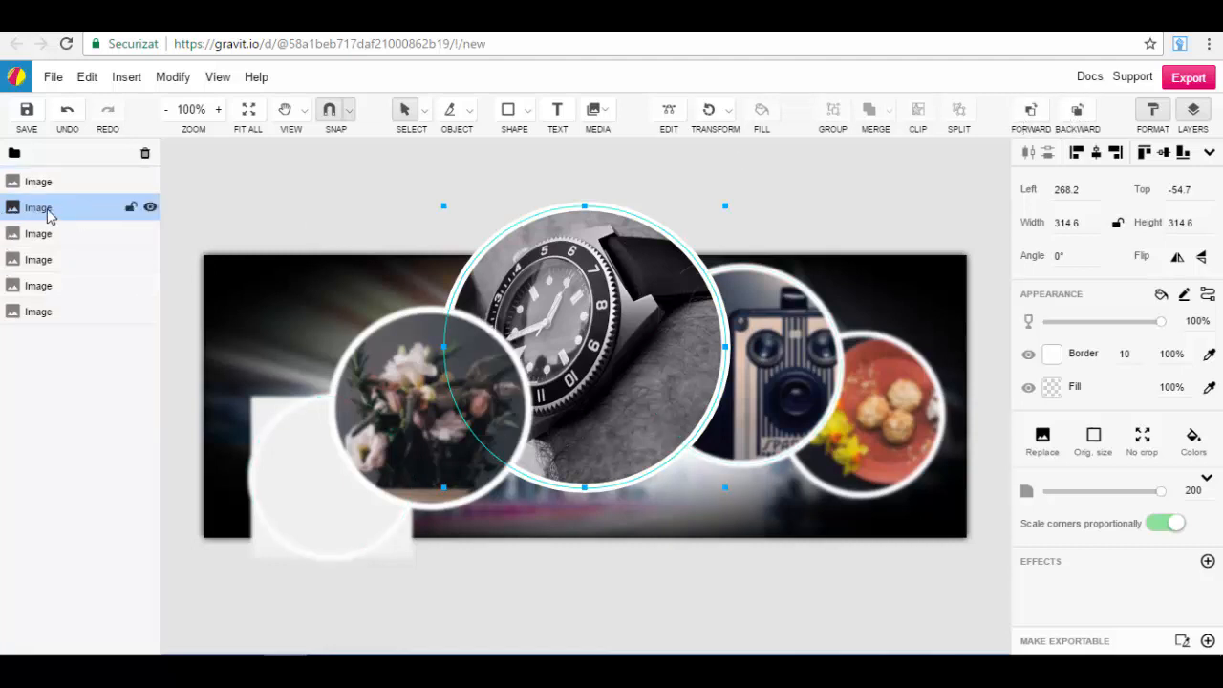
{"action": "left_click", "coordinate": [1031, 113]}
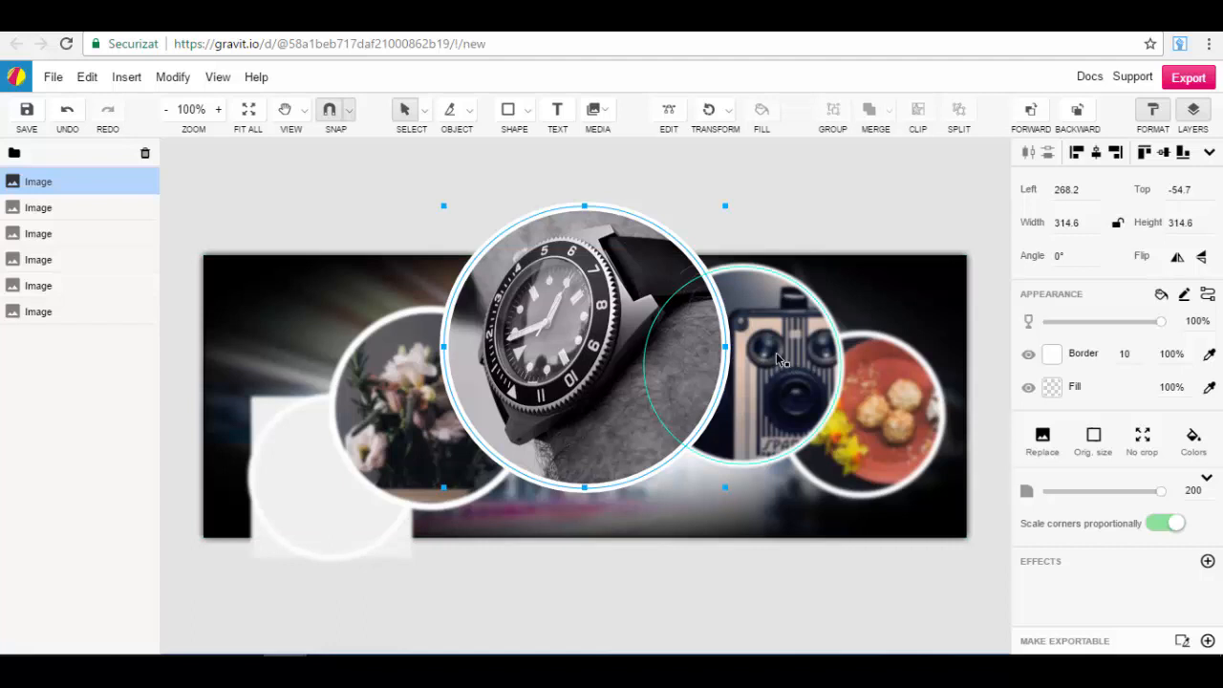
{"action": "left_click", "coordinate": [49, 404]}
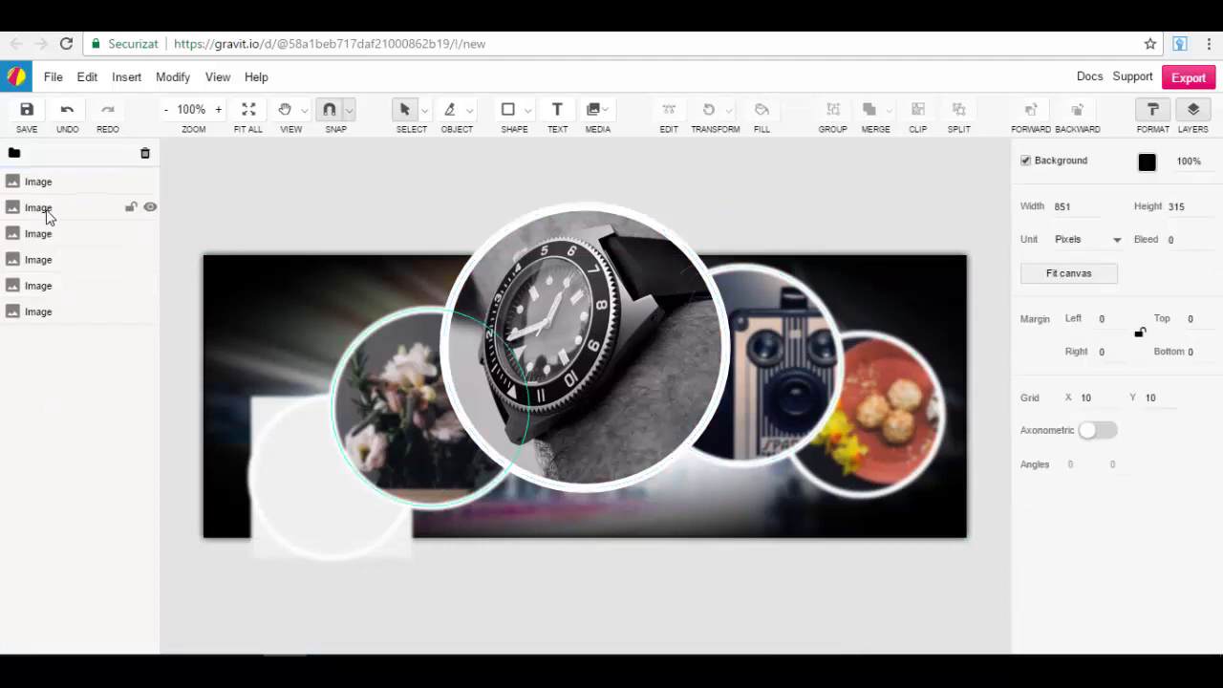
- Try to reorder the flower layer by moving it onto the watch layer, and undo the resulting nesting
{"action": "left_click", "coordinate": [45, 210]}
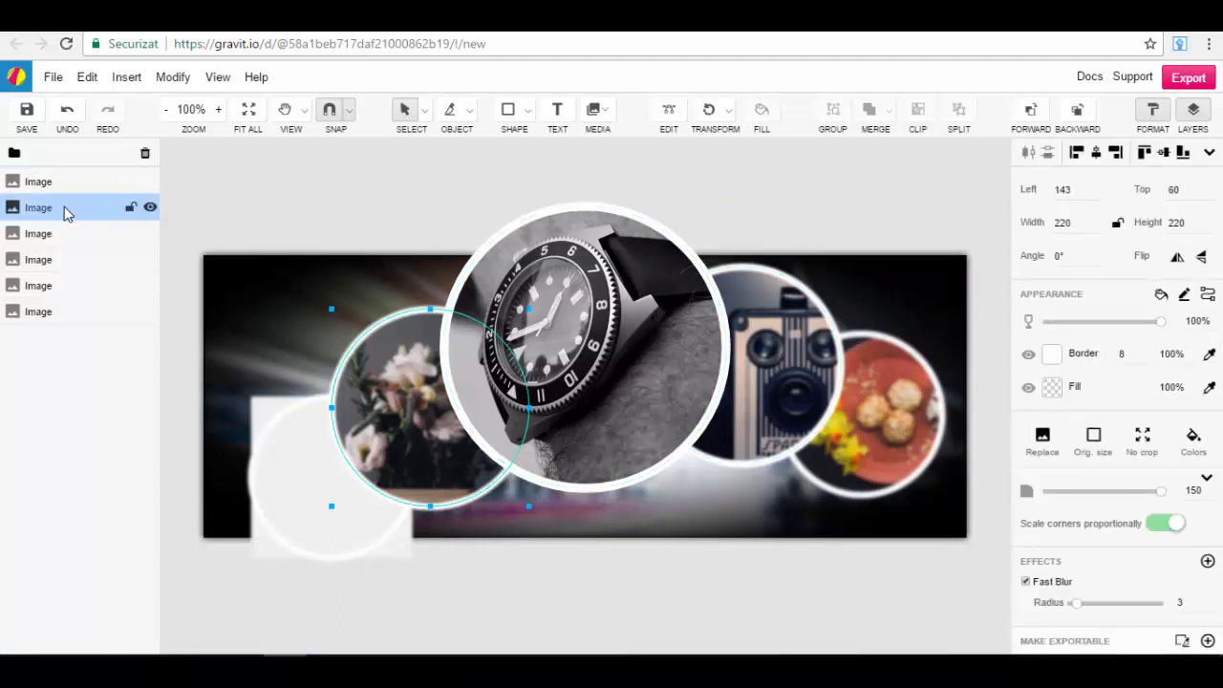
{"action": "left_click_drag", "start_coordinate": [64, 206], "coordinate": [67, 181]}
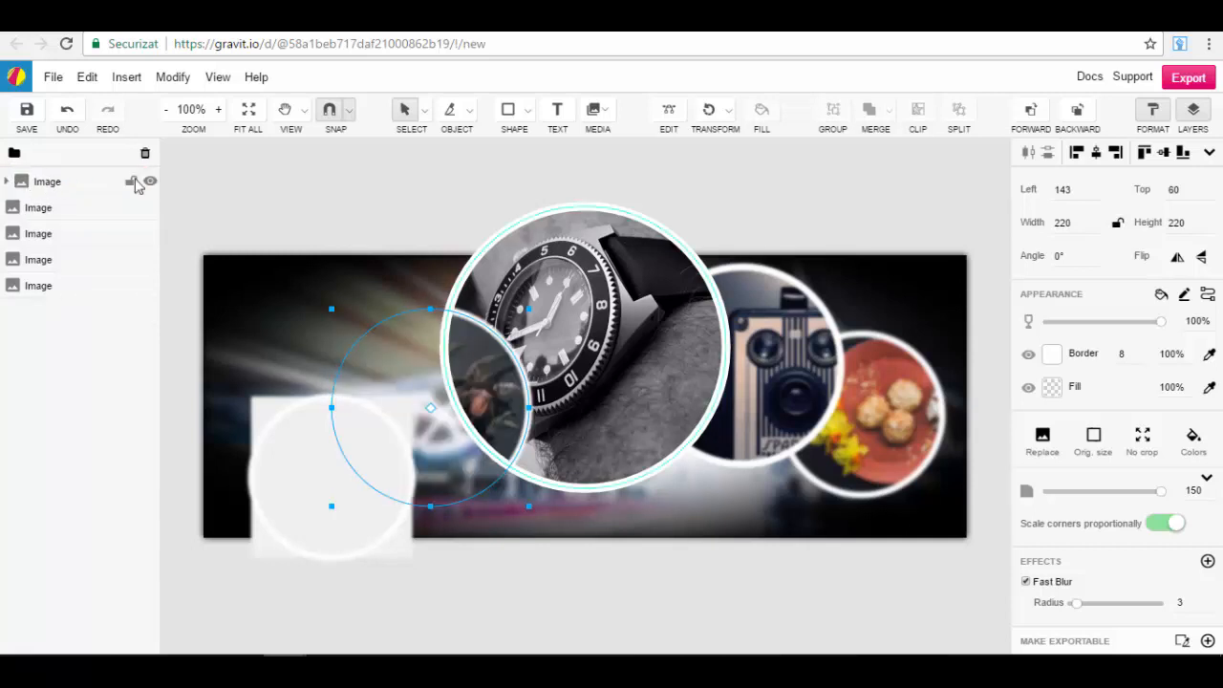
{"action": "left_click", "coordinate": [67, 113]}
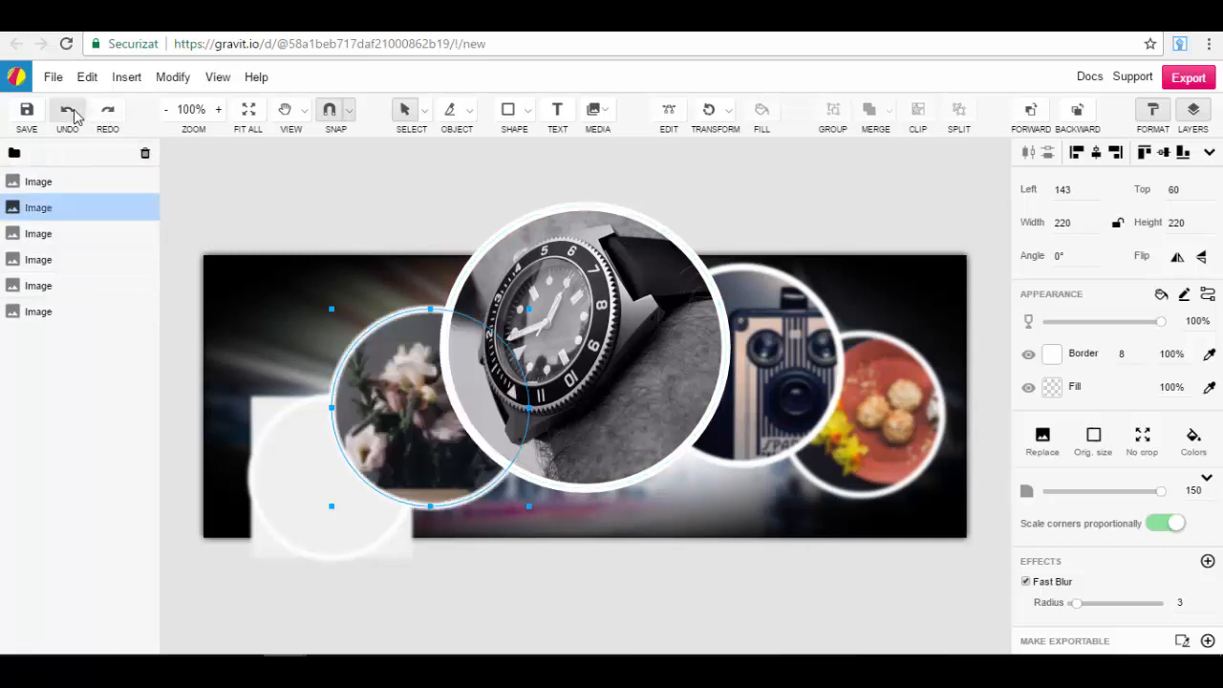
- Move the camera image one place down in the layer order
{"action": "left_click_drag", "start_coordinate": [77, 206], "coordinate": [88, 275]}
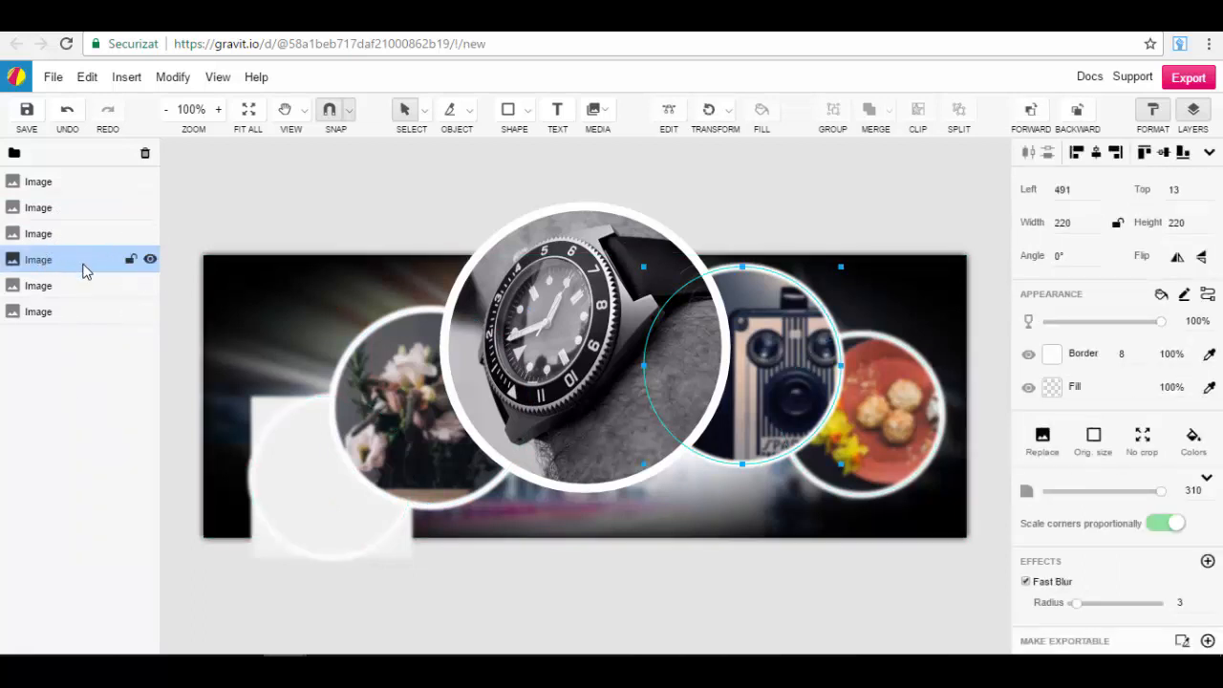
- Nest the camera image inside the watch layer, inspect the nested layer, and undo the nesting
{"action": "left_click_drag", "start_coordinate": [83, 270], "coordinate": [90, 189]}
{"action": "left_click", "coordinate": [7, 182]}
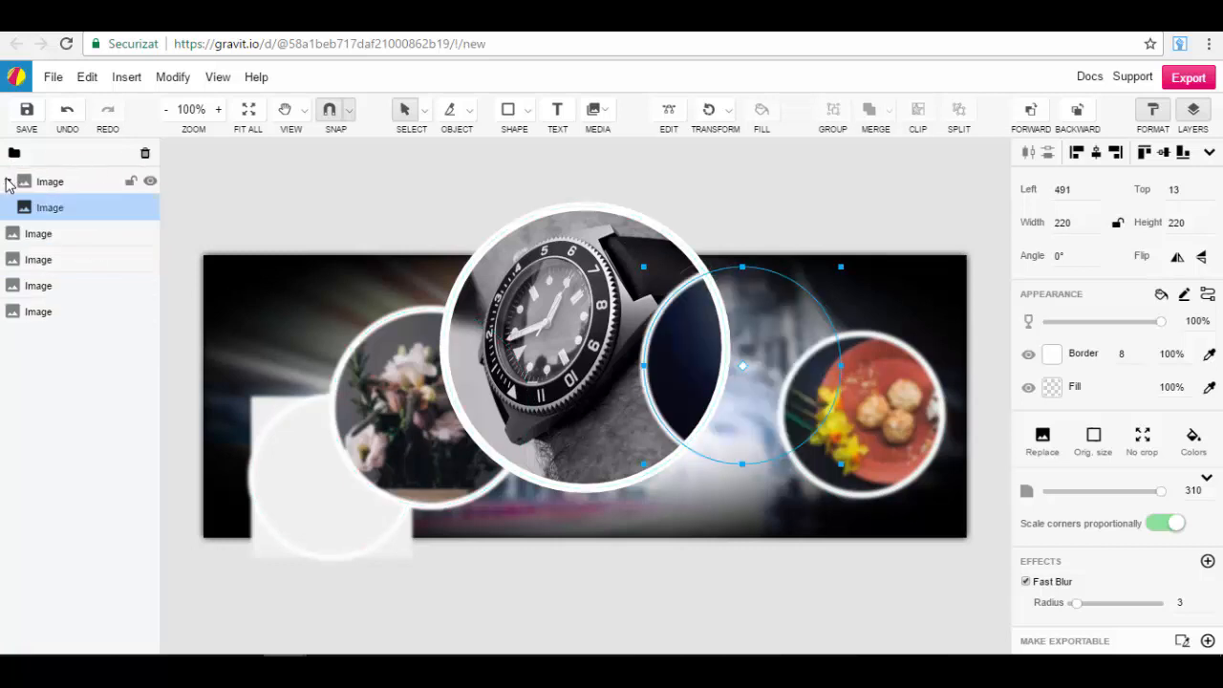
{"action": "left_click", "coordinate": [7, 182]}
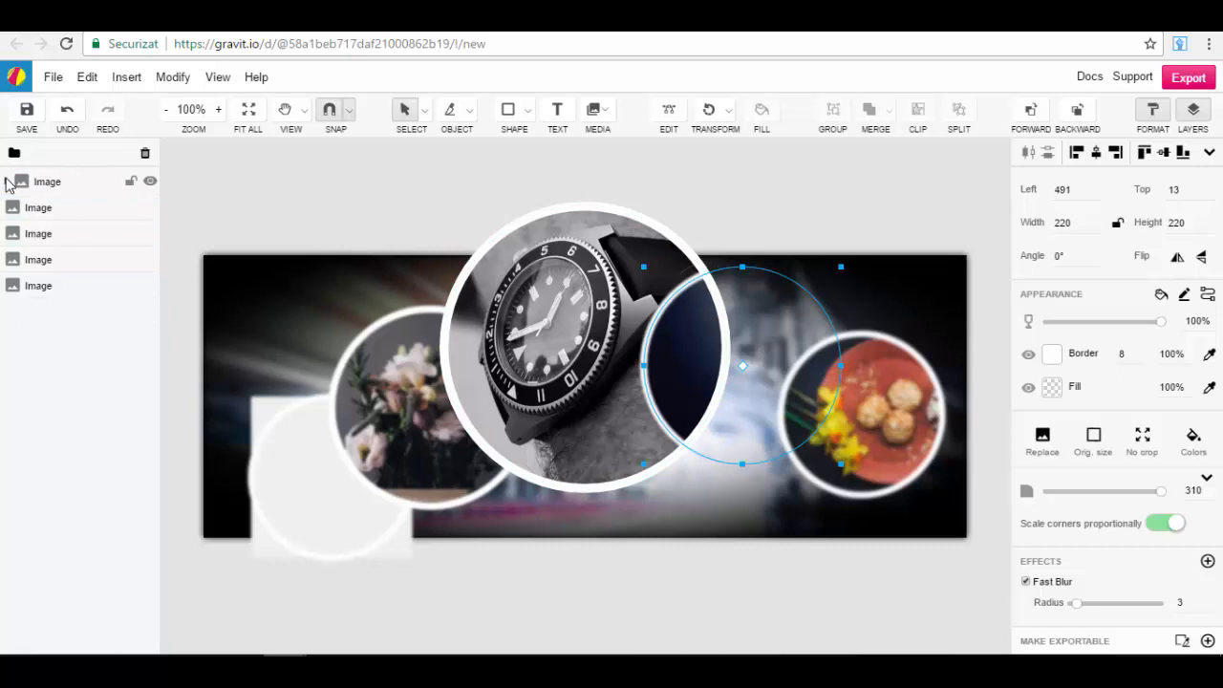
{"action": "left_click", "coordinate": [68, 111]}
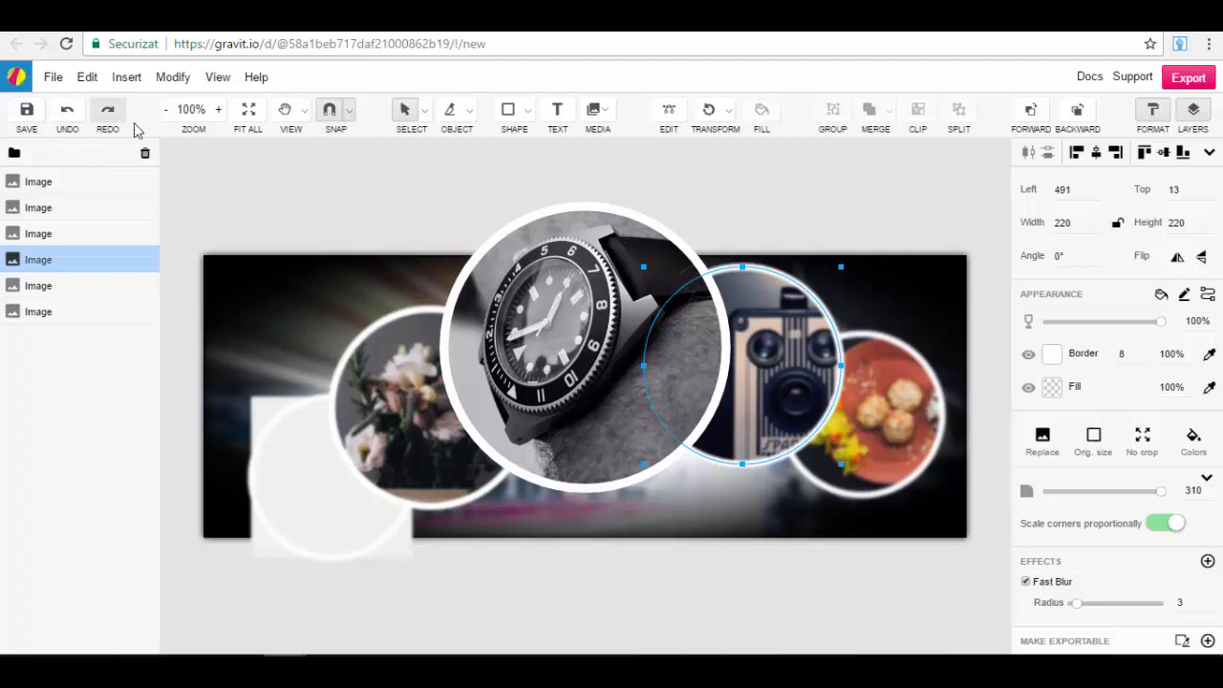
{"action": "left_click", "coordinate": [430, 190]}
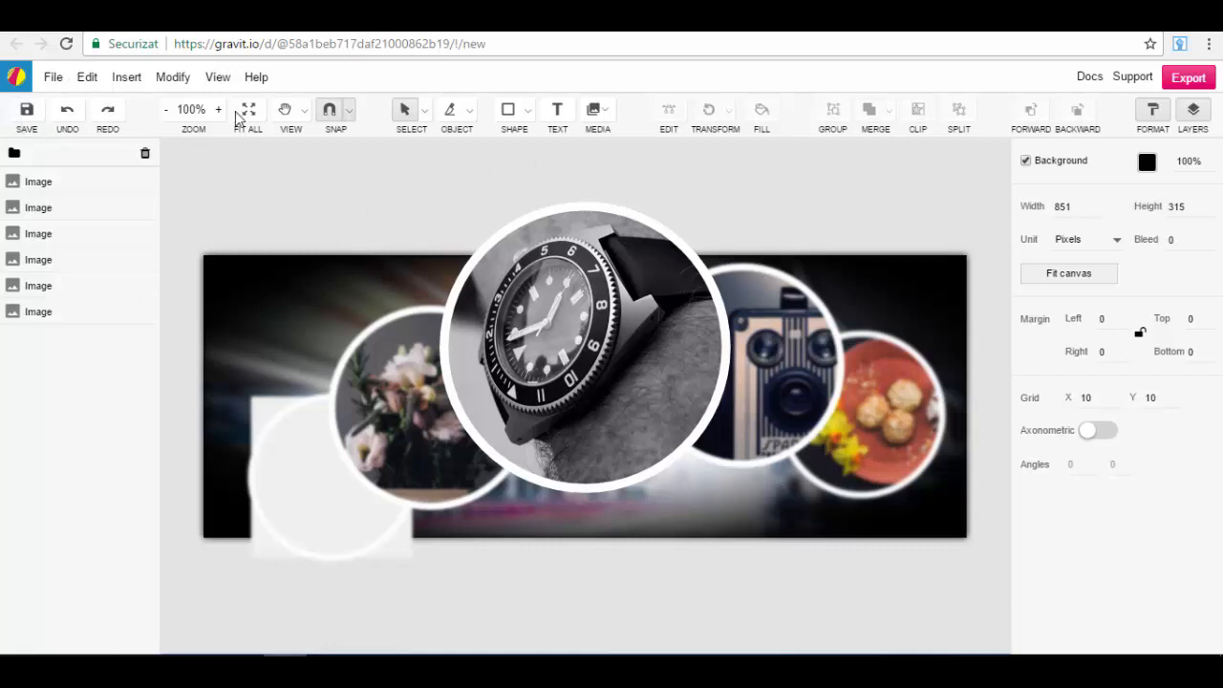
{"action": "left_click", "coordinate": [218, 78]}
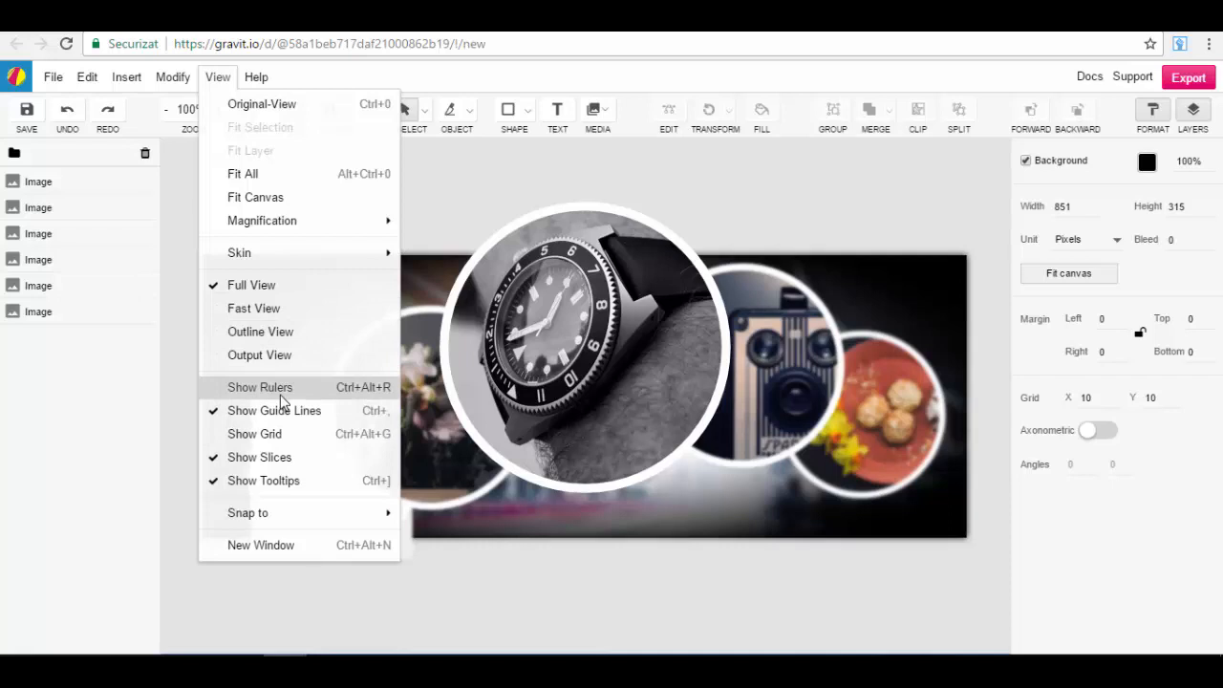
{"action": "mouse_move", "coordinate": [256, 84]}
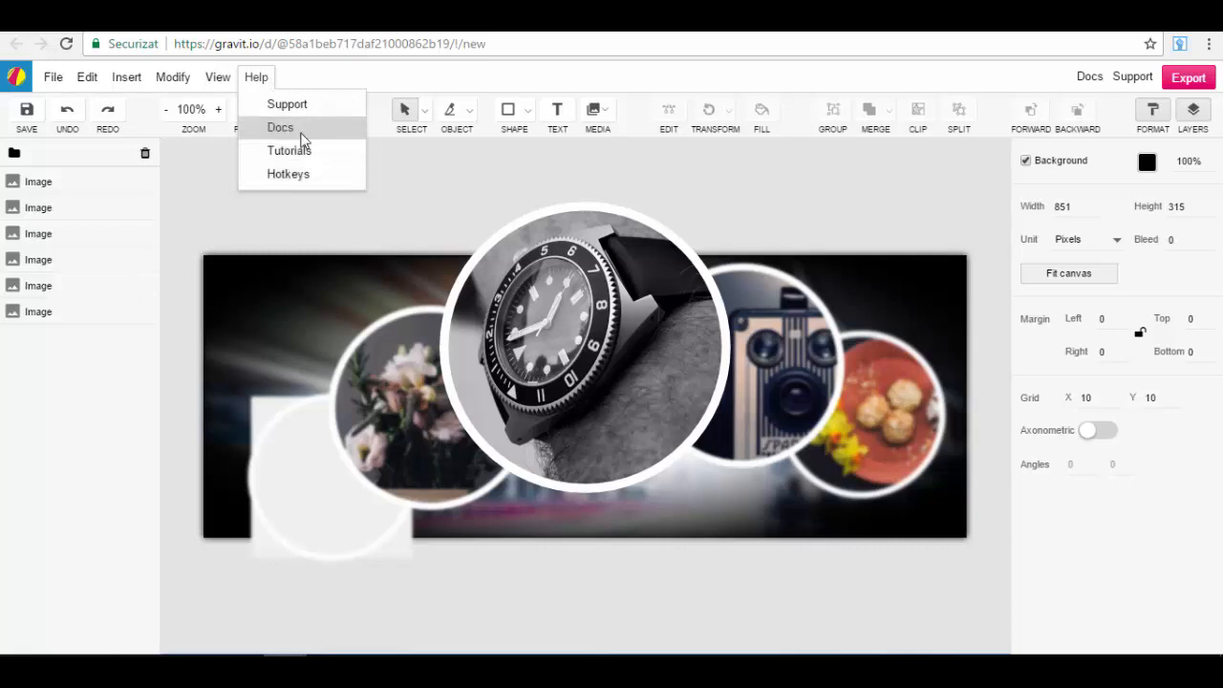
{"action": "left_click", "coordinate": [510, 178]}
{"action": "scroll", "coordinate": [510, 178], "scroll_direction": "up", "scroll_amount": 5}
{"action": "scroll", "coordinate": [510, 199], "scroll_direction": "down", "scroll_amount": 8}
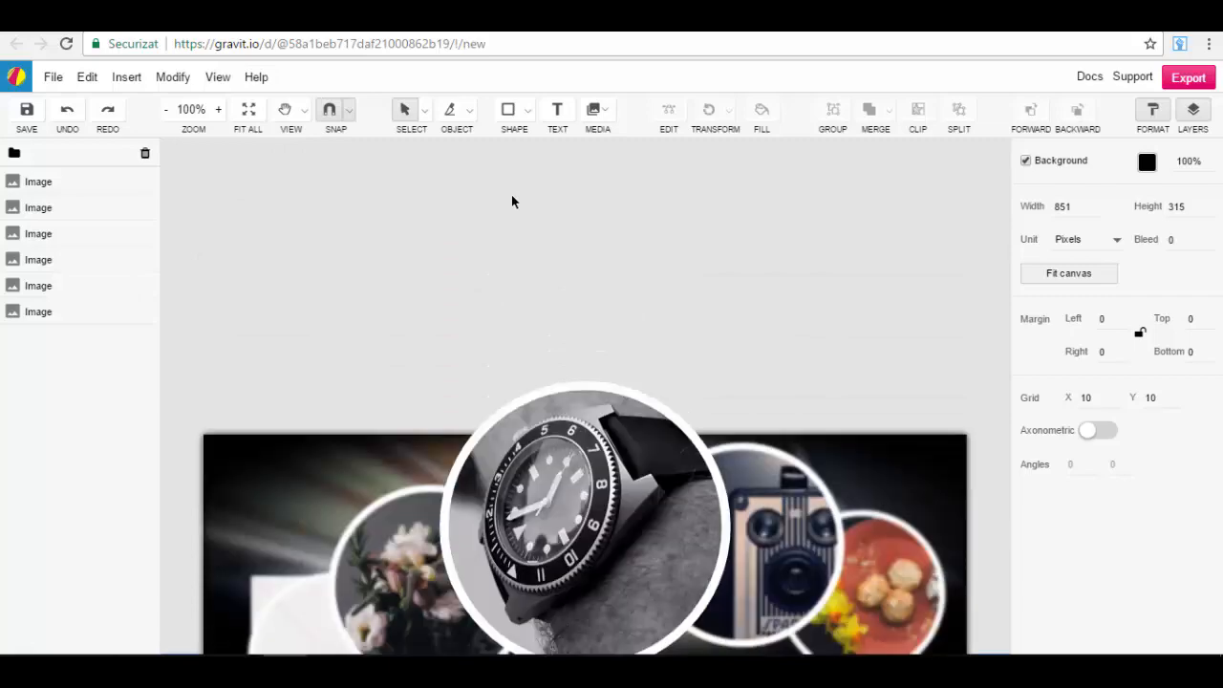
{"action": "scroll", "coordinate": [495, 185], "scroll_direction": "up", "scroll_amount": 6}
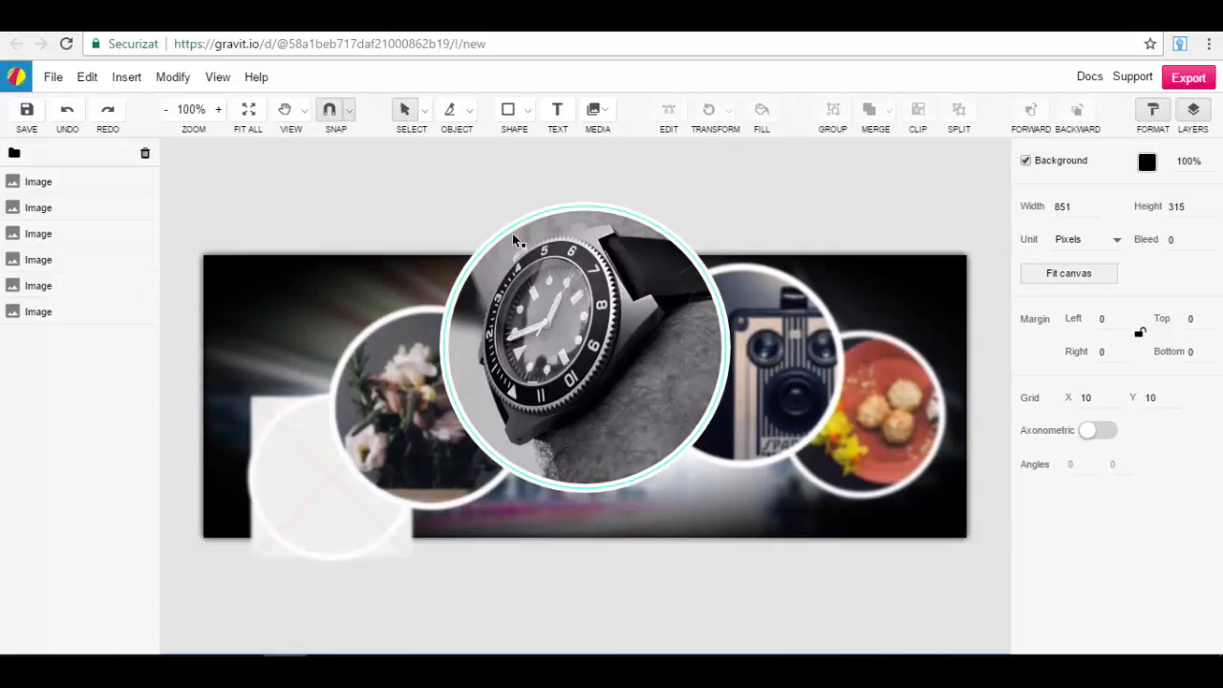
- Insert the piggy bank icon with a light bulb on it from the icon library
{"action": "left_click", "coordinate": [126, 76]}
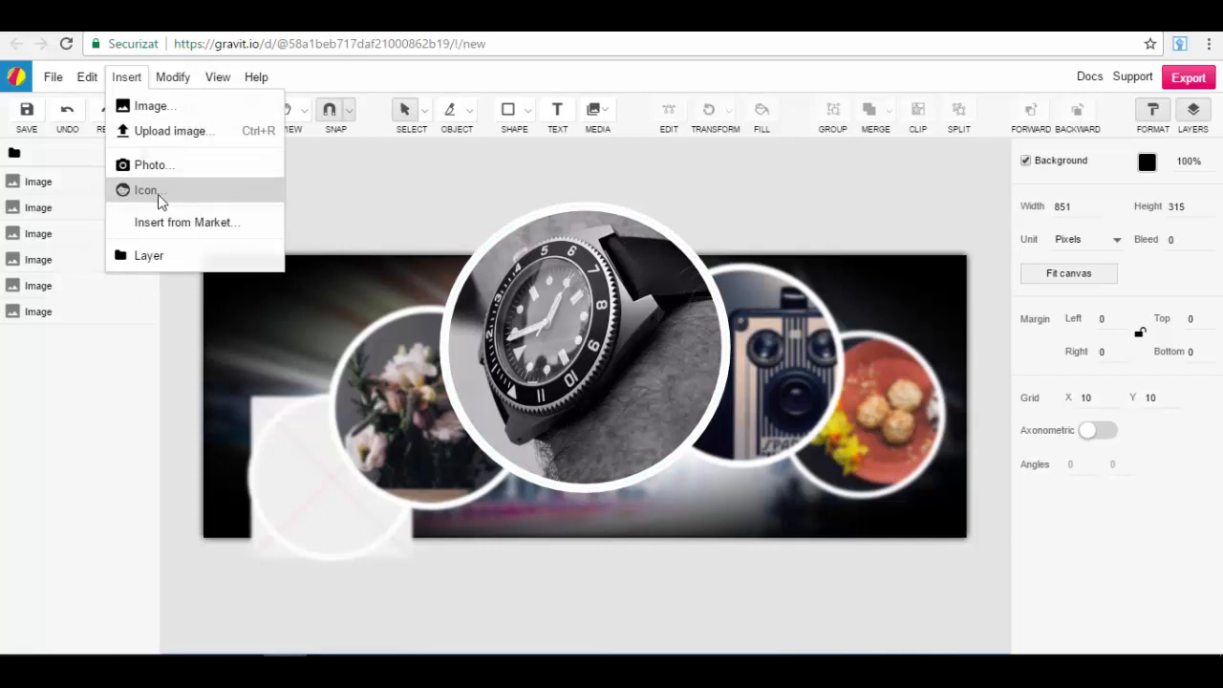
{"action": "left_click", "coordinate": [124, 81]}
{"action": "left_click", "coordinate": [124, 82]}
{"action": "left_click", "coordinate": [148, 189]}
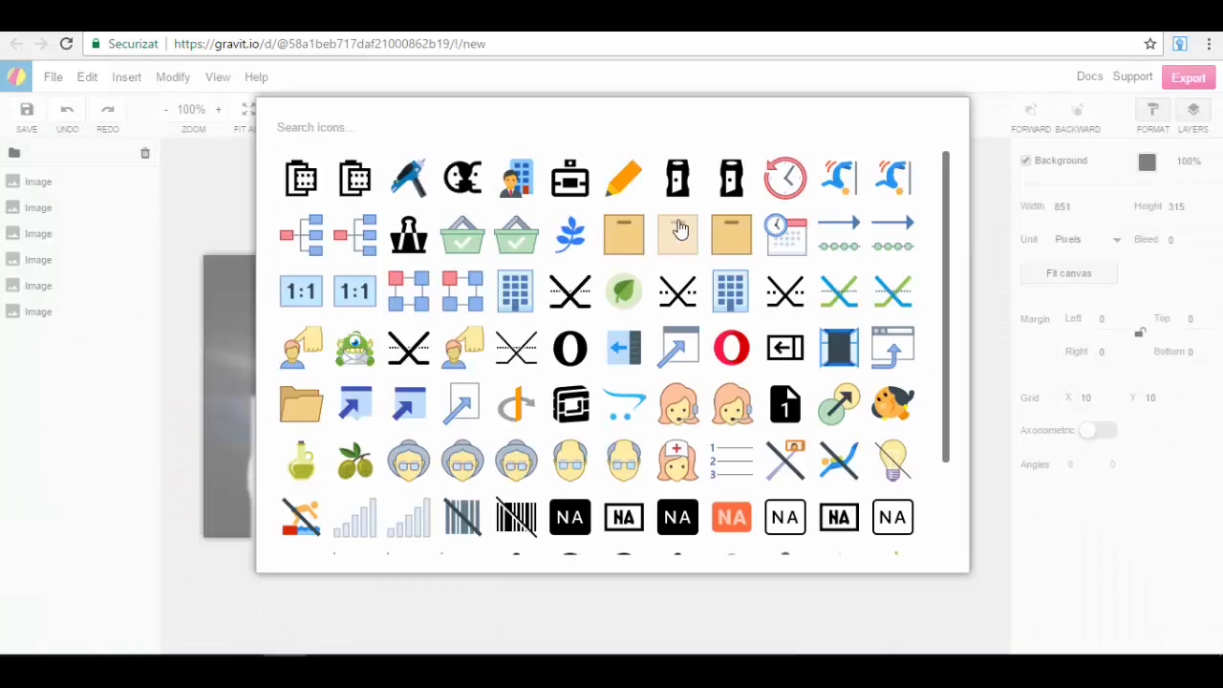
{"action": "scroll", "coordinate": [702, 287], "scroll_direction": "down", "scroll_amount": 2}
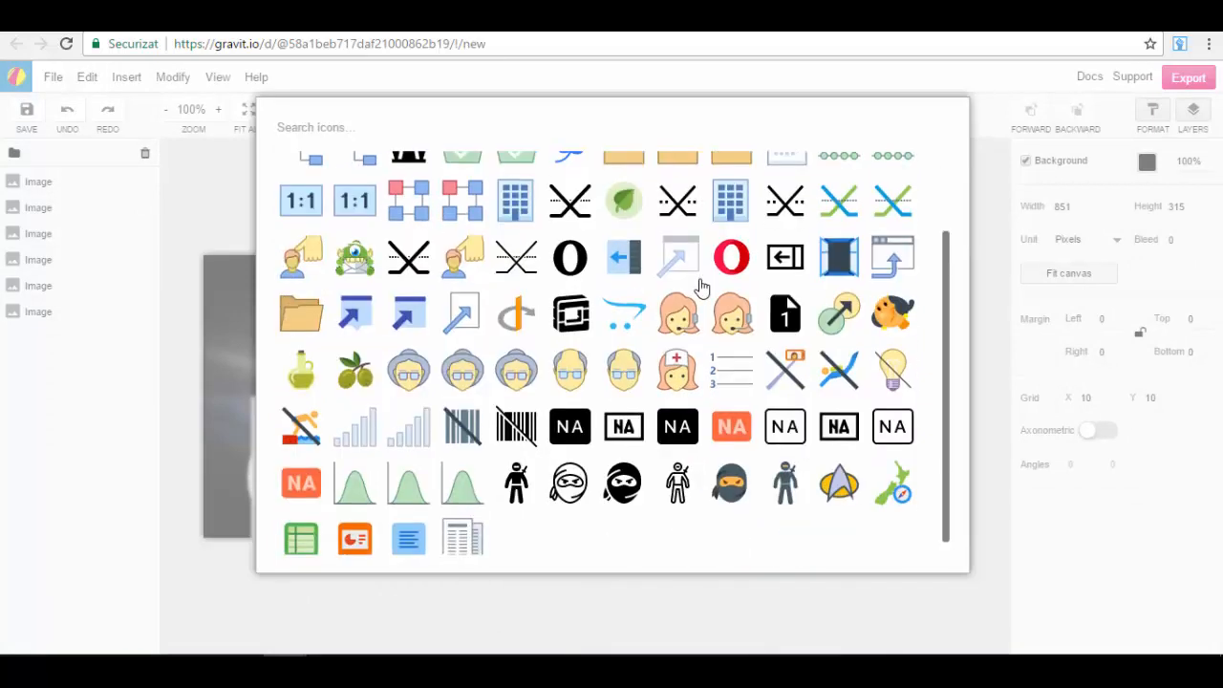
{"action": "scroll", "coordinate": [701, 283], "scroll_direction": "down", "scroll_amount": 5}
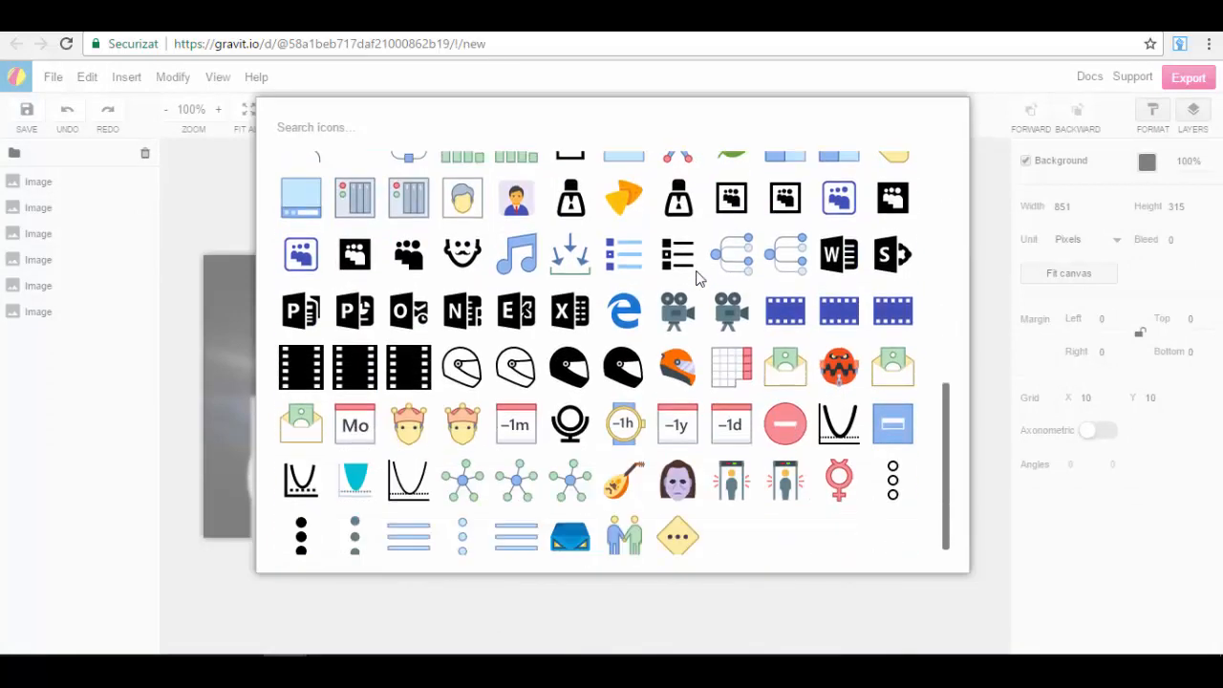
{"action": "scroll", "coordinate": [735, 273], "scroll_direction": "down", "scroll_amount": 3}
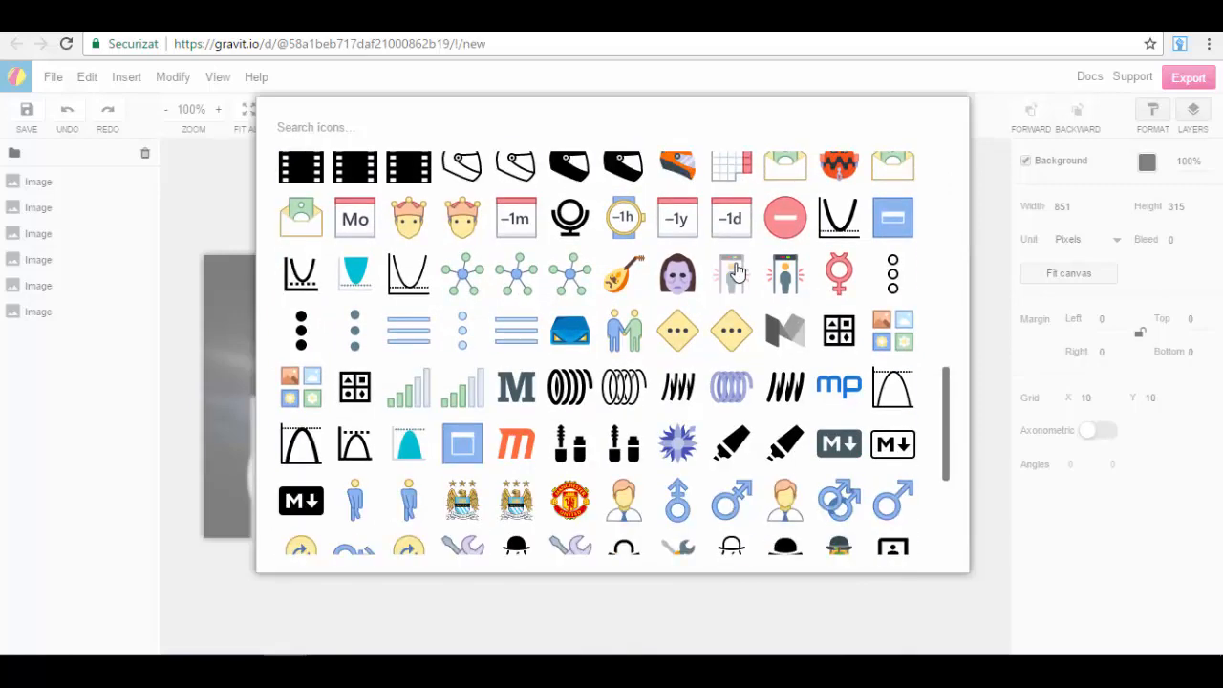
{"action": "scroll", "coordinate": [736, 273], "scroll_direction": "down", "scroll_amount": 4}
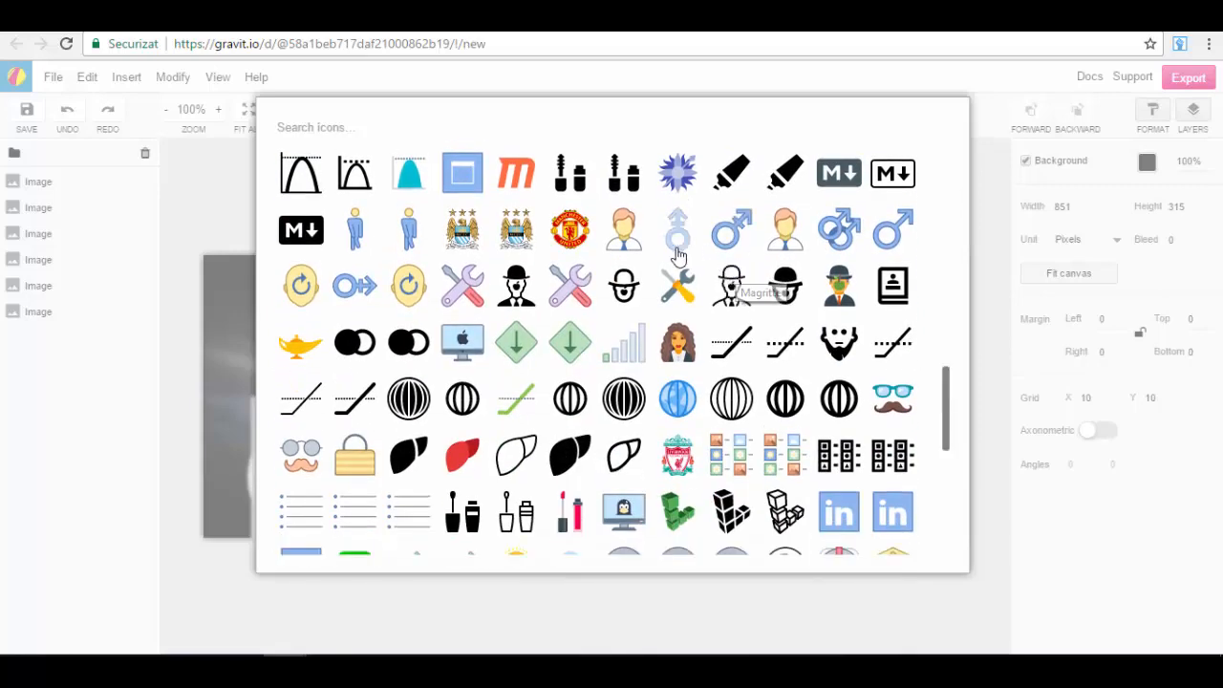
{"action": "scroll", "coordinate": [677, 256], "scroll_direction": "down", "scroll_amount": 7}
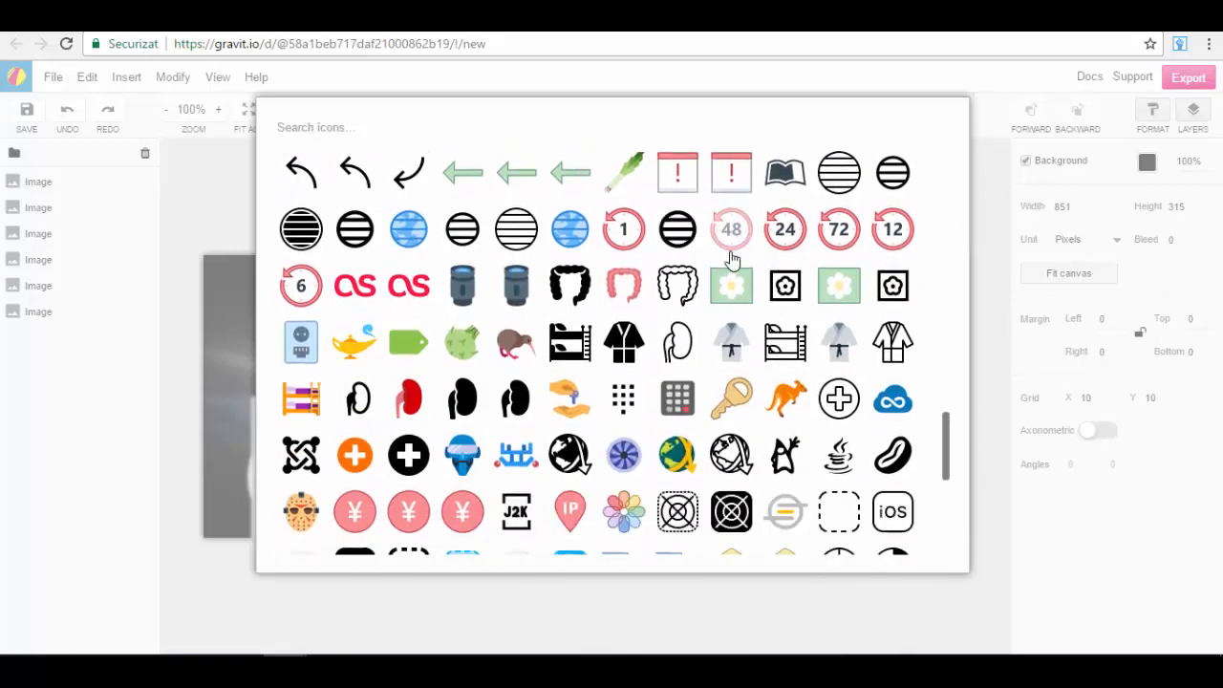
{"action": "scroll", "coordinate": [726, 253], "scroll_direction": "down", "scroll_amount": 5}
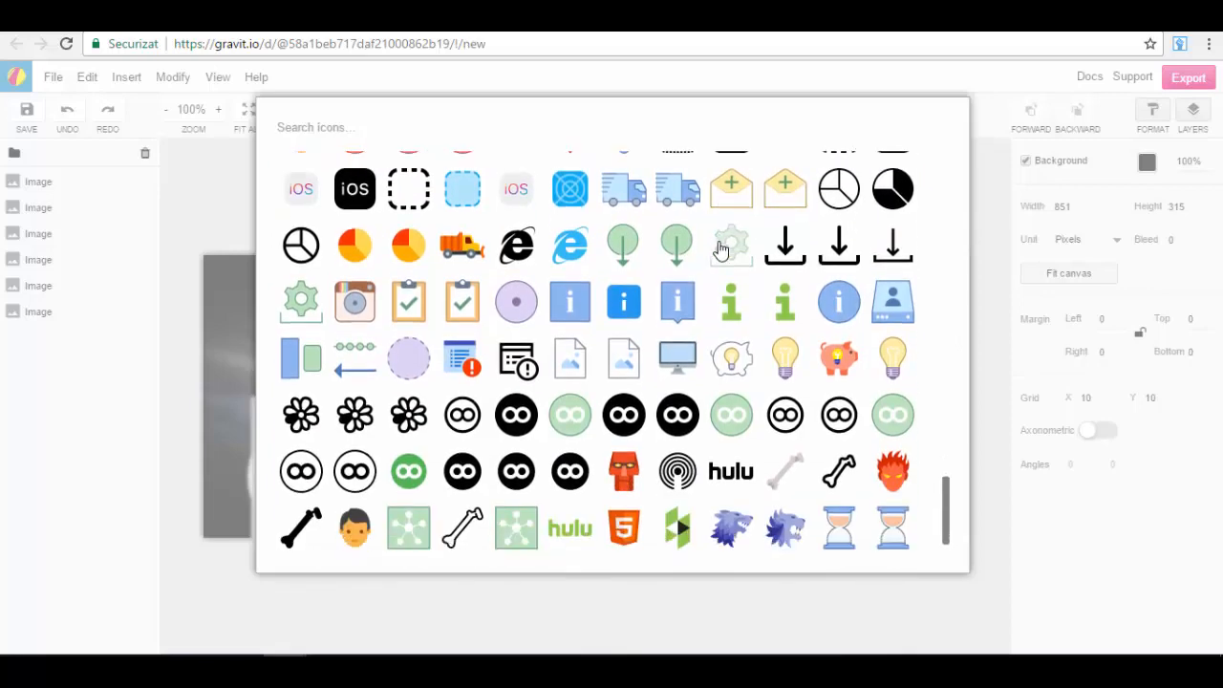
{"action": "scroll", "coordinate": [721, 249], "scroll_direction": "down", "scroll_amount": 1}
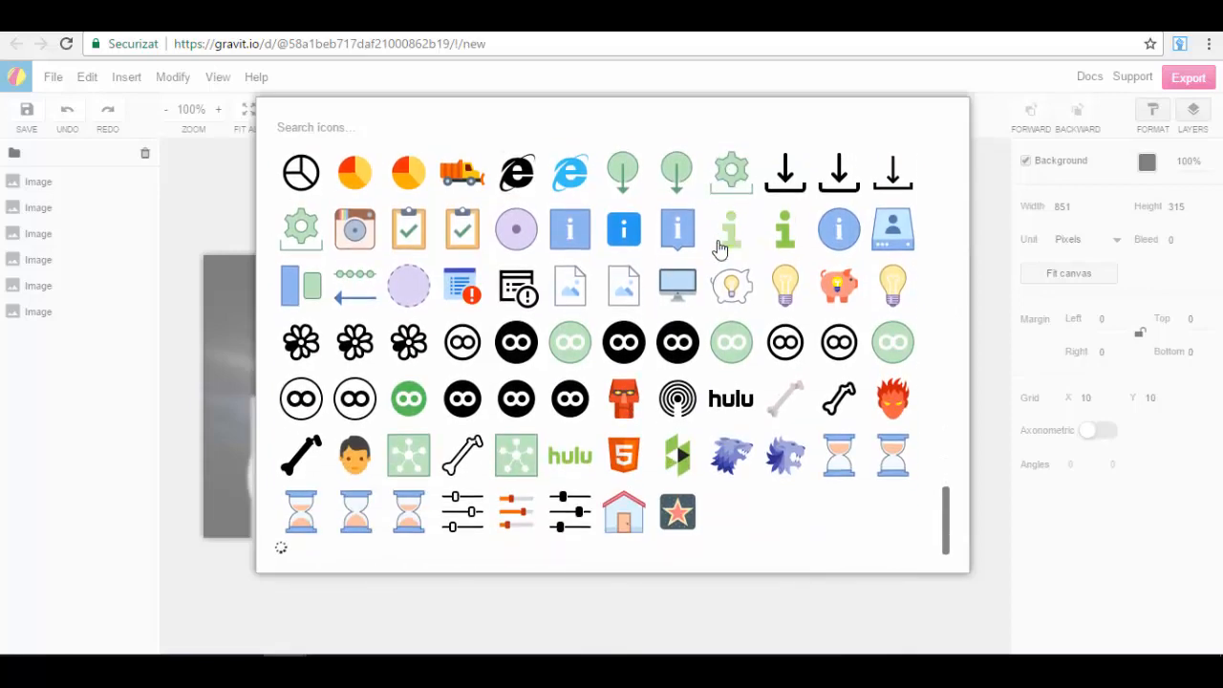
{"action": "left_click", "coordinate": [856, 291]}
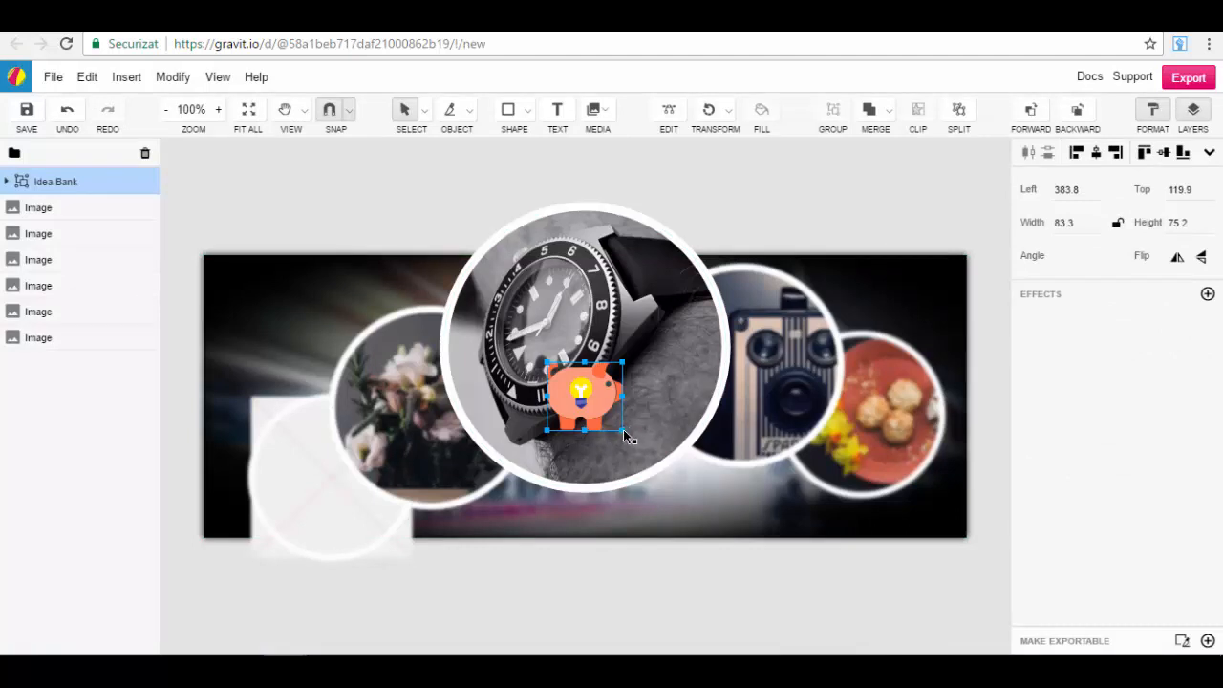
- Enlarge the piggy bank icon to about 239 by 213 pixels near the cover's upper-left corner, and delete it
{"action": "left_click_drag", "start_coordinate": [623, 429], "coordinate": [681, 487]}
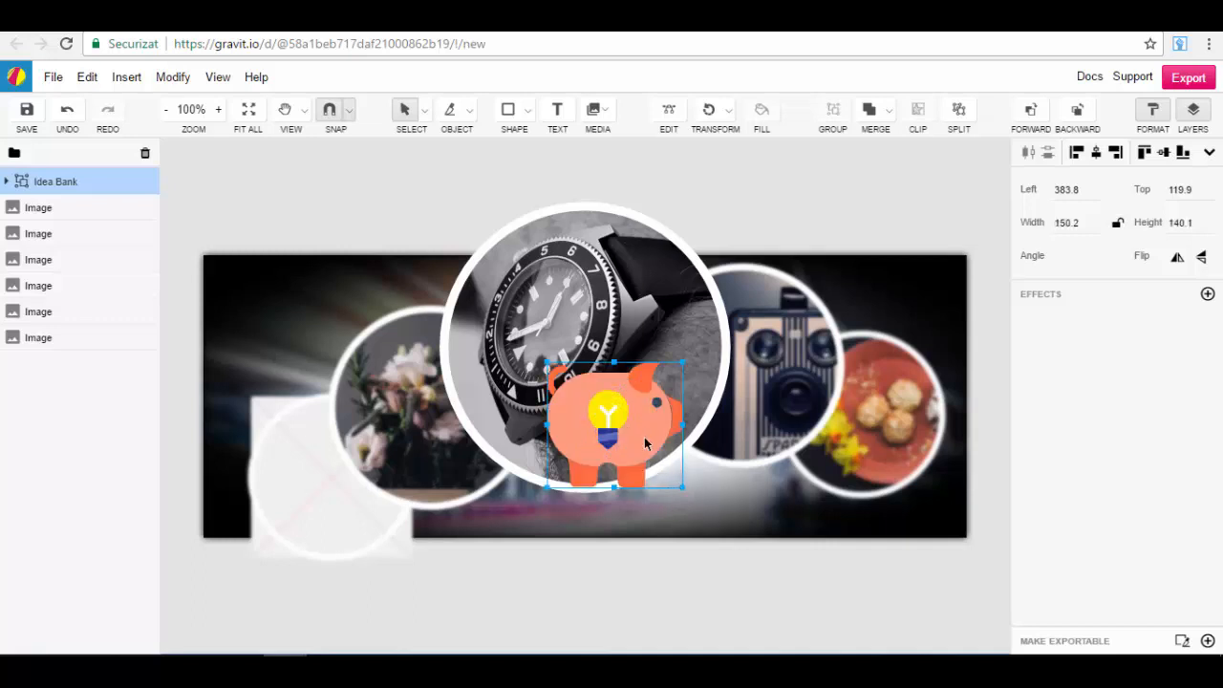
{"action": "left_click_drag", "start_coordinate": [552, 368], "coordinate": [480, 322]}
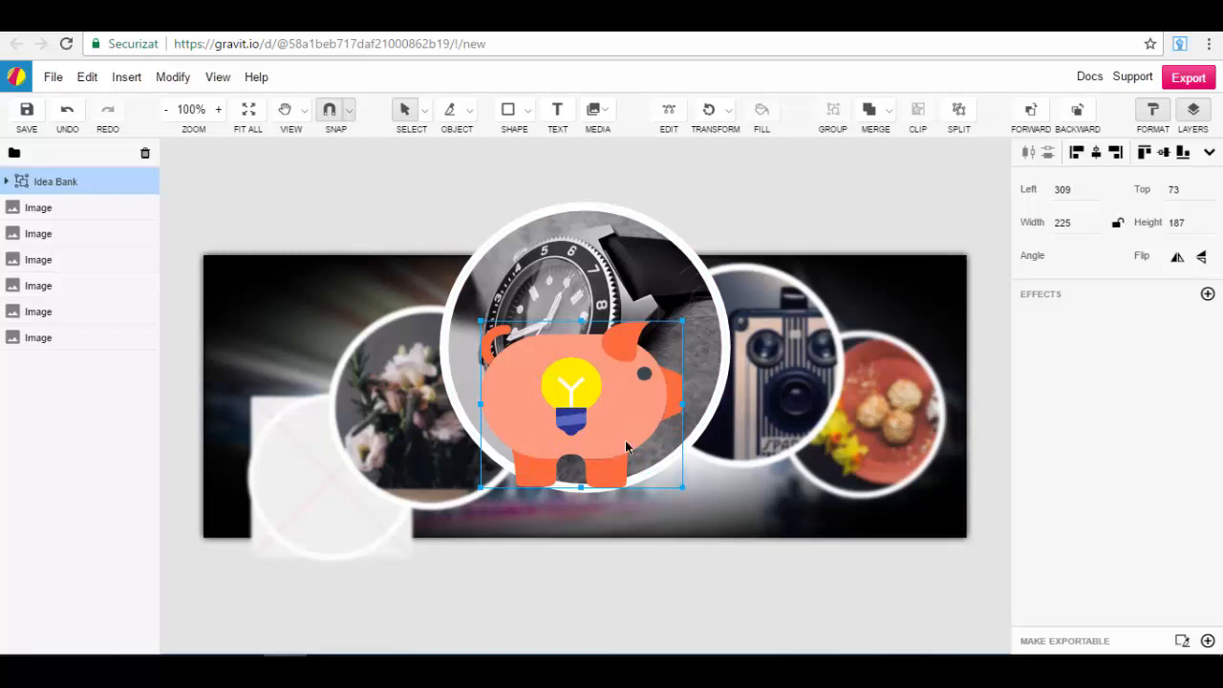
{"action": "left_click_drag", "start_coordinate": [626, 446], "coordinate": [353, 364]}
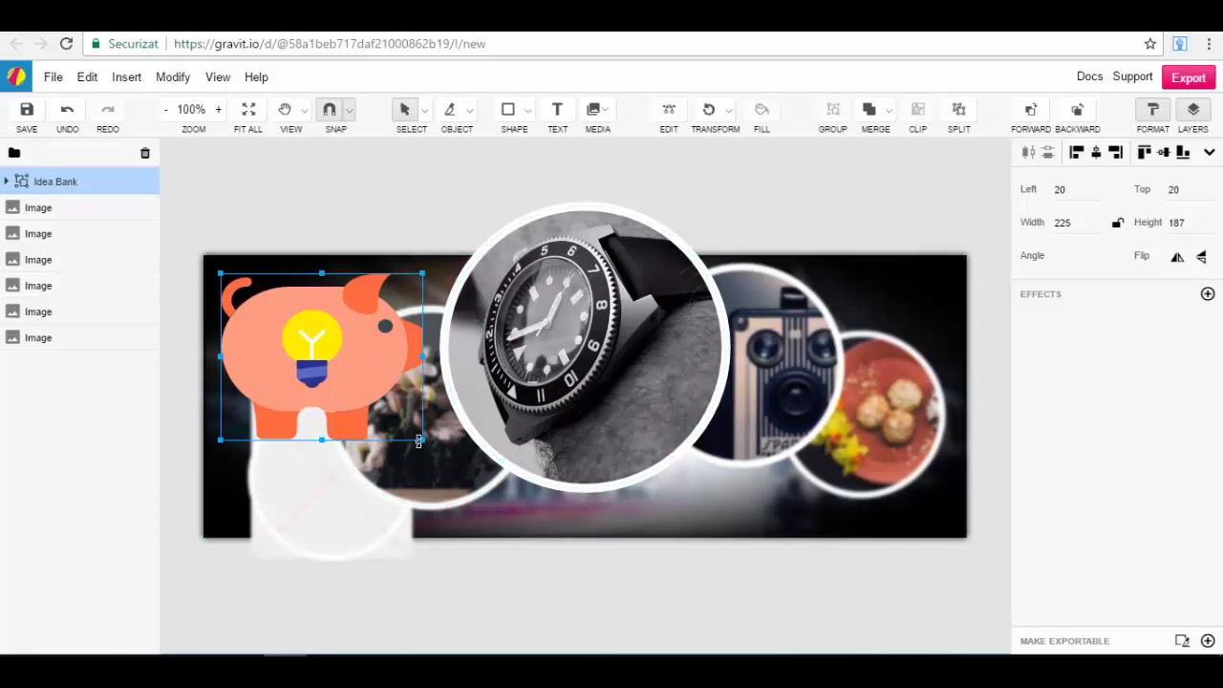
{"action": "left_click_drag", "start_coordinate": [423, 440], "coordinate": [436, 468]}
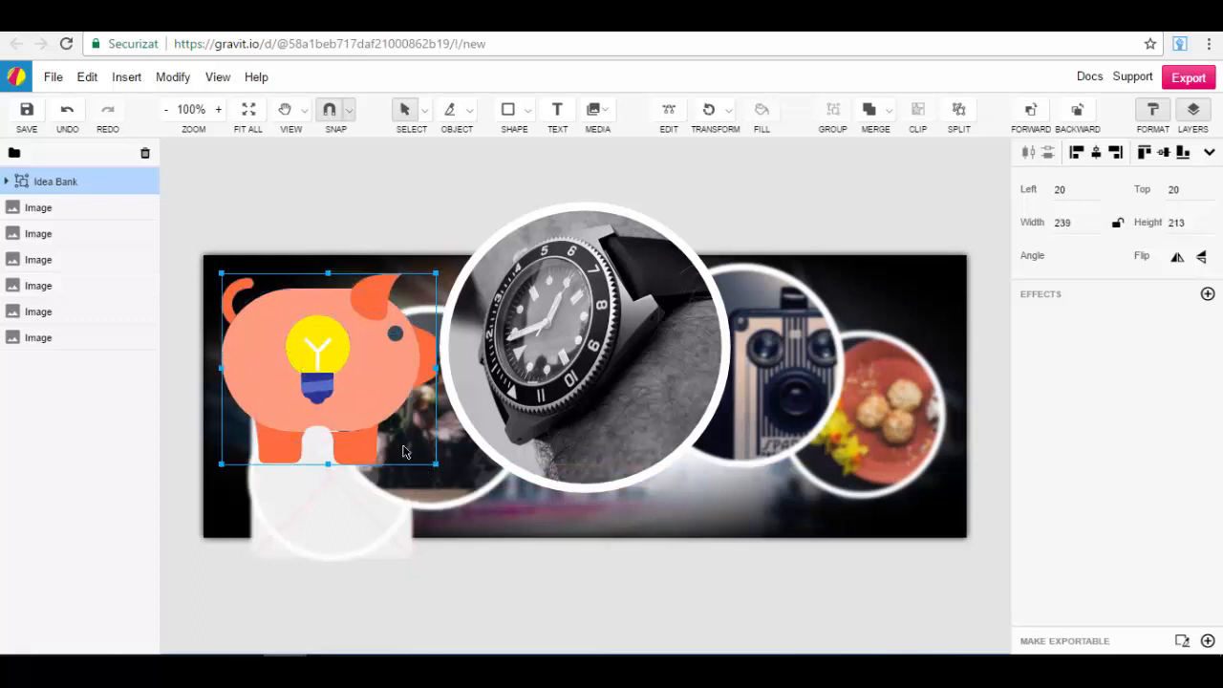
{"action": "left_click_drag", "start_coordinate": [352, 361], "coordinate": [346, 361]}
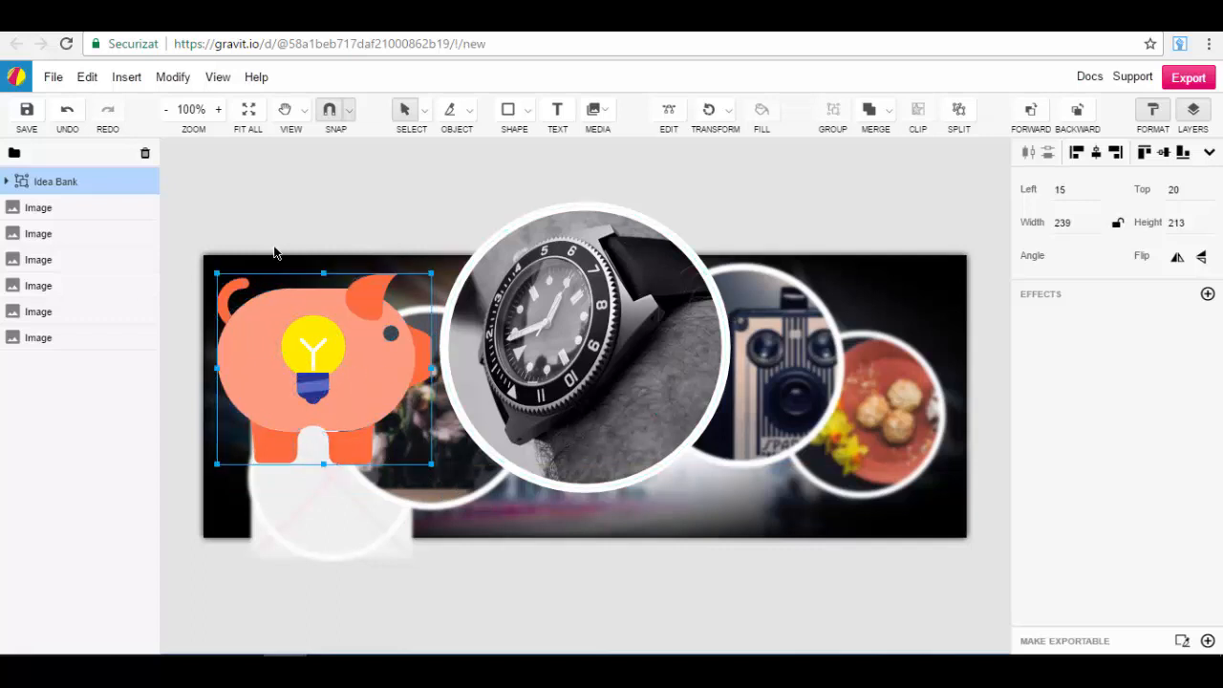
{"action": "key", "text": "Delete"}
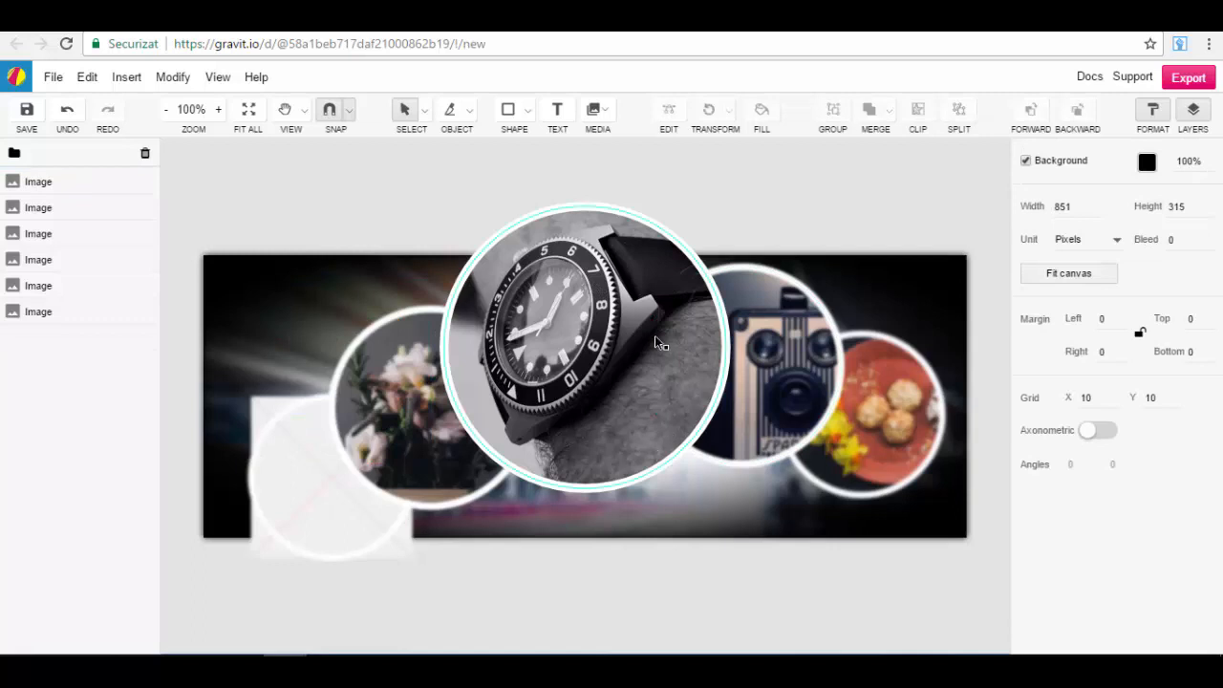
- Open the image replacement library for the watch image and close it without choosing a replacement
{"action": "left_click", "coordinate": [566, 306]}
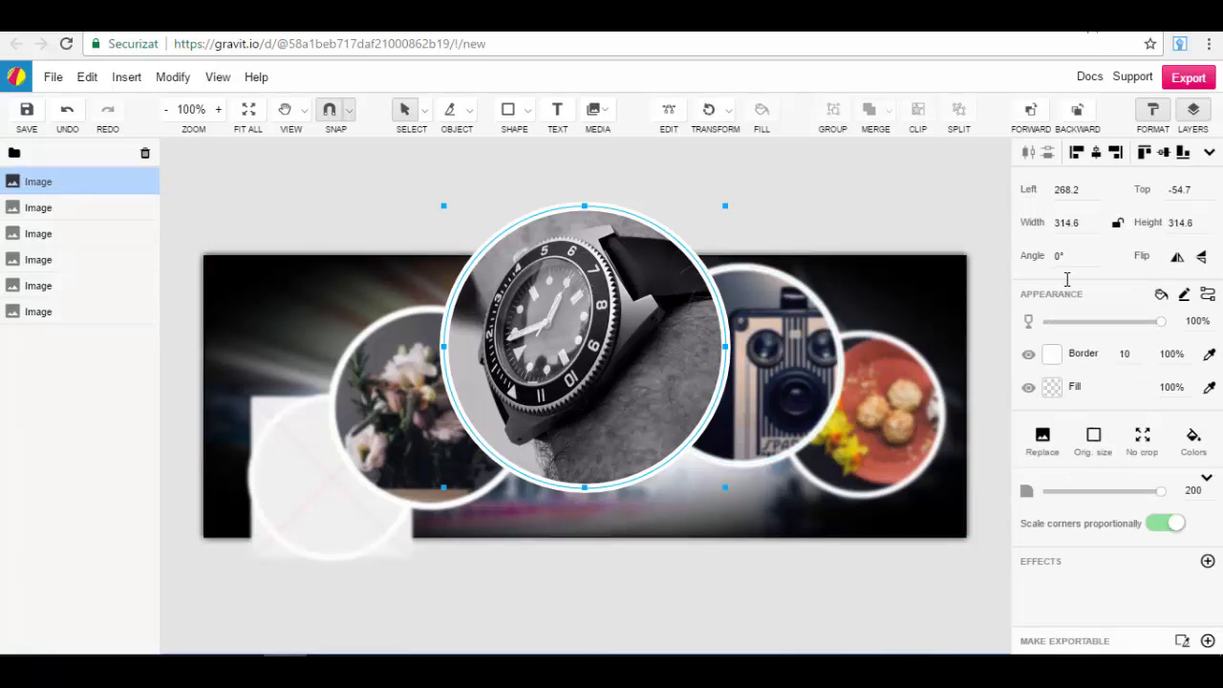
{"action": "left_click", "coordinate": [1044, 440]}
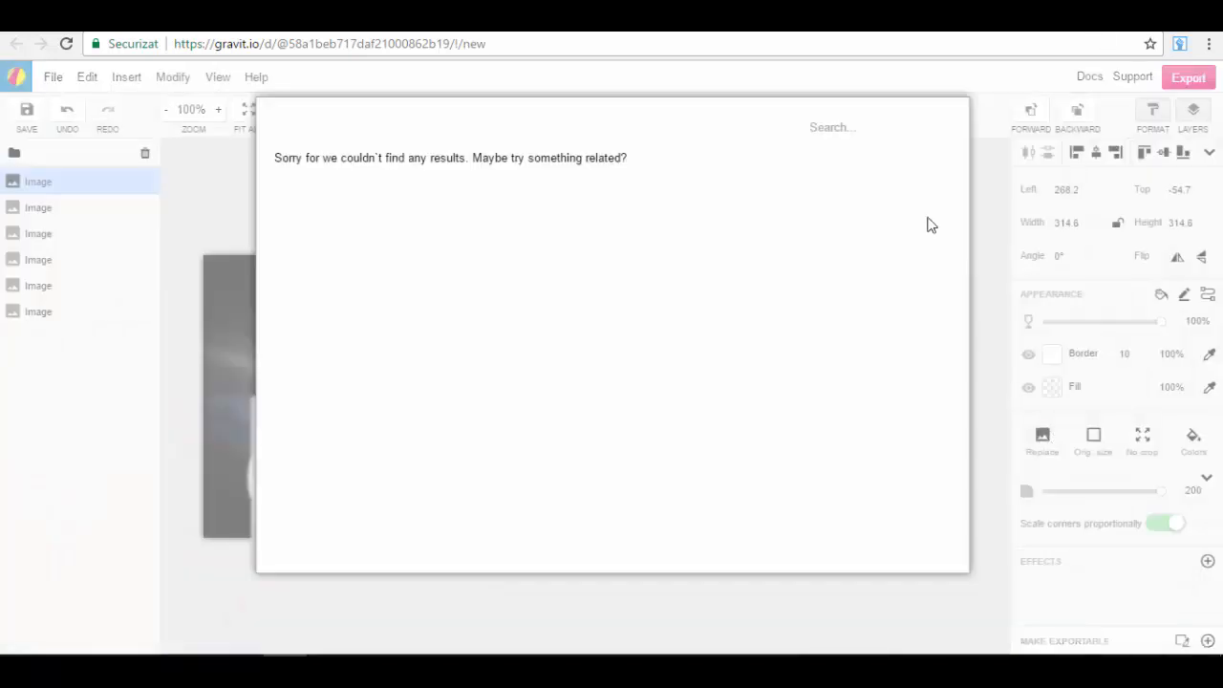
{"action": "left_click", "coordinate": [829, 130]}
{"action": "left_click", "coordinate": [1026, 361]}
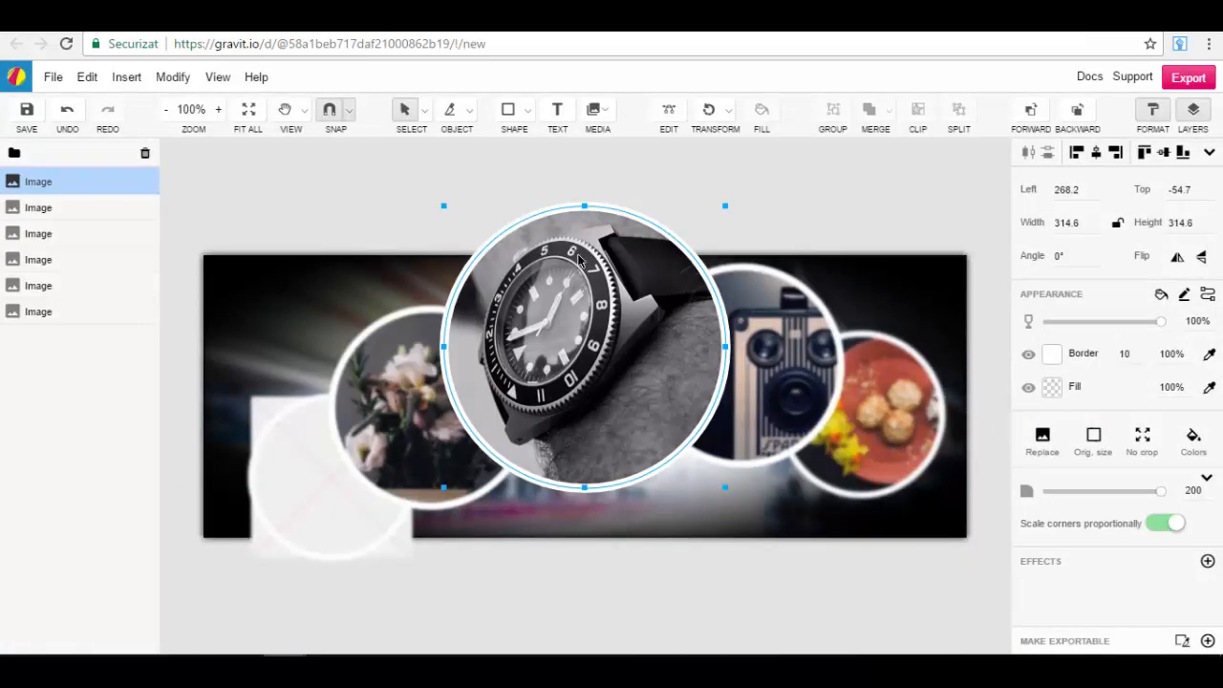
- Rotate the watch image to an angle of -2°
{"action": "scroll", "coordinate": [577, 320], "scroll_direction": "down", "scroll_amount": 2}
{"action": "scroll", "coordinate": [608, 315], "scroll_direction": "up", "scroll_amount": 1}
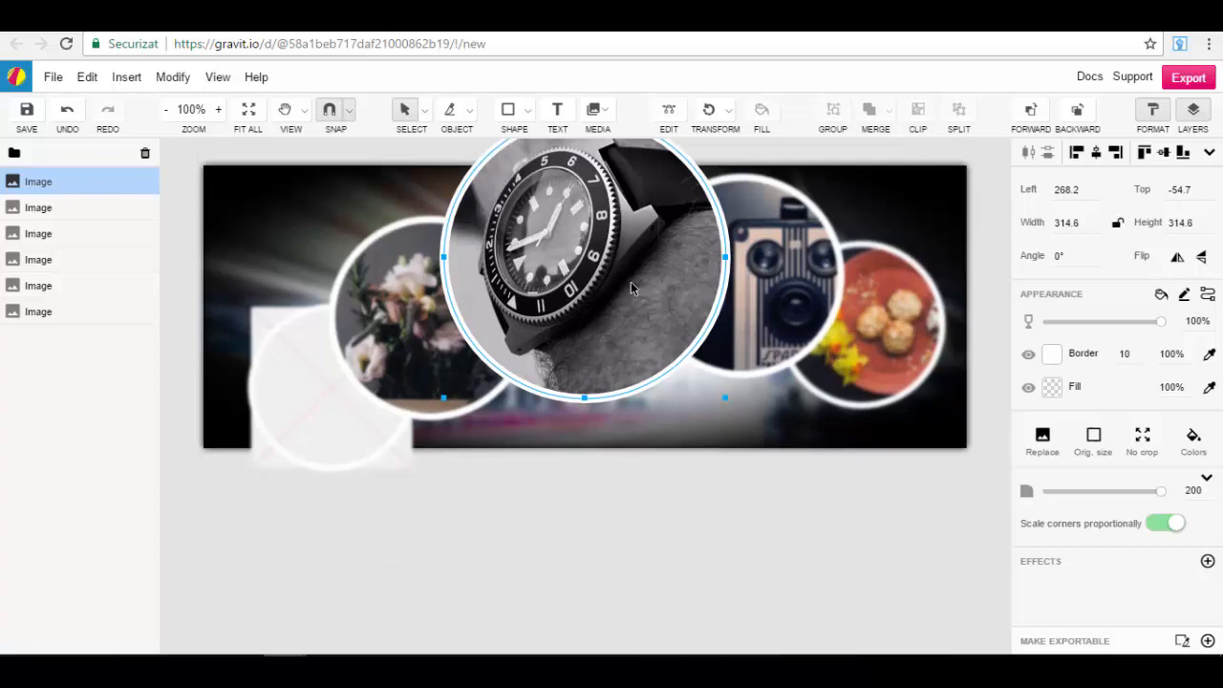
{"action": "left_click", "coordinate": [1153, 111]}
{"action": "left_click", "coordinate": [1154, 112]}
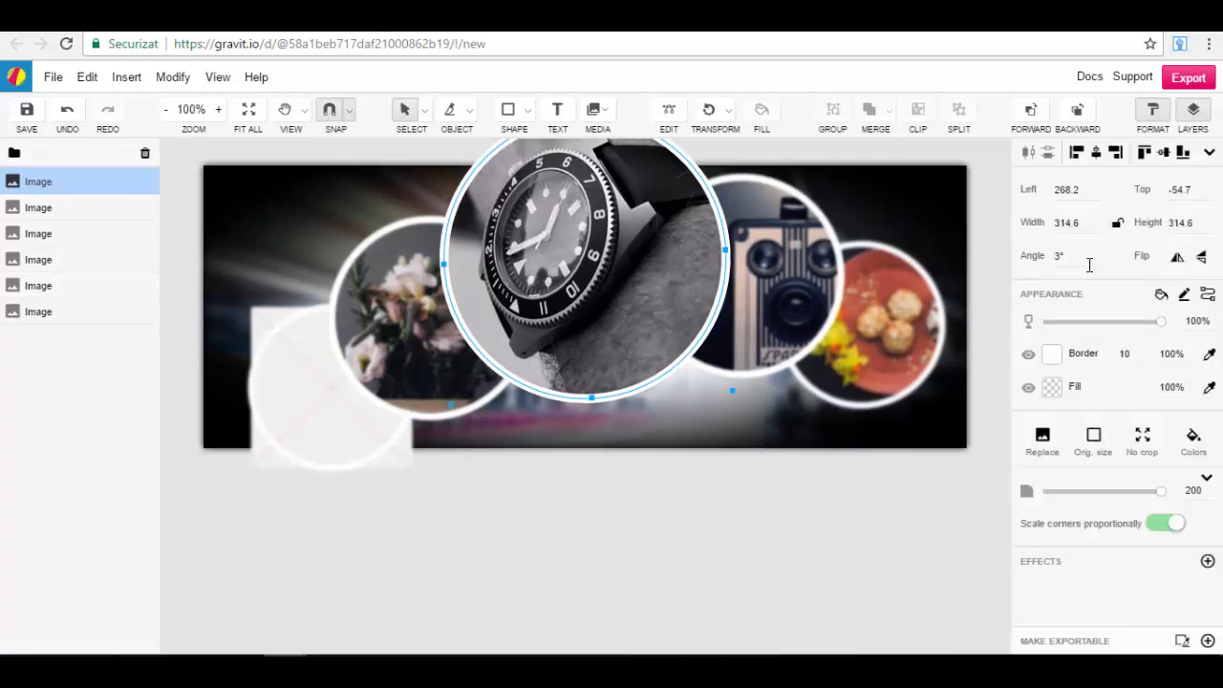
{"action": "scroll", "coordinate": [1088, 267], "scroll_direction": "down", "scroll_amount": 2}
{"action": "scroll", "coordinate": [707, 304], "scroll_direction": "up", "scroll_amount": 3}
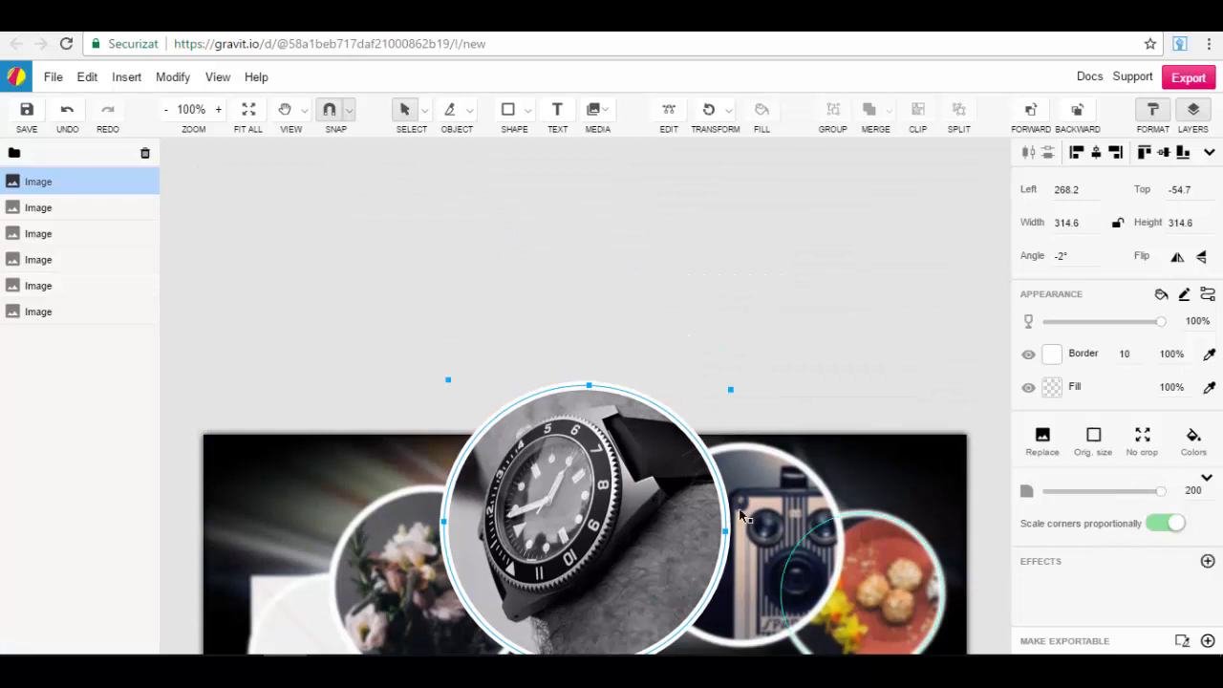
- Try a solid grey #A2A2A2 fill on the watch image, and undo the fill change
{"action": "left_click", "coordinate": [874, 357]}
{"action": "left_click", "coordinate": [669, 461]}
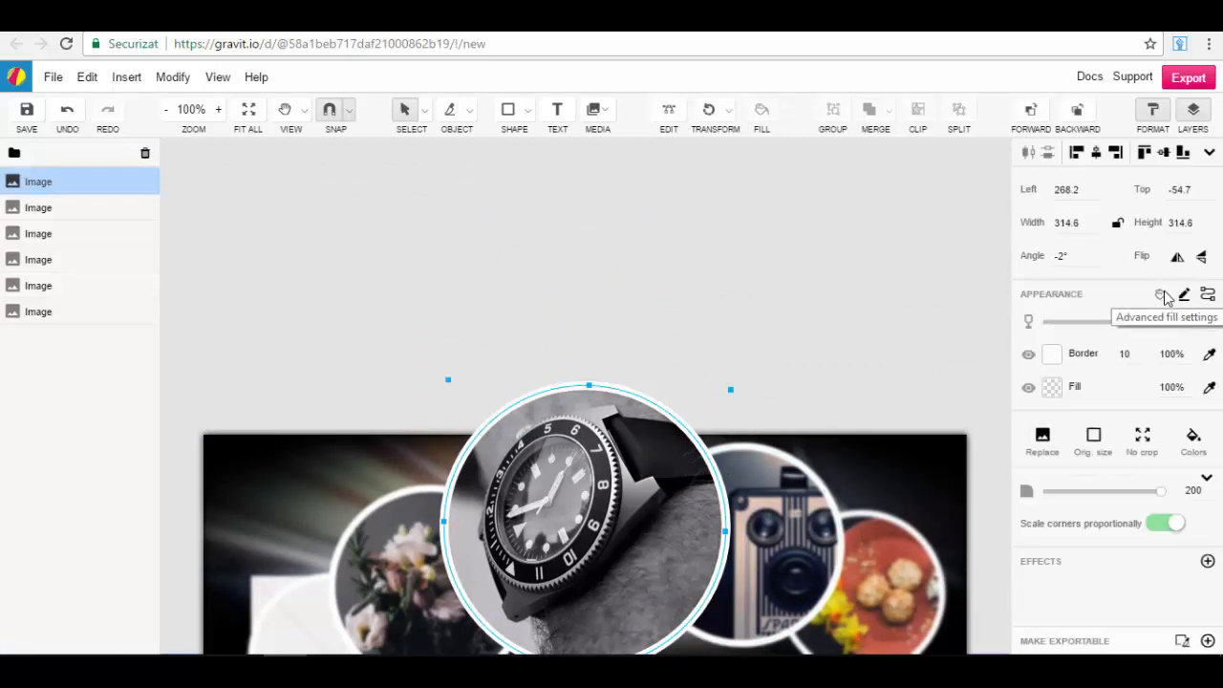
{"action": "left_click", "coordinate": [1055, 390]}
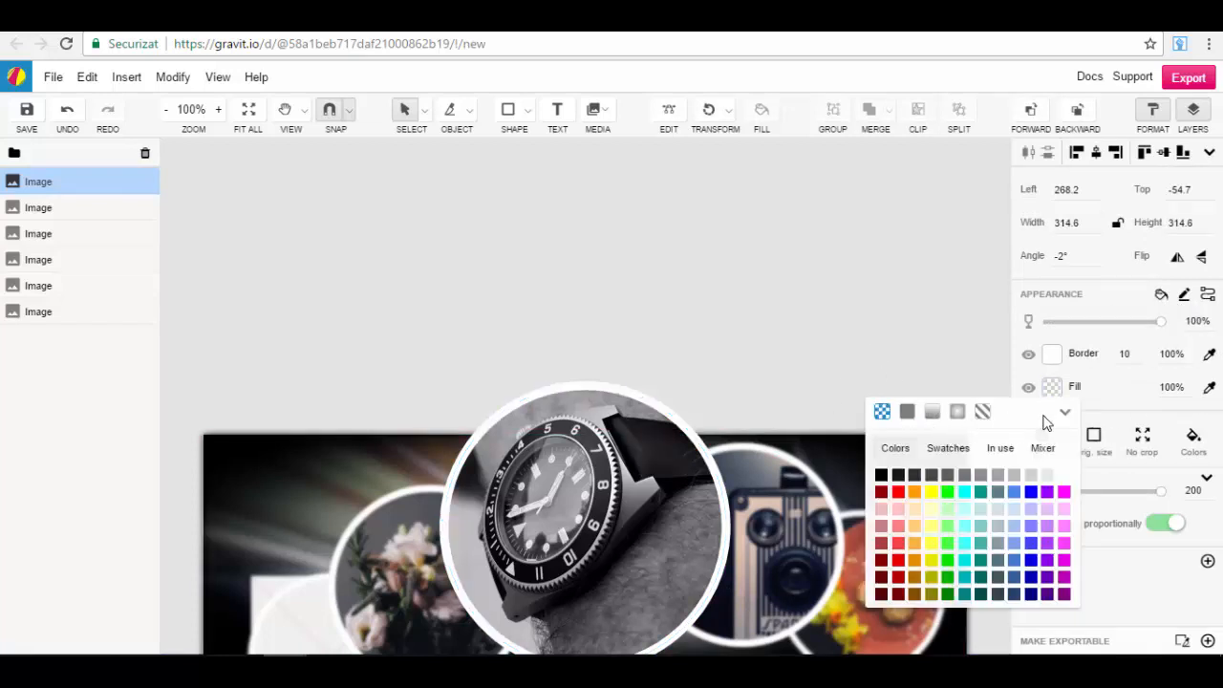
{"action": "left_click", "coordinate": [997, 475]}
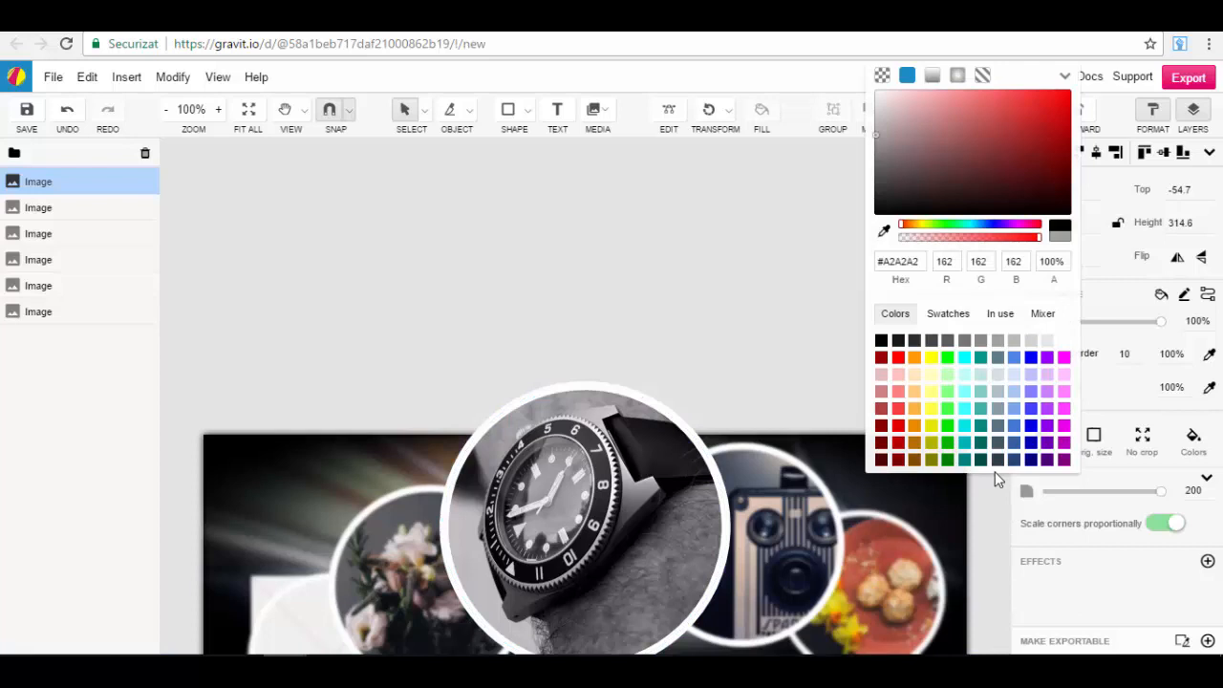
{"action": "left_click", "coordinate": [946, 316]}
{"action": "left_click", "coordinate": [772, 349]}
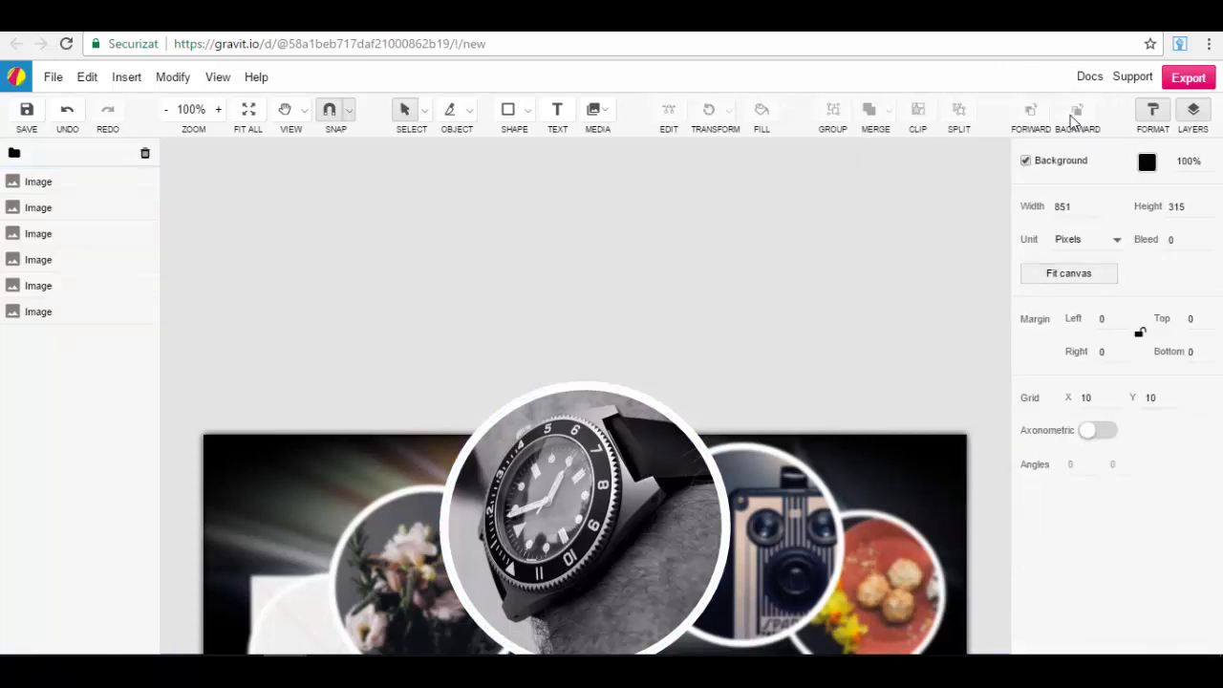
{"action": "left_click", "coordinate": [67, 111]}
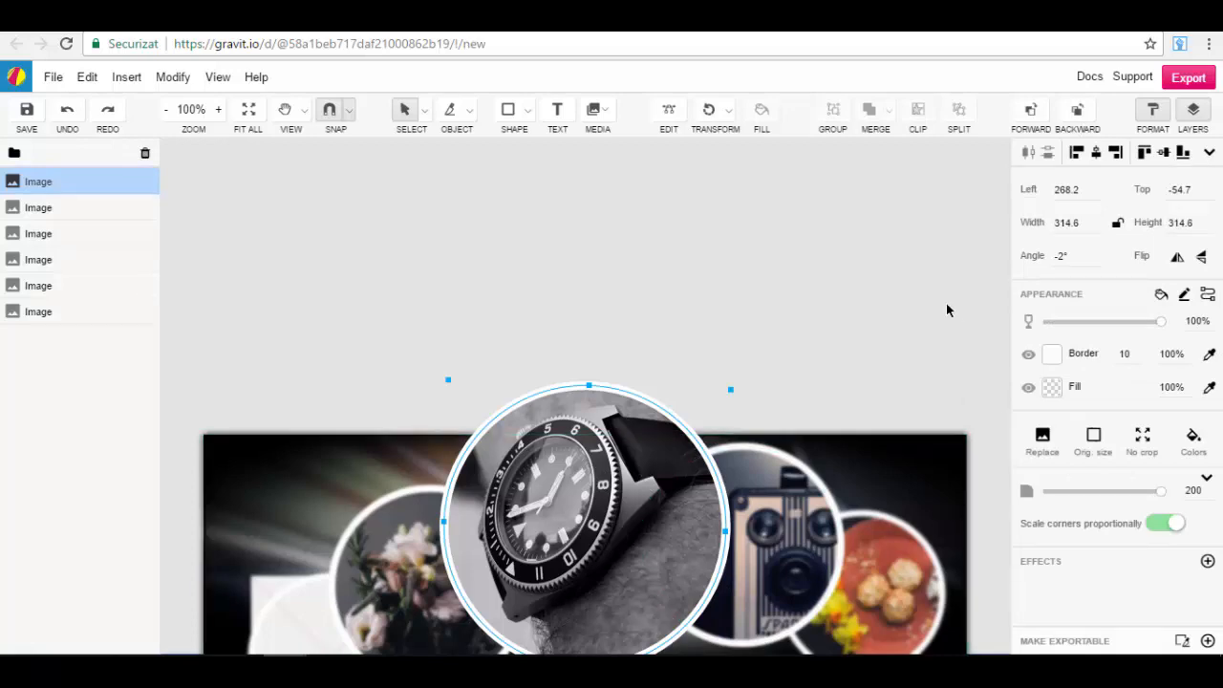
- Align the watch image to the left edge of the cover canvas
{"action": "scroll", "coordinate": [855, 345], "scroll_direction": "up", "scroll_amount": 1}
{"action": "scroll", "coordinate": [855, 345], "scroll_direction": "down", "scroll_amount": 3}
{"action": "scroll", "coordinate": [842, 348], "scroll_direction": "down", "scroll_amount": 3}
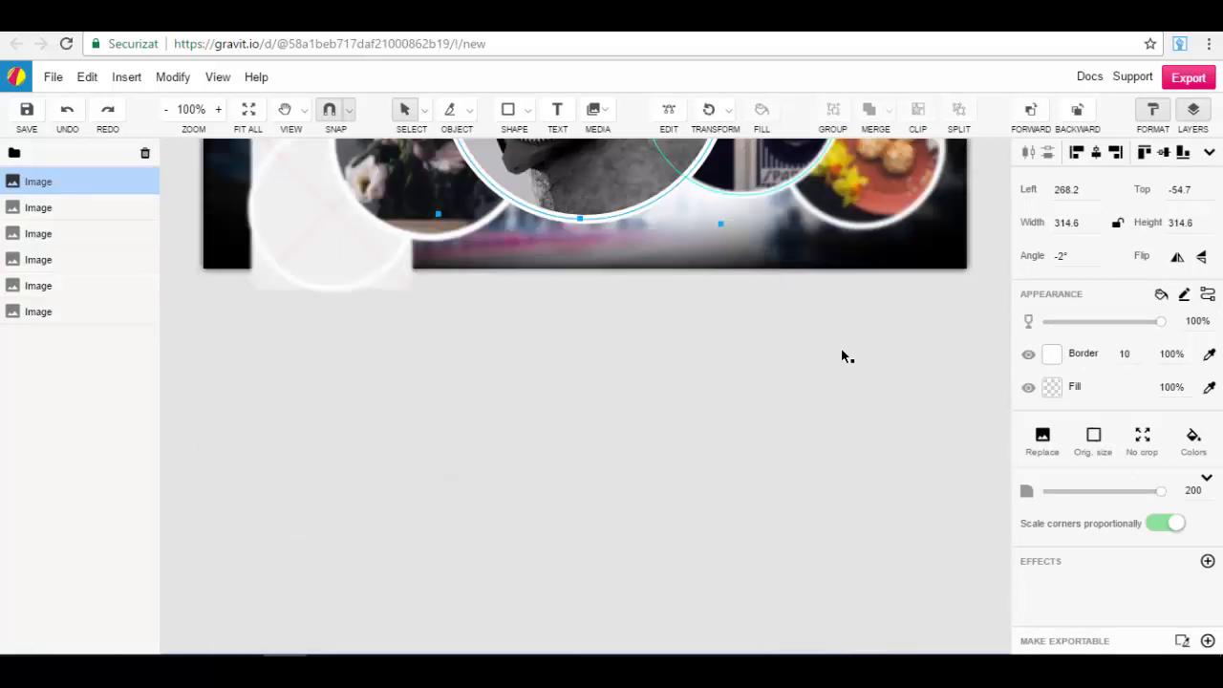
{"action": "scroll", "coordinate": [841, 348], "scroll_direction": "up", "scroll_amount": 2}
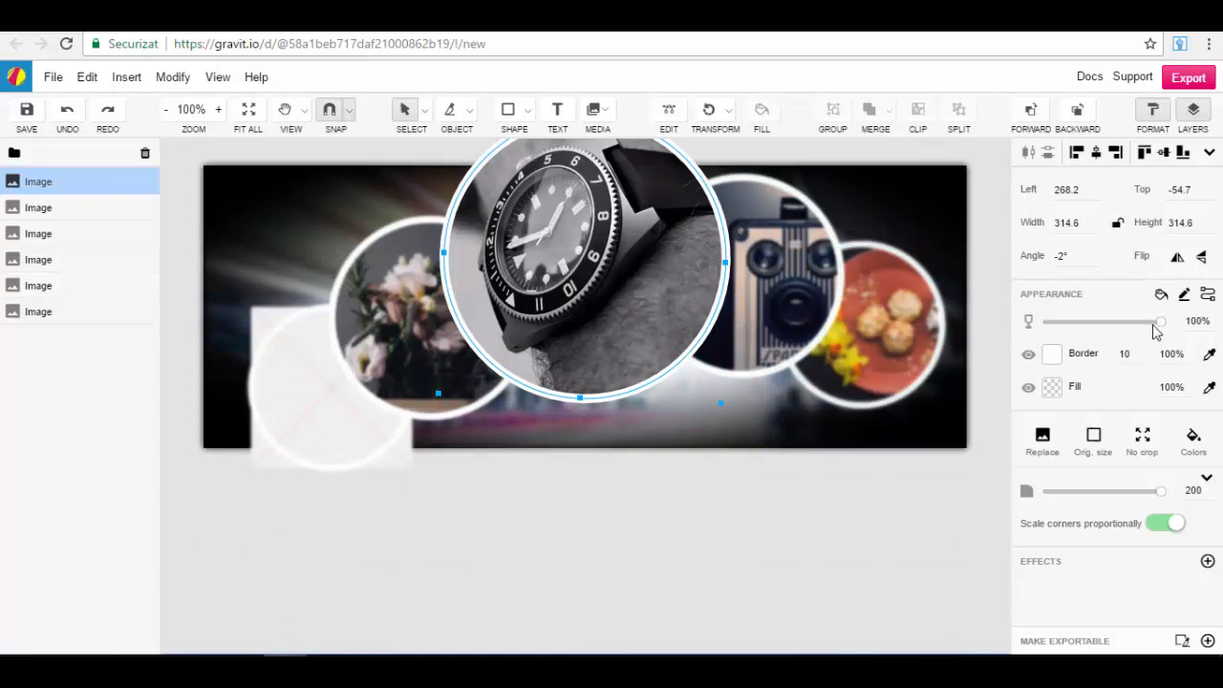
{"action": "mouse_move", "coordinate": [1163, 326]}
{"action": "left_mouse_down"}
{"action": "mouse_move", "coordinate": [1092, 330]}
{"action": "mouse_move", "coordinate": [1173, 332]}
{"action": "left_mouse_up"}
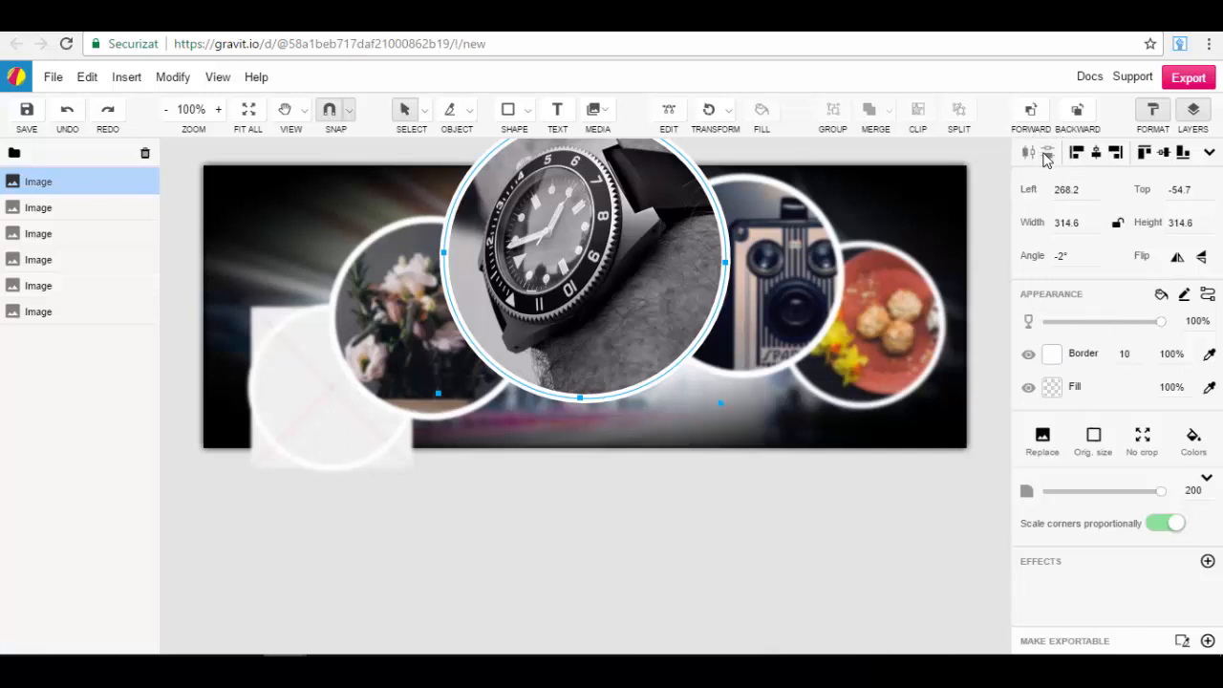
{"action": "left_click", "coordinate": [1077, 155]}
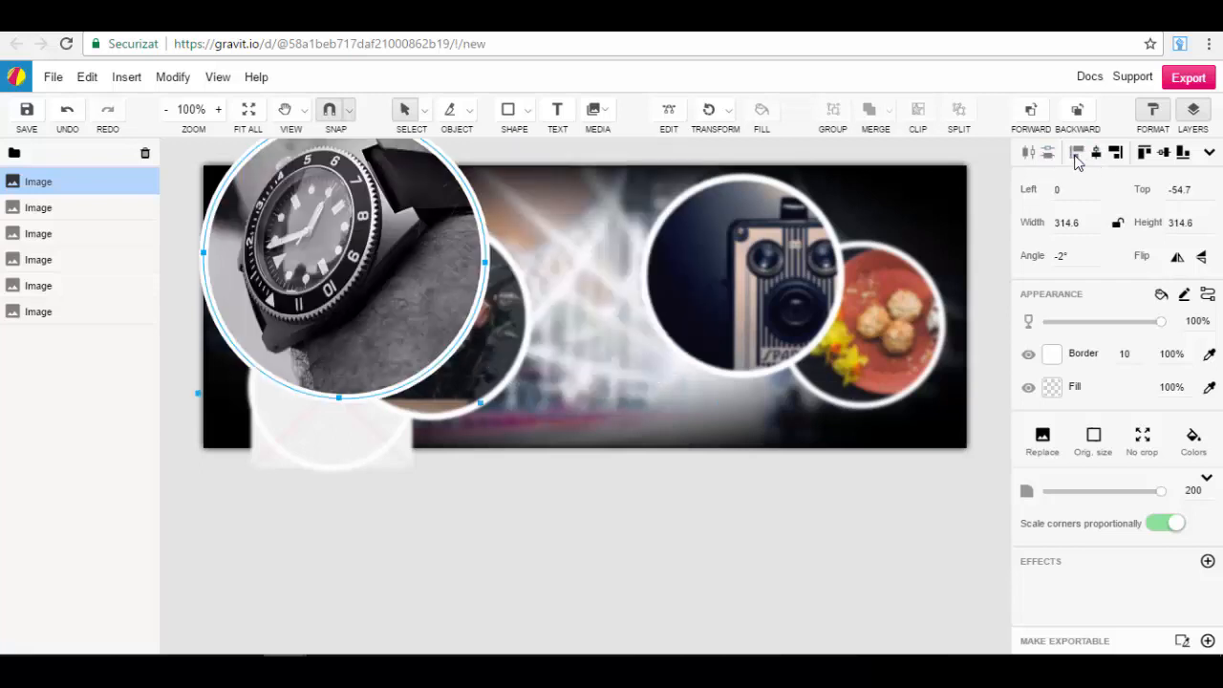
- Try the remaining edge alignments on the watch image, leaving it centred horizontally and aligned to the top of the cover canvas
{"action": "left_click", "coordinate": [1115, 155]}
{"action": "left_click", "coordinate": [1095, 155]}
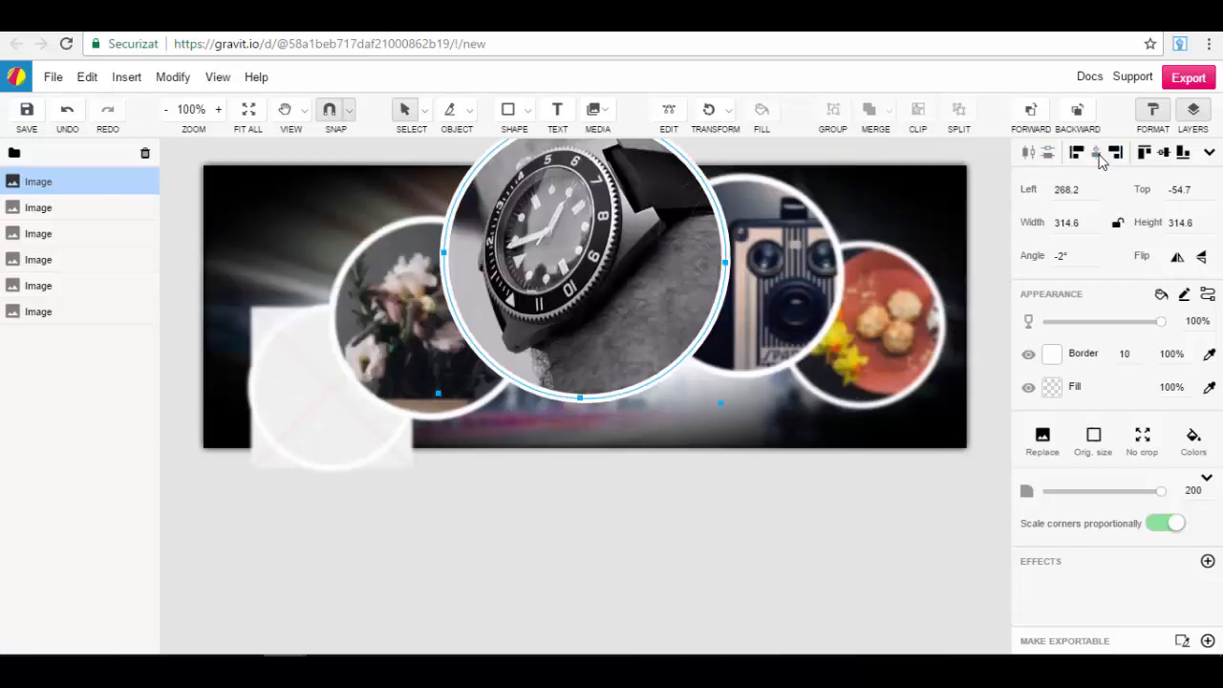
{"action": "left_click", "coordinate": [1144, 154]}
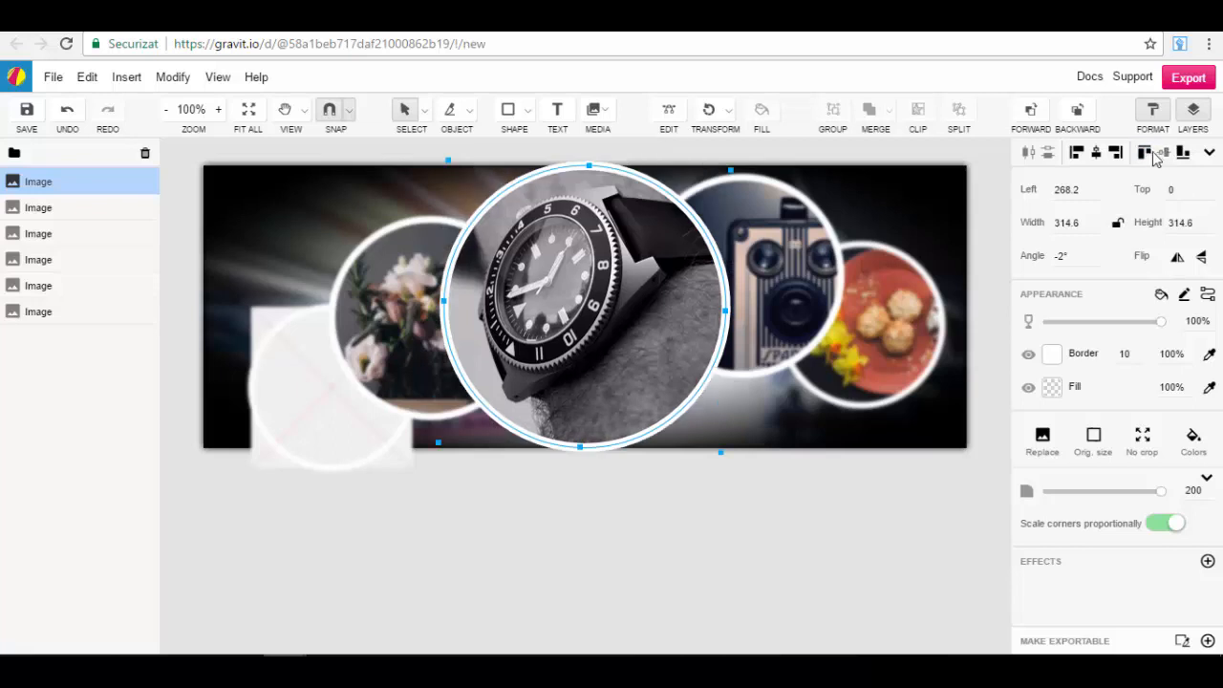
{"action": "left_click", "coordinate": [1184, 155]}
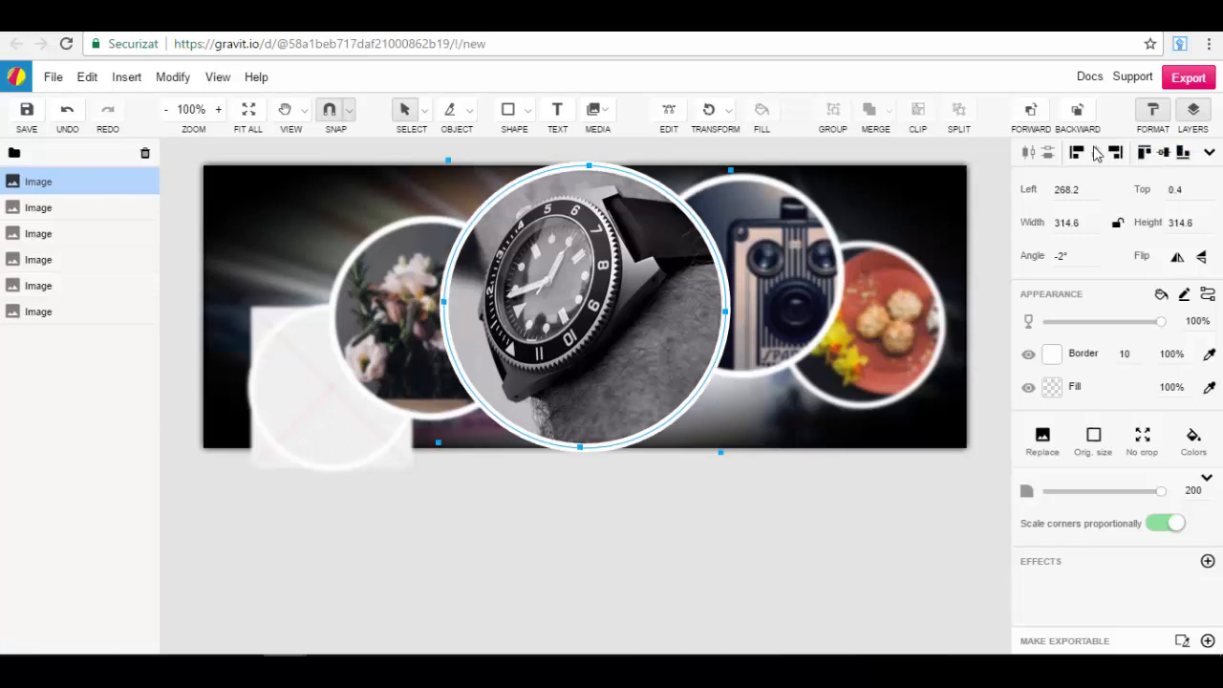
{"action": "left_click", "coordinate": [1147, 155]}
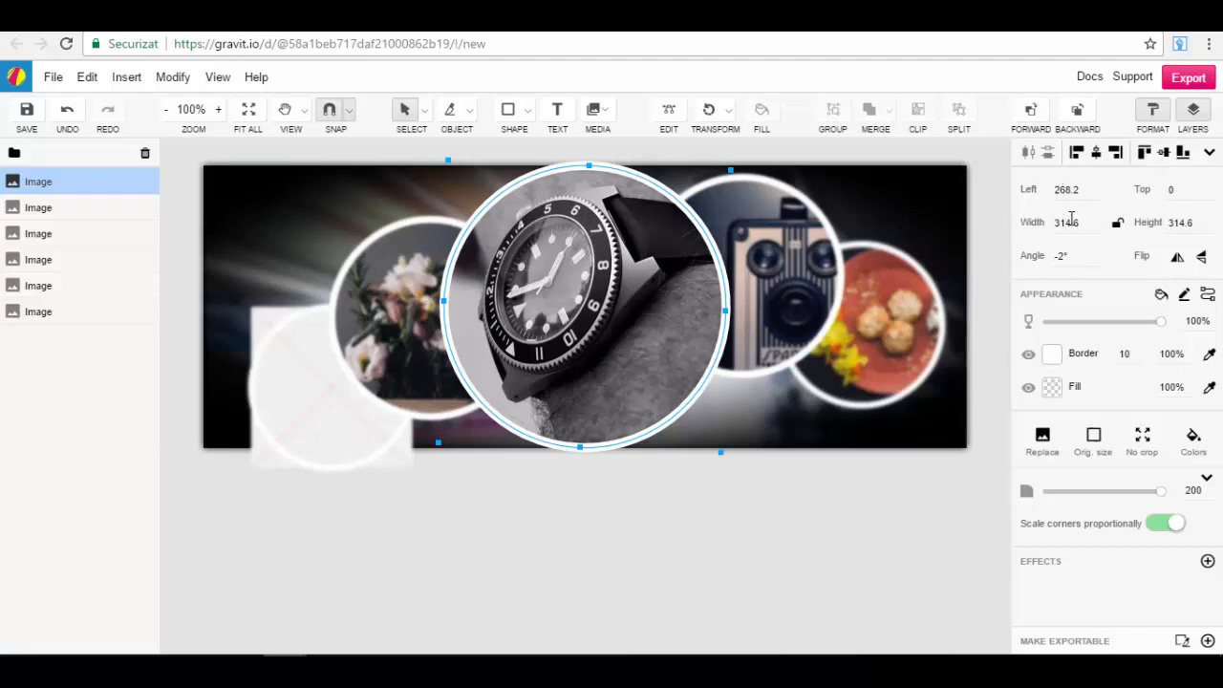
- Try the horizontal flip, vertical flip and opacity settings on the watch image, restoring each one
{"action": "left_click", "coordinate": [1177, 260]}
{"action": "left_click", "coordinate": [1177, 260]}
{"action": "left_click", "coordinate": [1204, 258]}
{"action": "left_click", "coordinate": [1203, 258]}
{"action": "left_click_drag", "start_coordinate": [1164, 328], "coordinate": [1189, 324]}
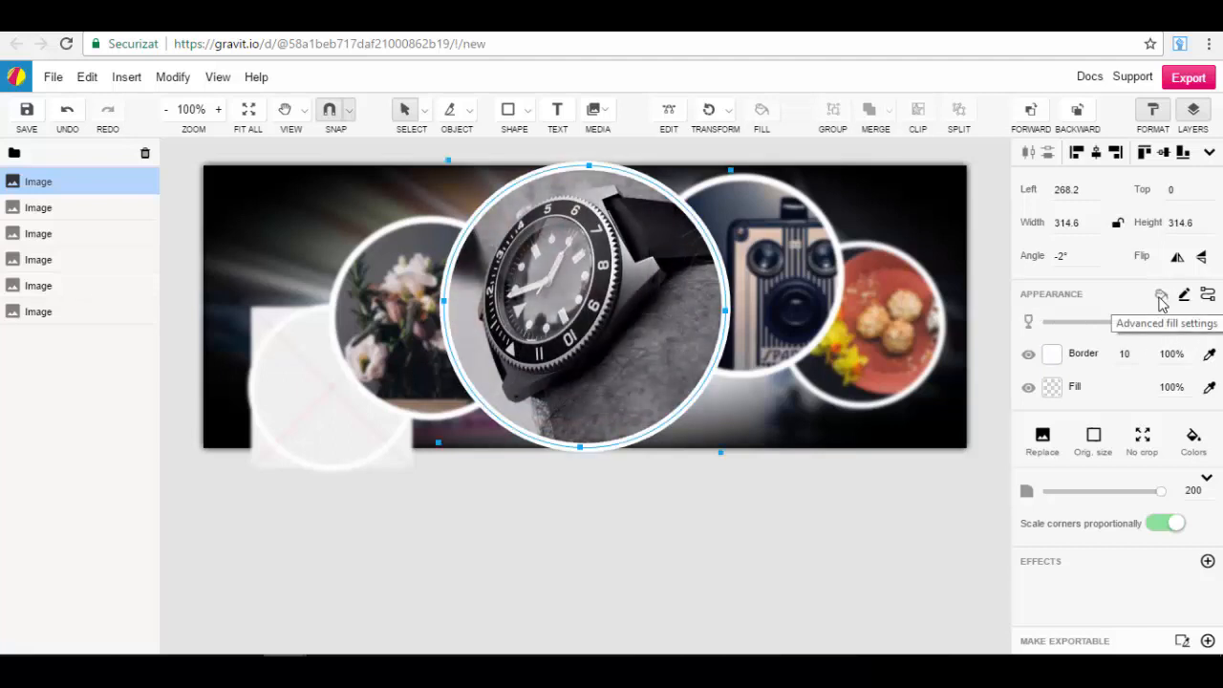
- Try the Overlay and Normal blending modes on the watch image, and set its blending to Multiply
{"action": "left_click", "coordinate": [1161, 296]}
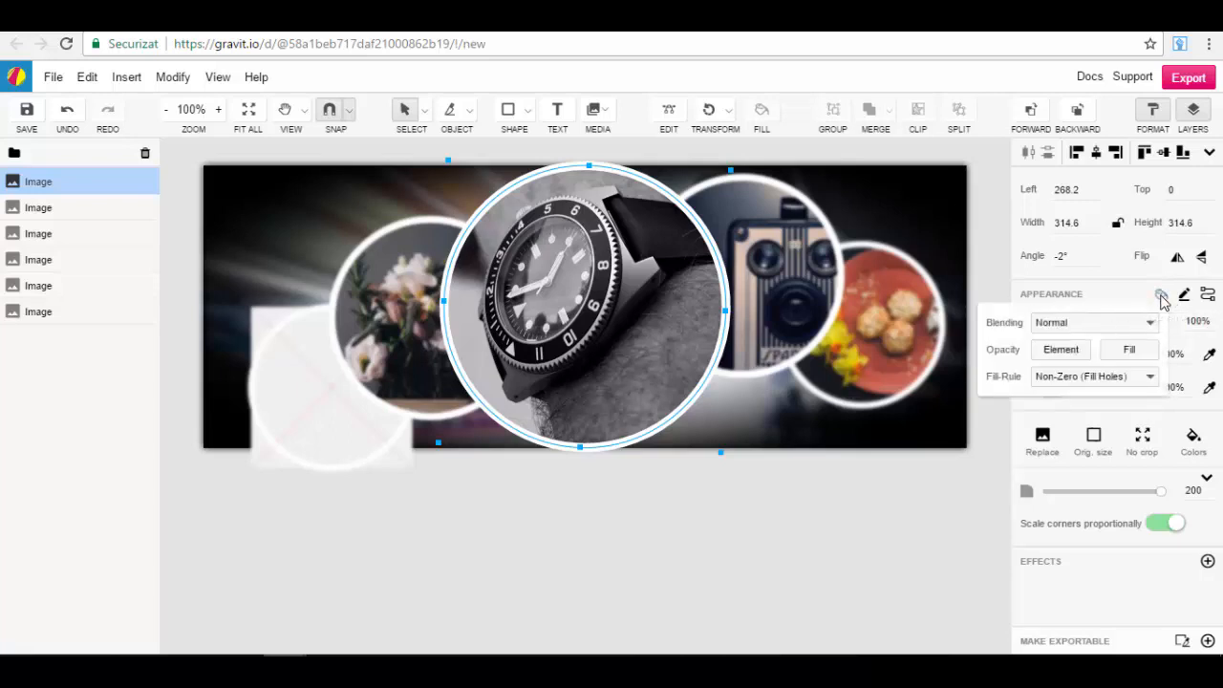
{"action": "left_click", "coordinate": [1118, 322]}
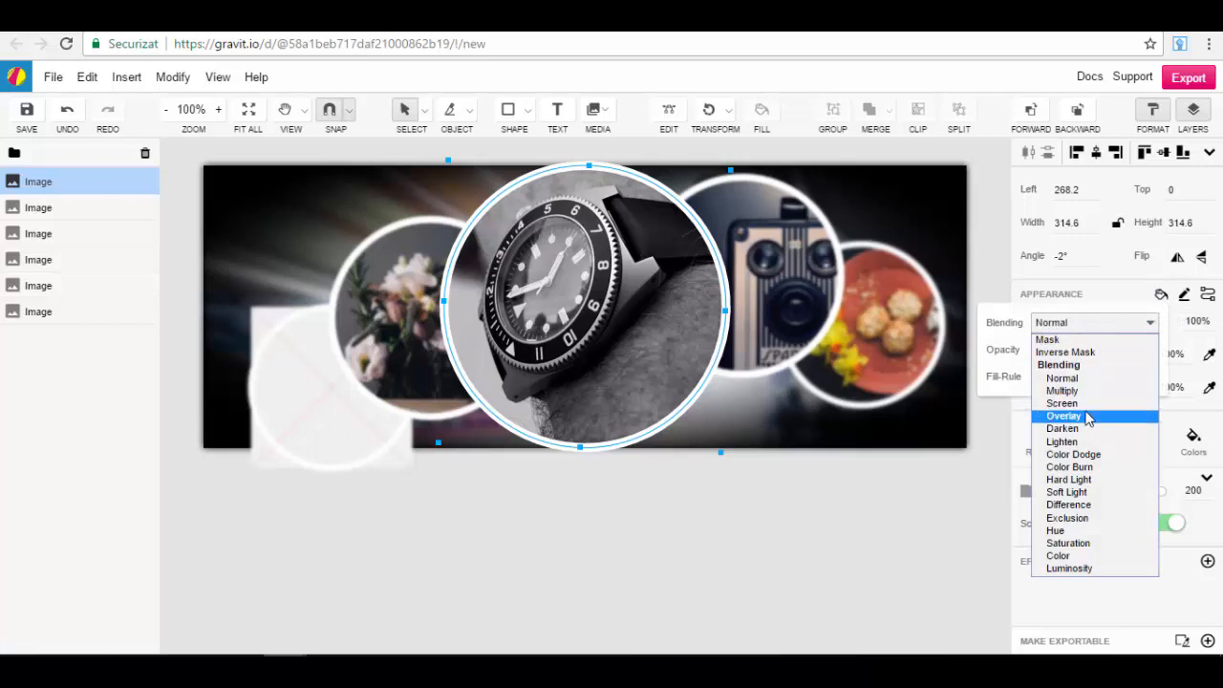
{"action": "left_click", "coordinate": [1086, 417]}
{"action": "left_click", "coordinate": [1143, 326]}
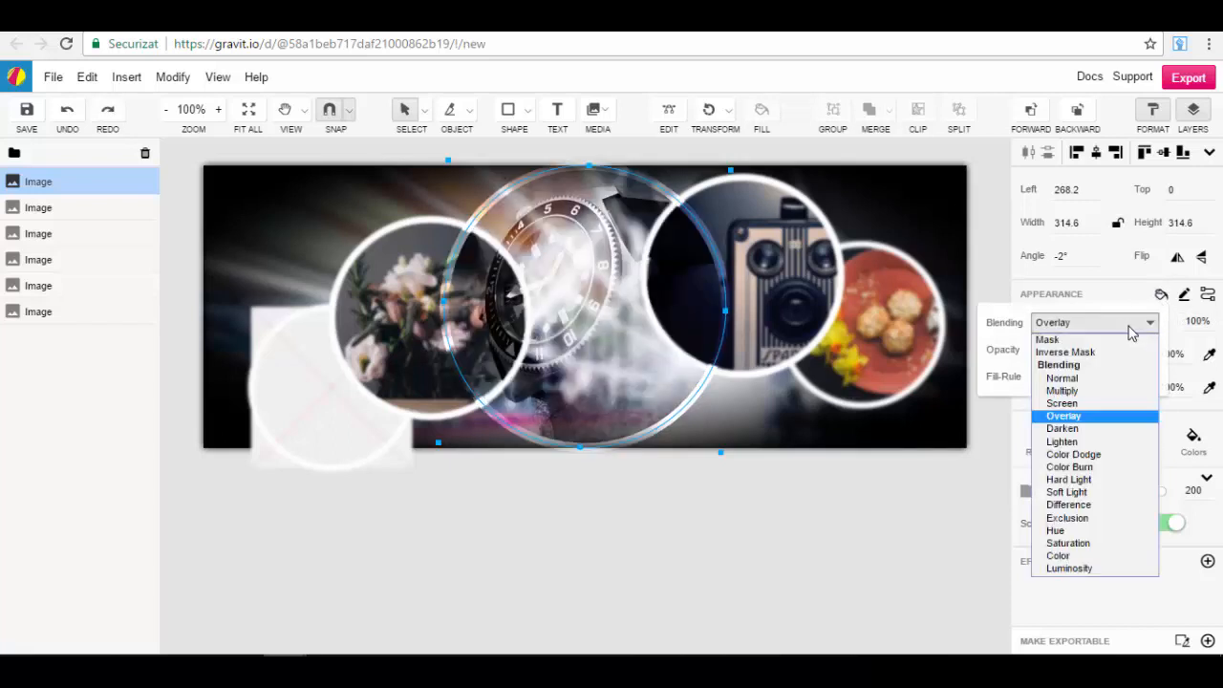
{"action": "left_click", "coordinate": [1104, 492]}
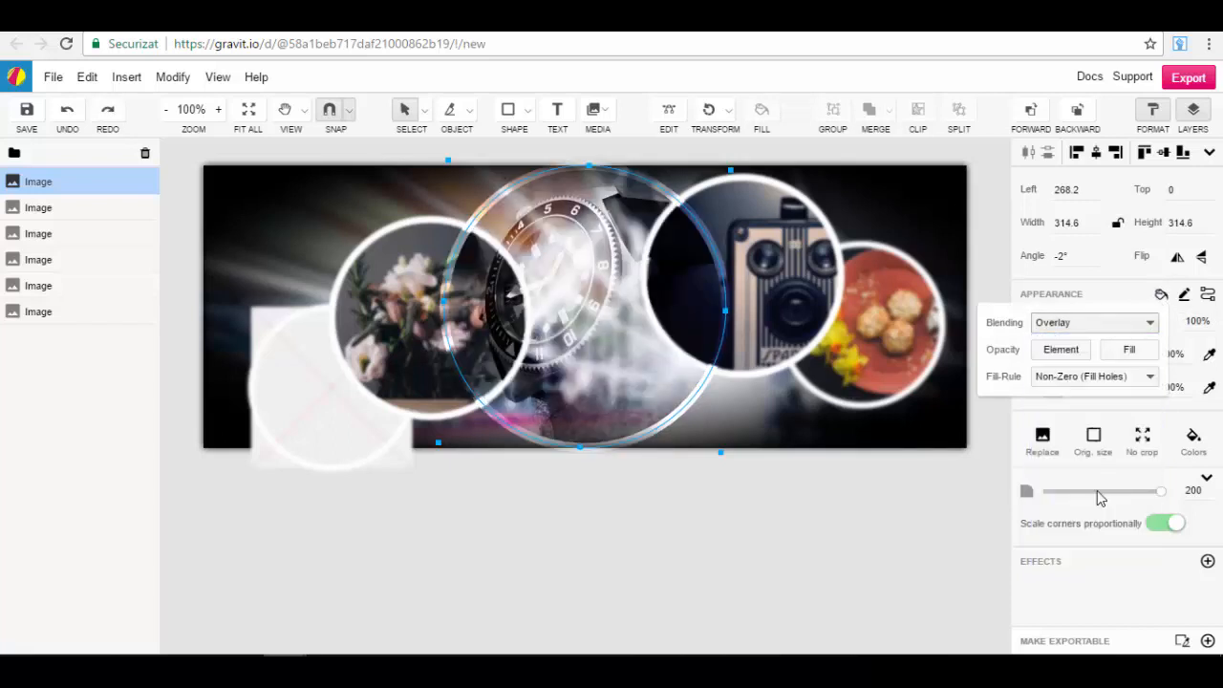
{"action": "left_click", "coordinate": [1120, 327]}
{"action": "left_click", "coordinate": [1080, 379]}
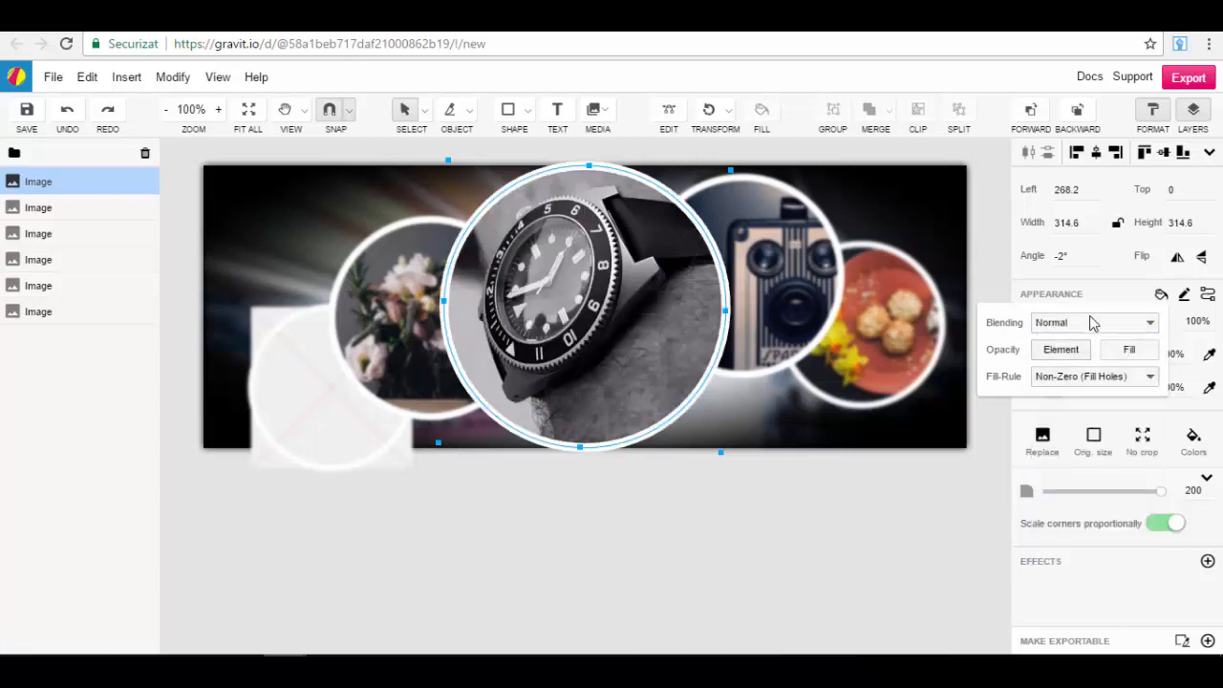
{"action": "left_click", "coordinate": [1097, 329]}
{"action": "left_click", "coordinate": [1081, 391]}
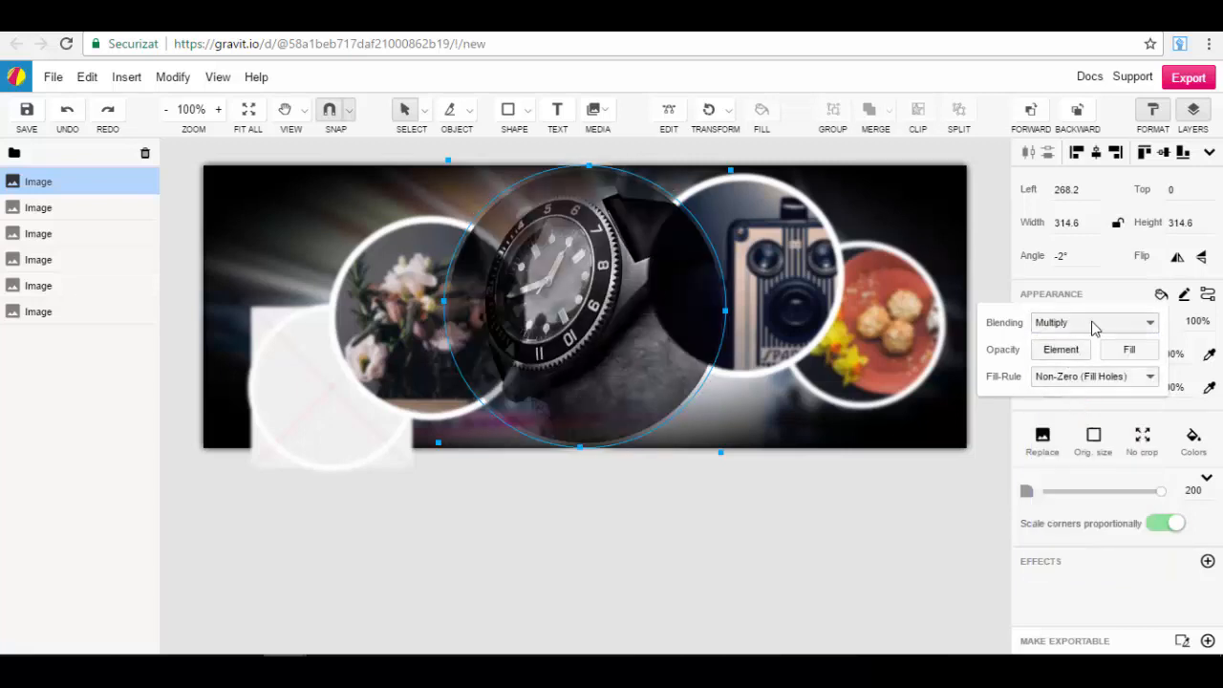
- Look through the advanced border settings, and give the watch image's border a linear gradient from dark red #8C3333 to black
{"action": "left_click", "coordinate": [1185, 297]}
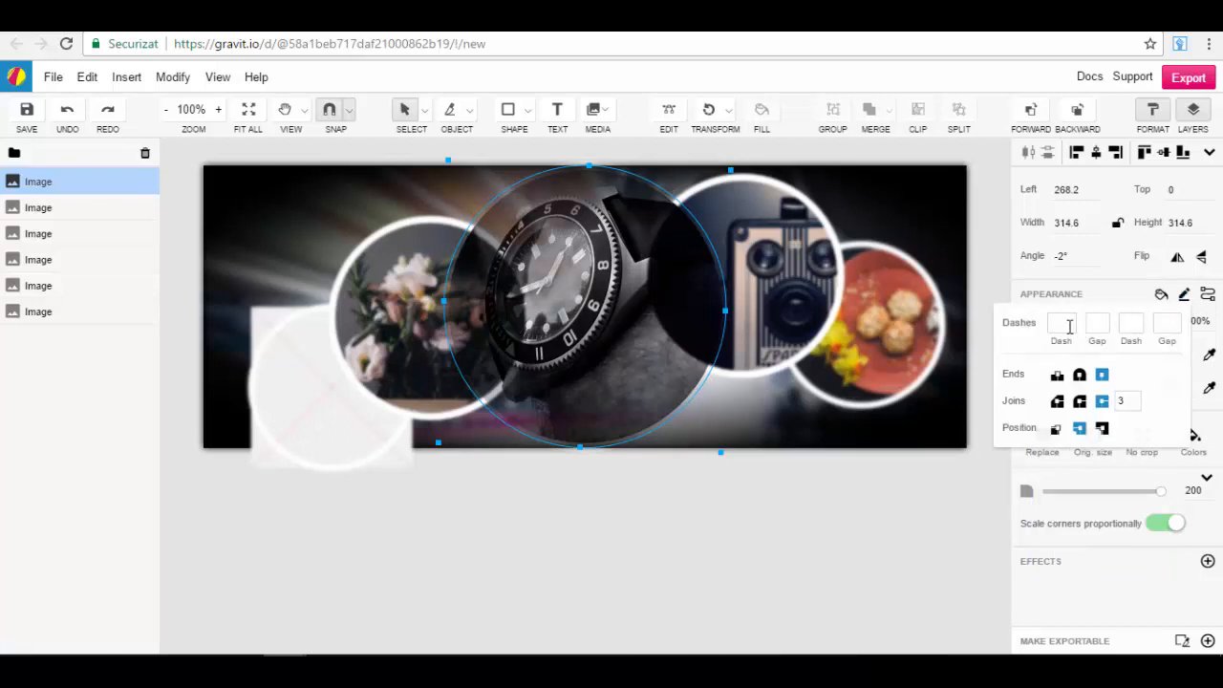
{"action": "left_click", "coordinate": [1207, 295]}
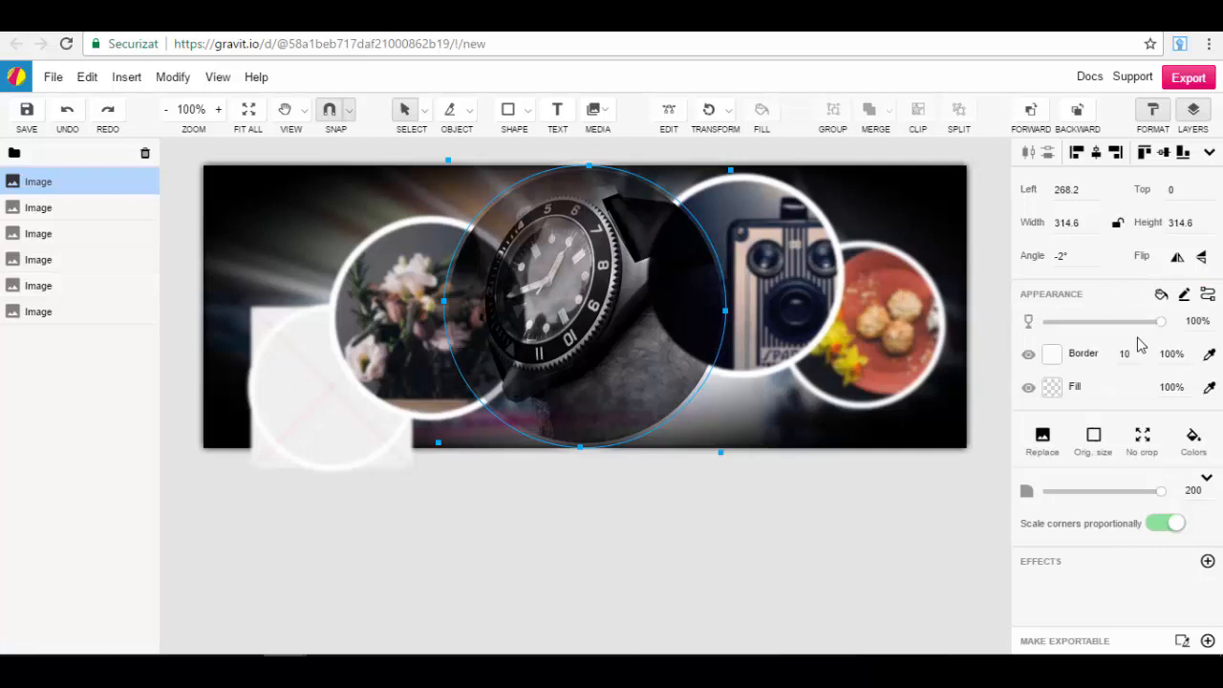
{"action": "left_click", "coordinate": [1051, 356]}
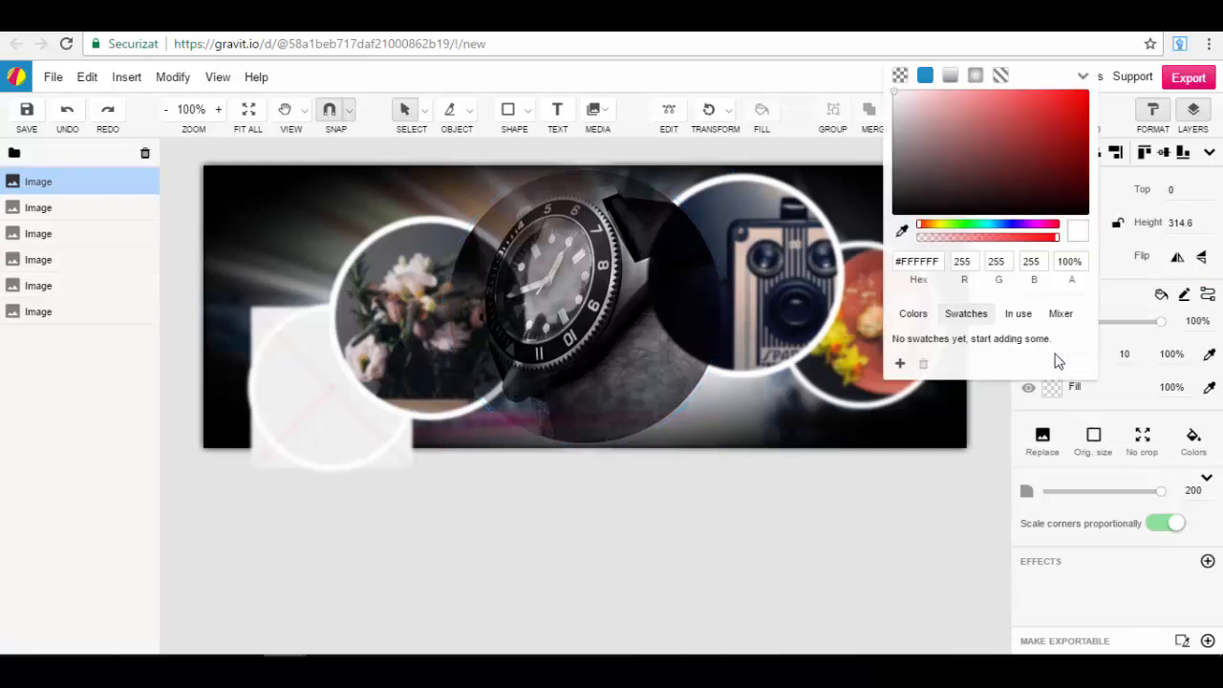
{"action": "left_click_drag", "start_coordinate": [979, 165], "coordinate": [1004, 108]}
{"action": "left_click", "coordinate": [975, 77]}
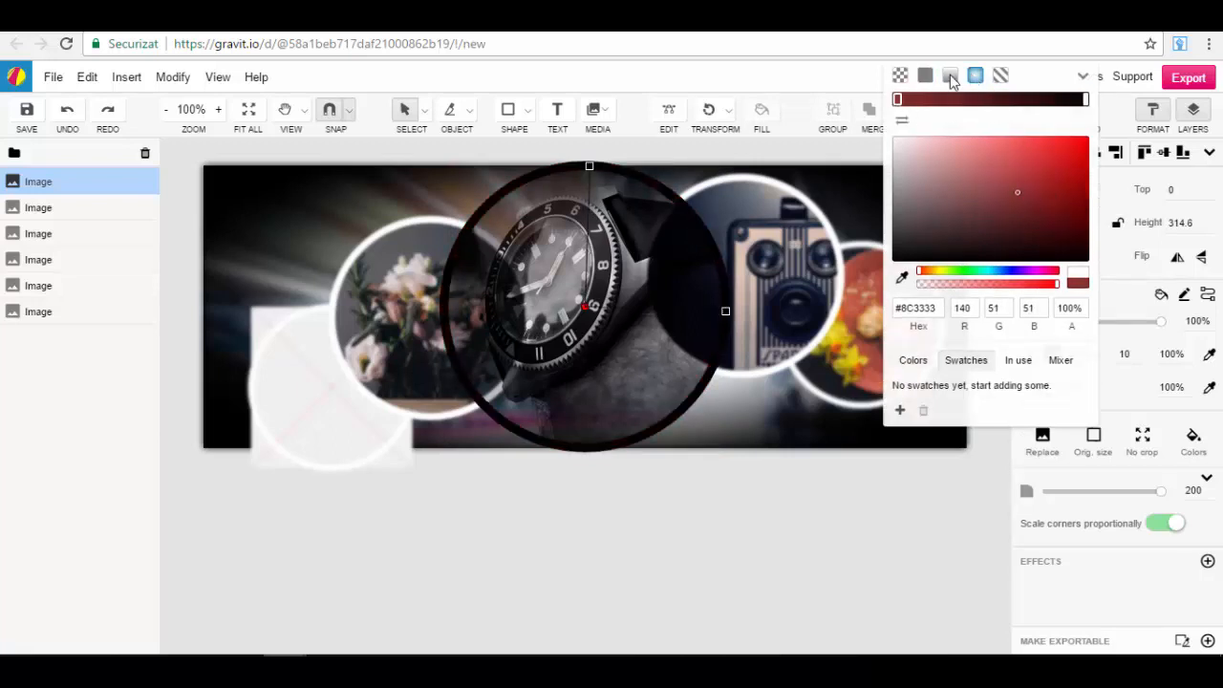
{"action": "left_click", "coordinate": [949, 75]}
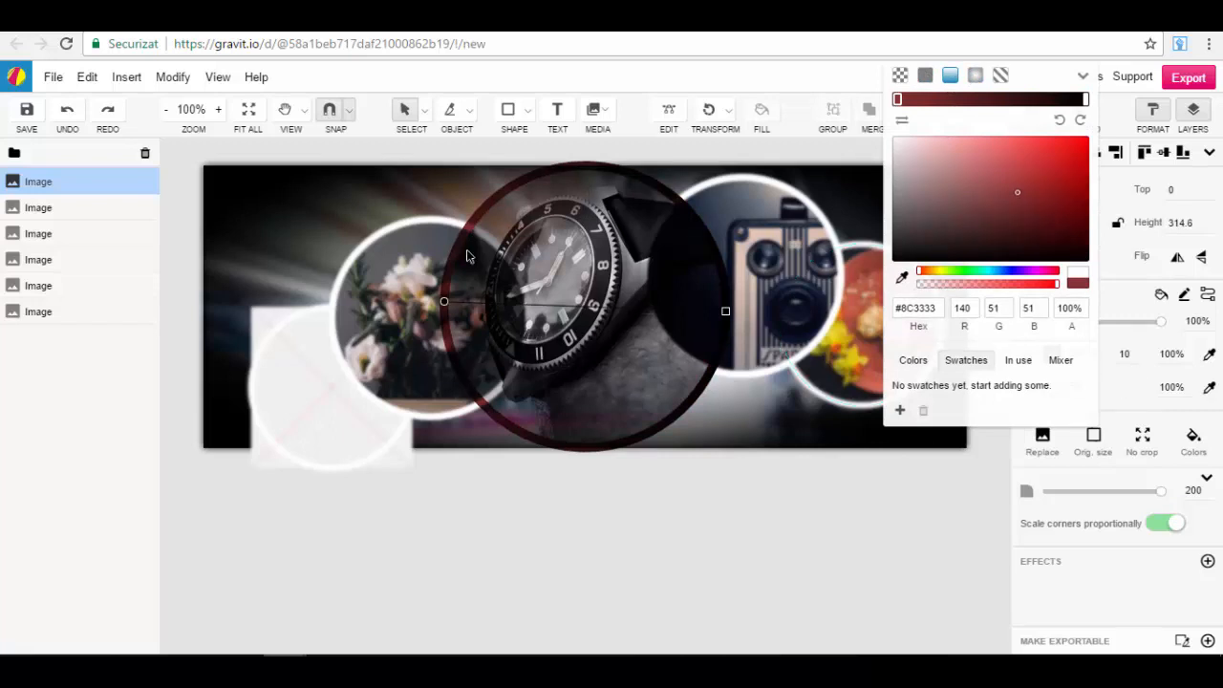
{"action": "left_click", "coordinate": [1127, 400]}
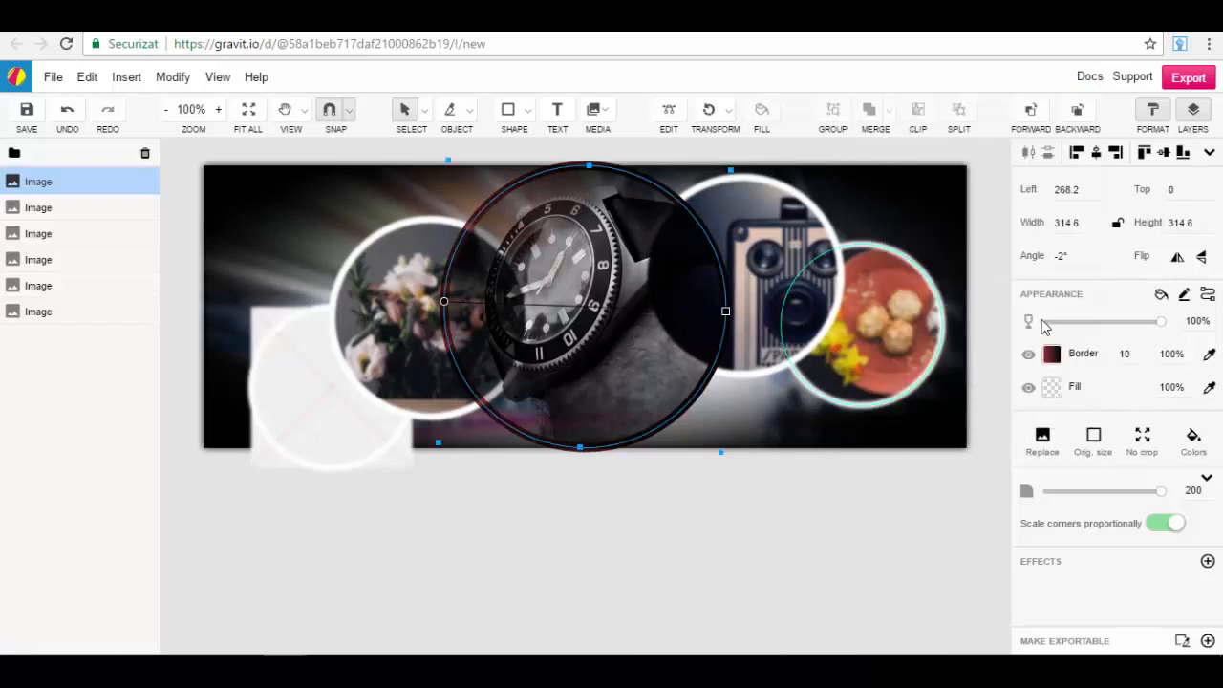
- Check the watch image's fill options, and search the replacement image library for "city" without choosing a replacement
{"action": "left_click", "coordinate": [1052, 388]}
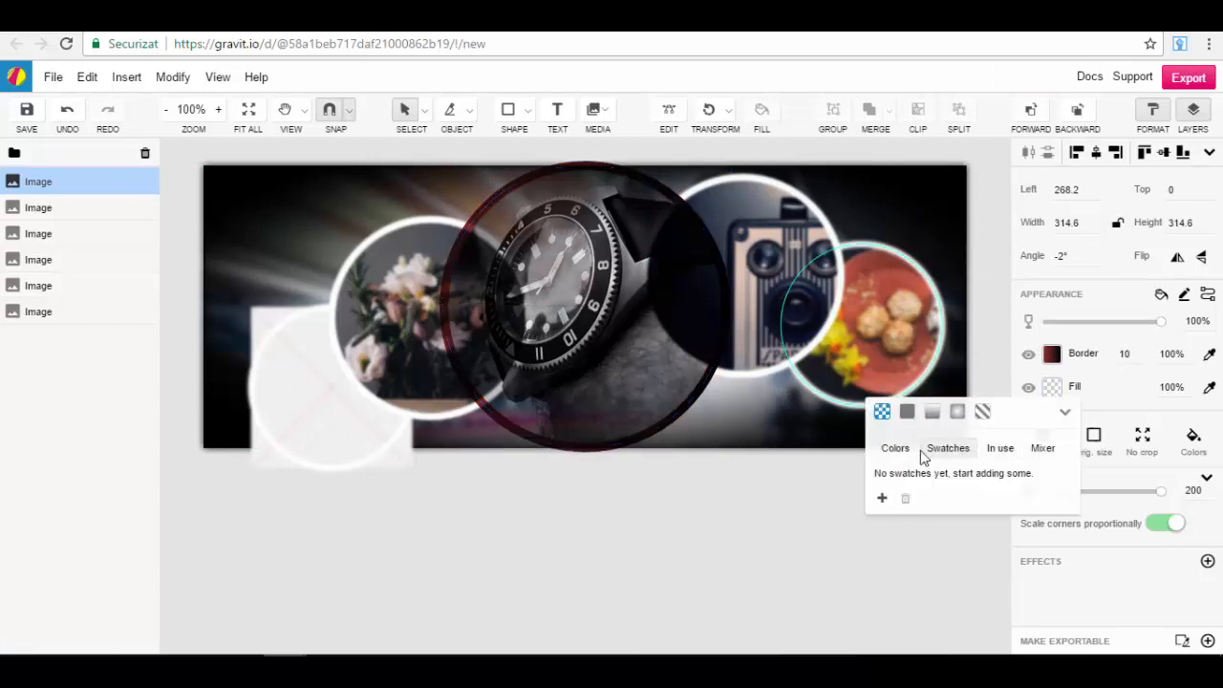
{"action": "left_click", "coordinate": [1125, 389]}
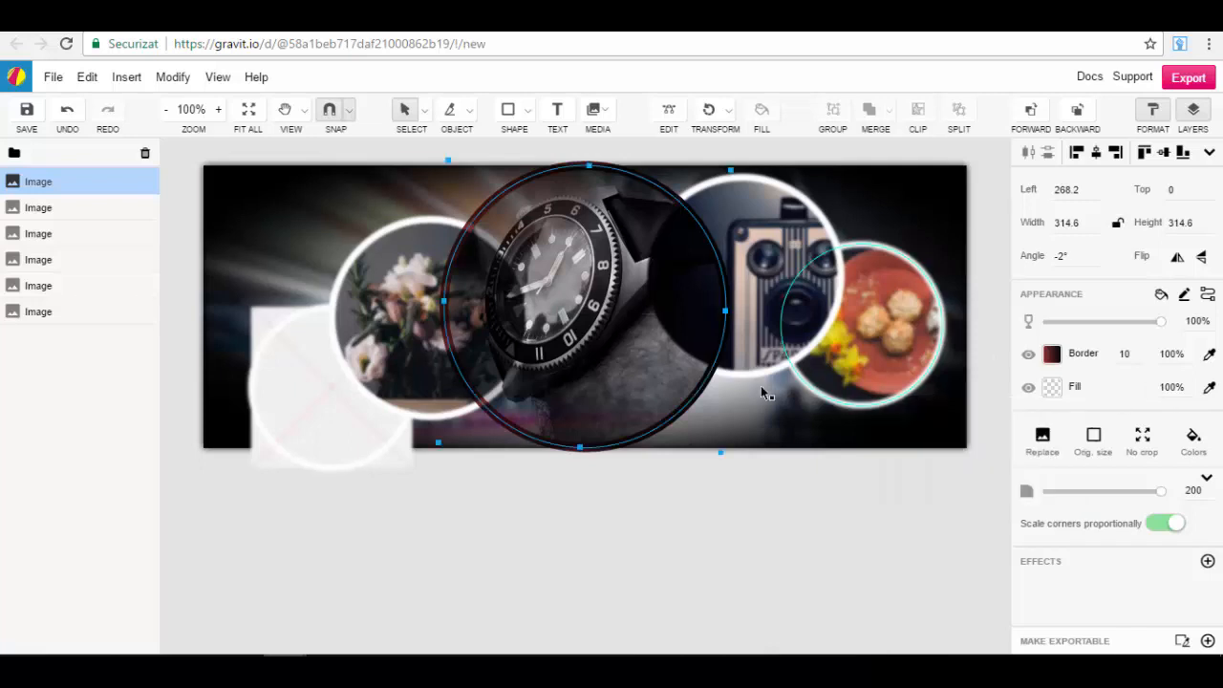
{"action": "left_click", "coordinate": [1041, 438]}
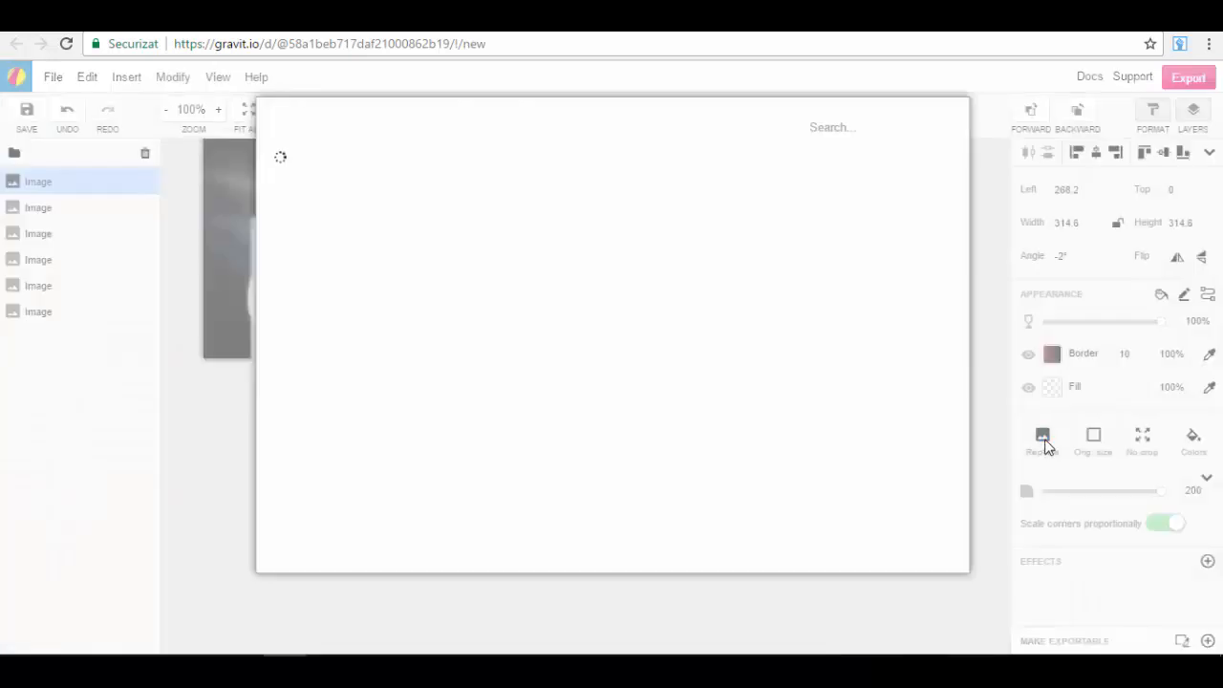
{"action": "left_click", "coordinate": [846, 128]}
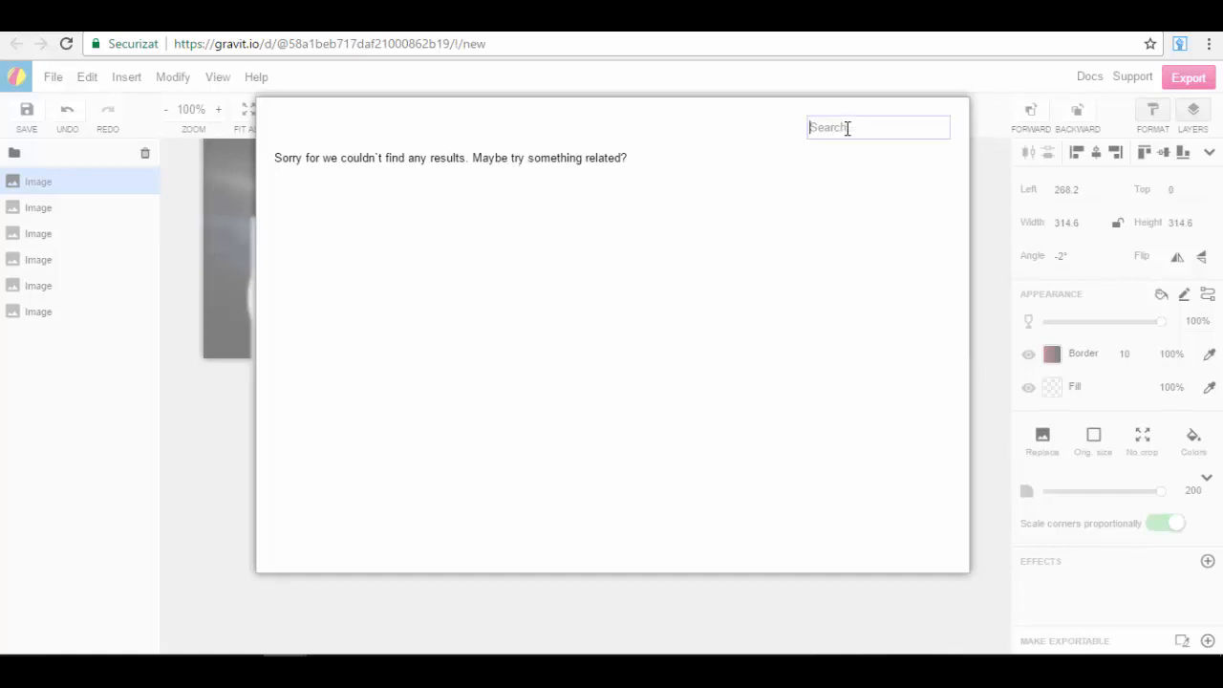
{"action": "type", "text": "city"}
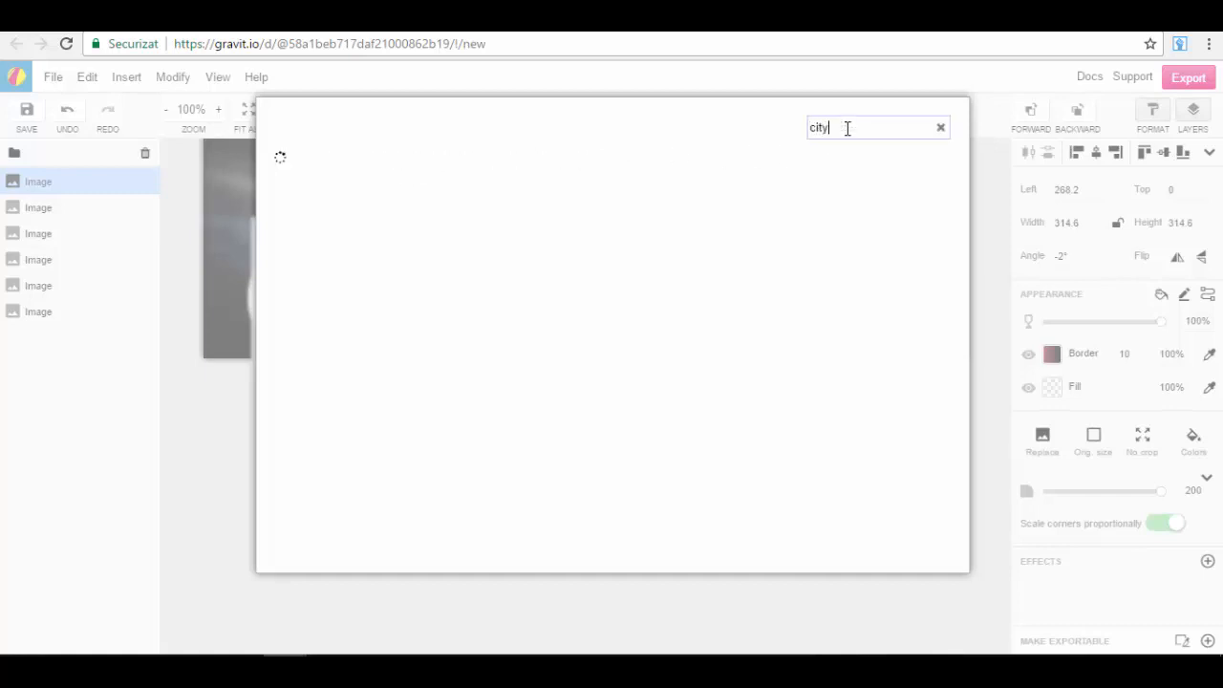
{"action": "left_click", "coordinate": [940, 129]}
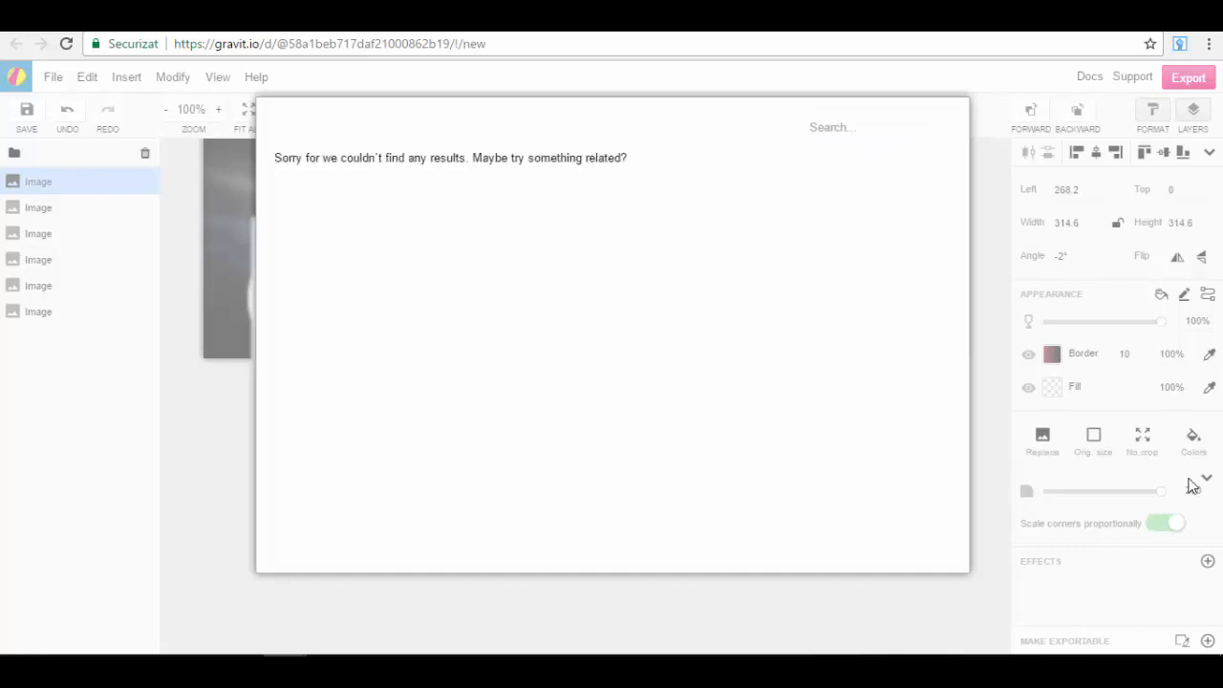
{"action": "left_click", "coordinate": [1006, 266]}
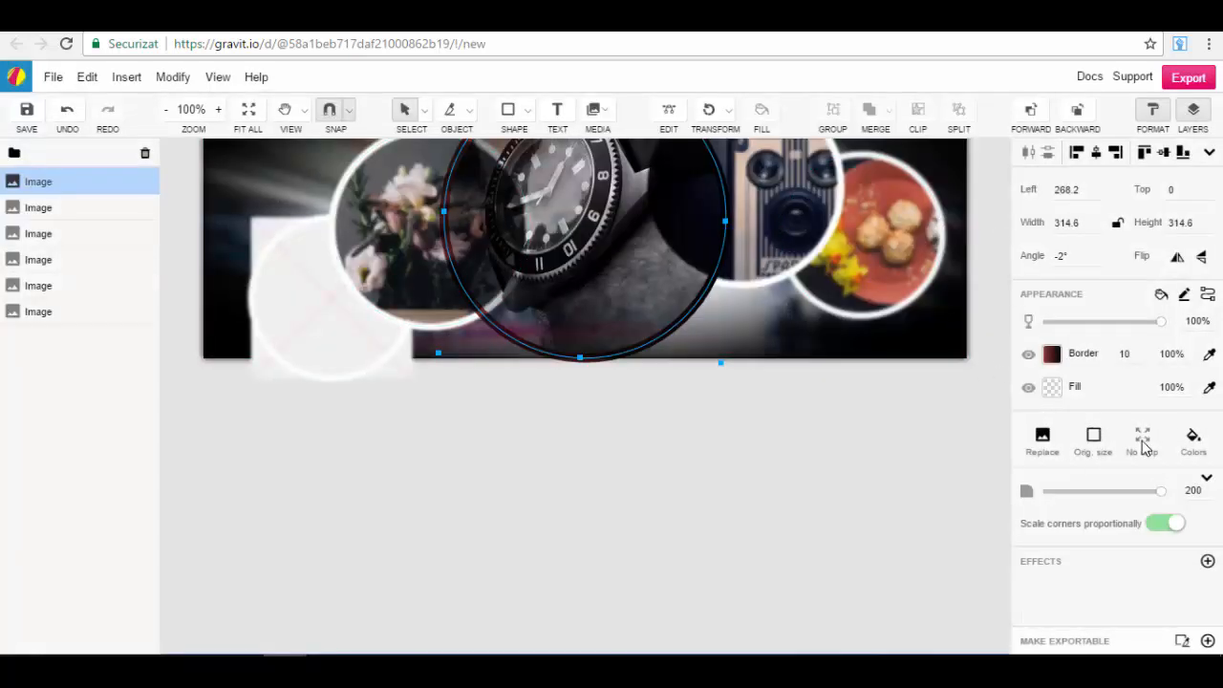
- Show the watch image's extracted colour palette, and reopen the replacement library and close it without choosing an image
{"action": "left_click", "coordinate": [1191, 442]}
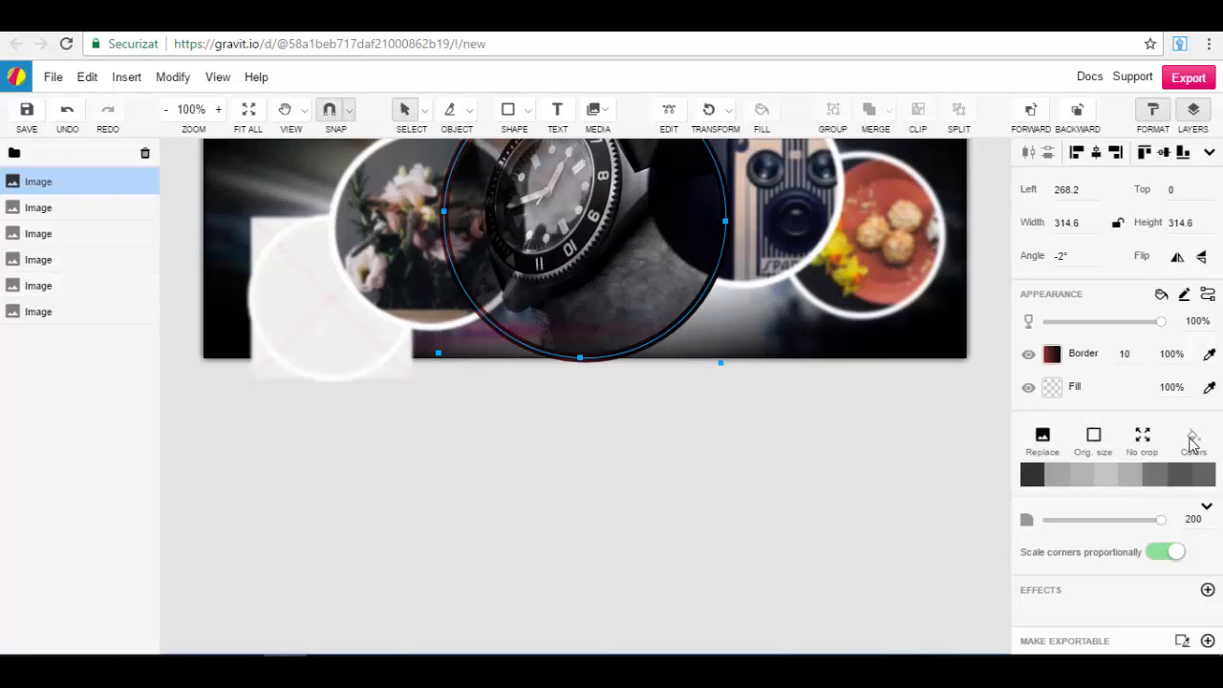
{"action": "left_click", "coordinate": [1043, 437]}
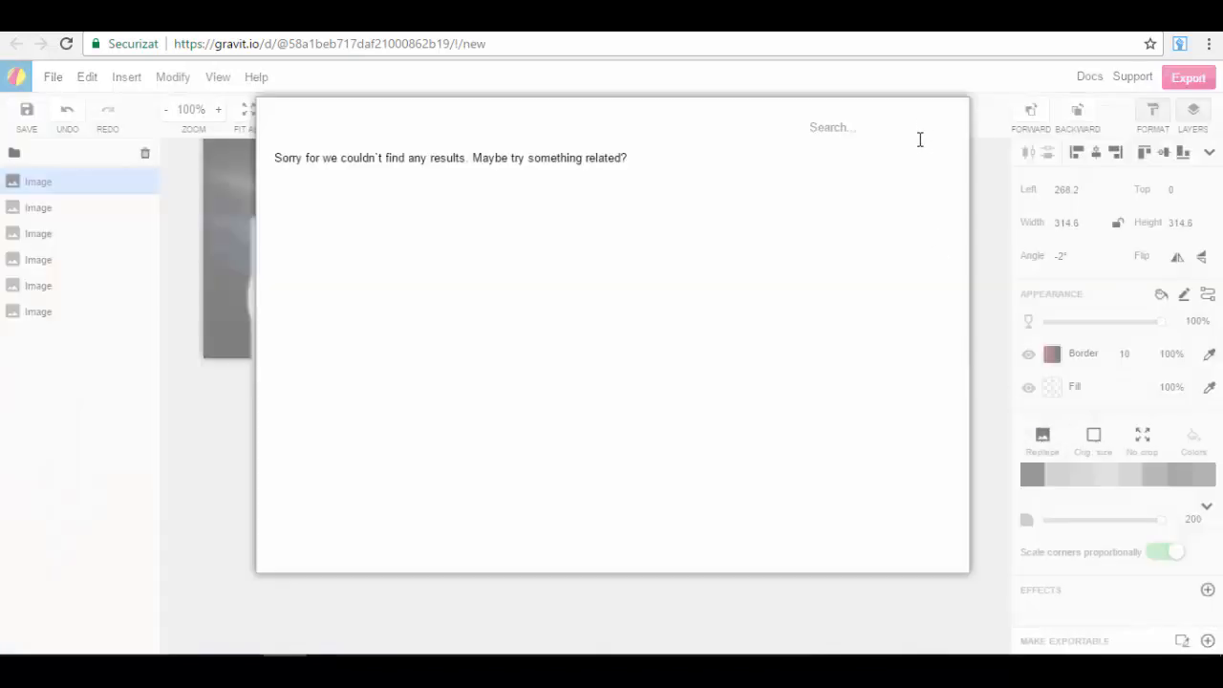
{"action": "key", "text": "Escape"}
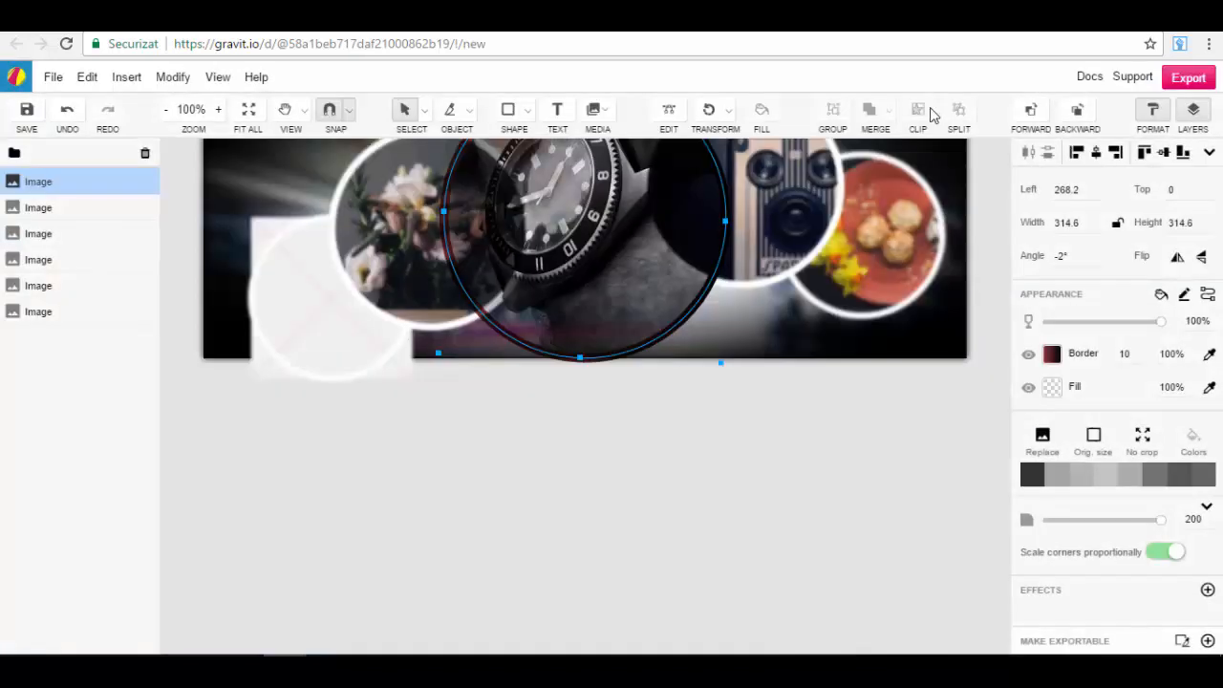
{"action": "left_click", "coordinate": [1042, 436]}
{"action": "key", "text": "Escape"}
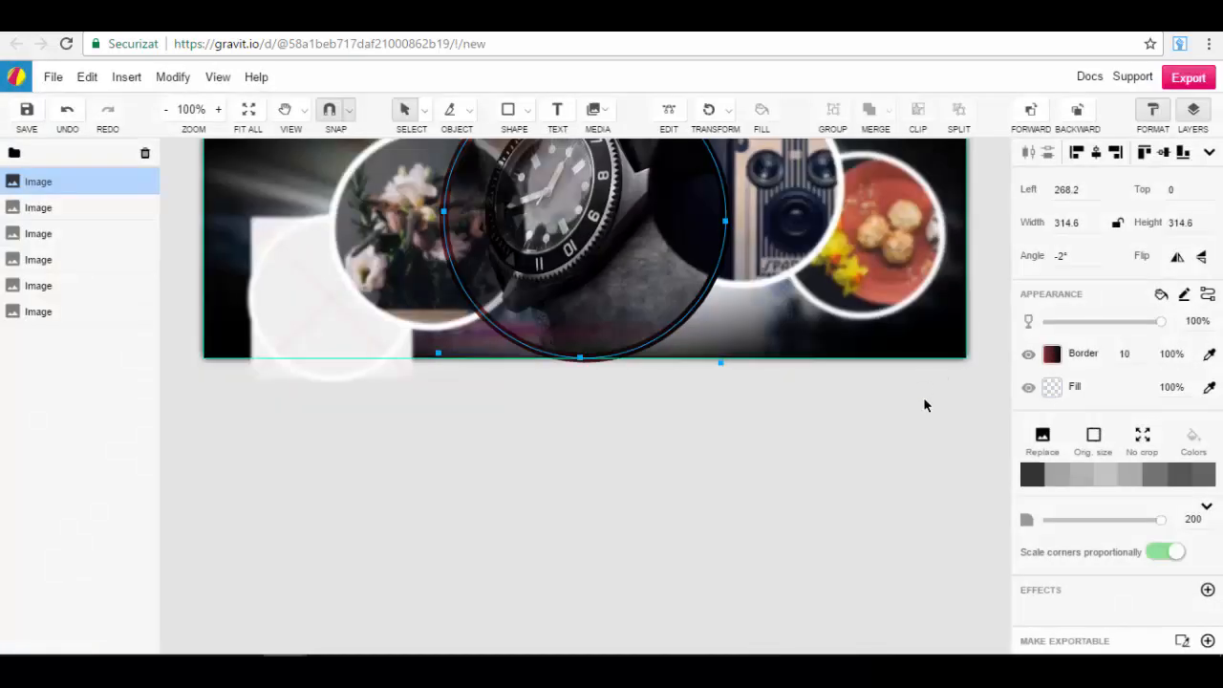
- Try restoring the watch image to its original size with a corner radius of 360, and undo both changes
{"action": "scroll", "coordinate": [922, 405], "scroll_direction": "down", "scroll_amount": 2}
{"action": "left_click", "coordinate": [1093, 436]}
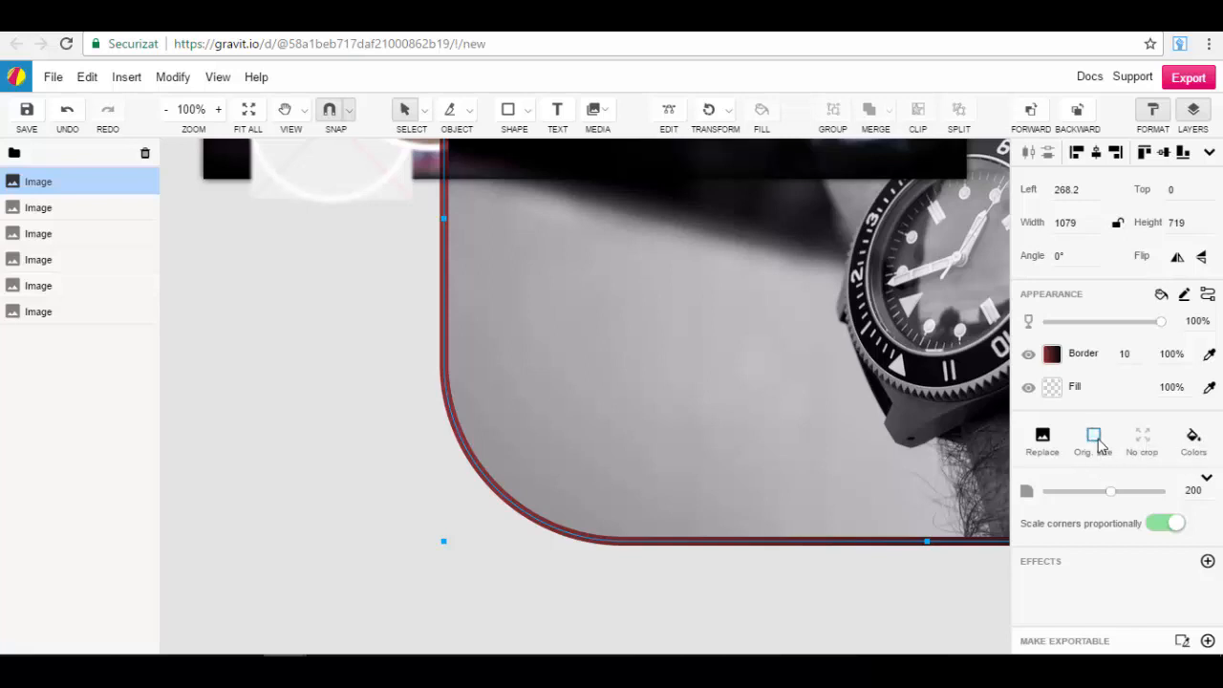
{"action": "left_click", "coordinate": [1043, 442]}
{"action": "left_click", "coordinate": [1200, 401]}
{"action": "left_click", "coordinate": [1194, 446]}
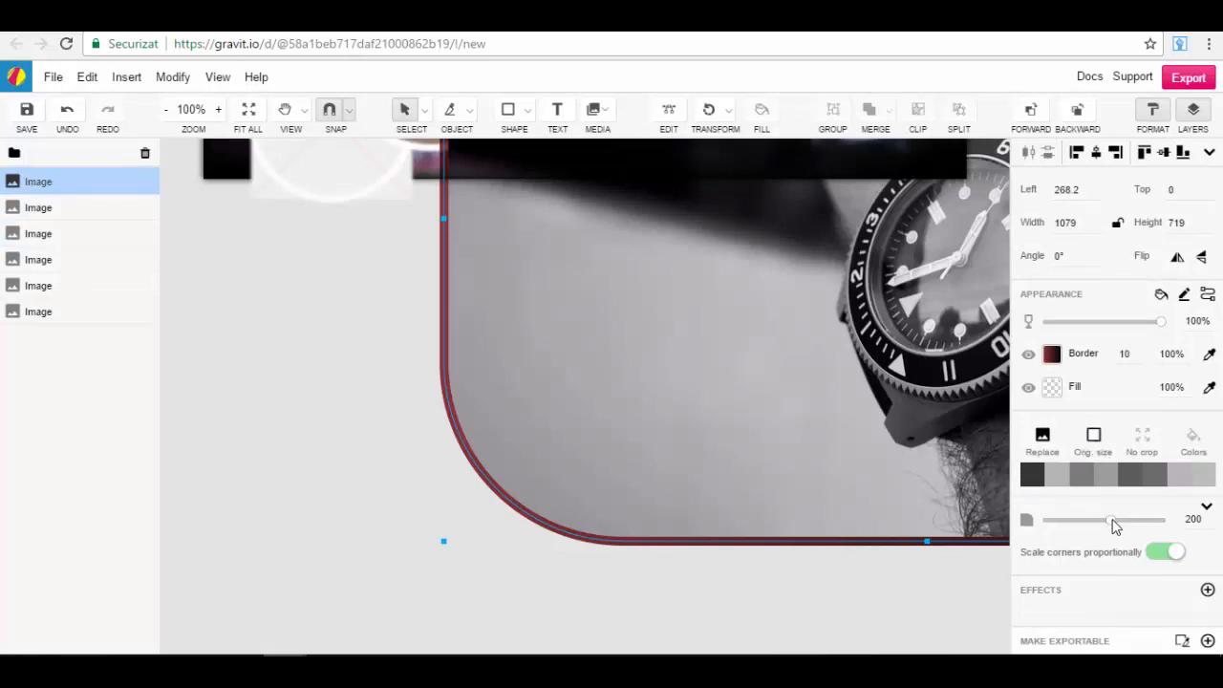
{"action": "left_click_drag", "start_coordinate": [1114, 524], "coordinate": [1188, 538]}
{"action": "scroll", "coordinate": [946, 460], "scroll_direction": "up", "scroll_amount": 6}
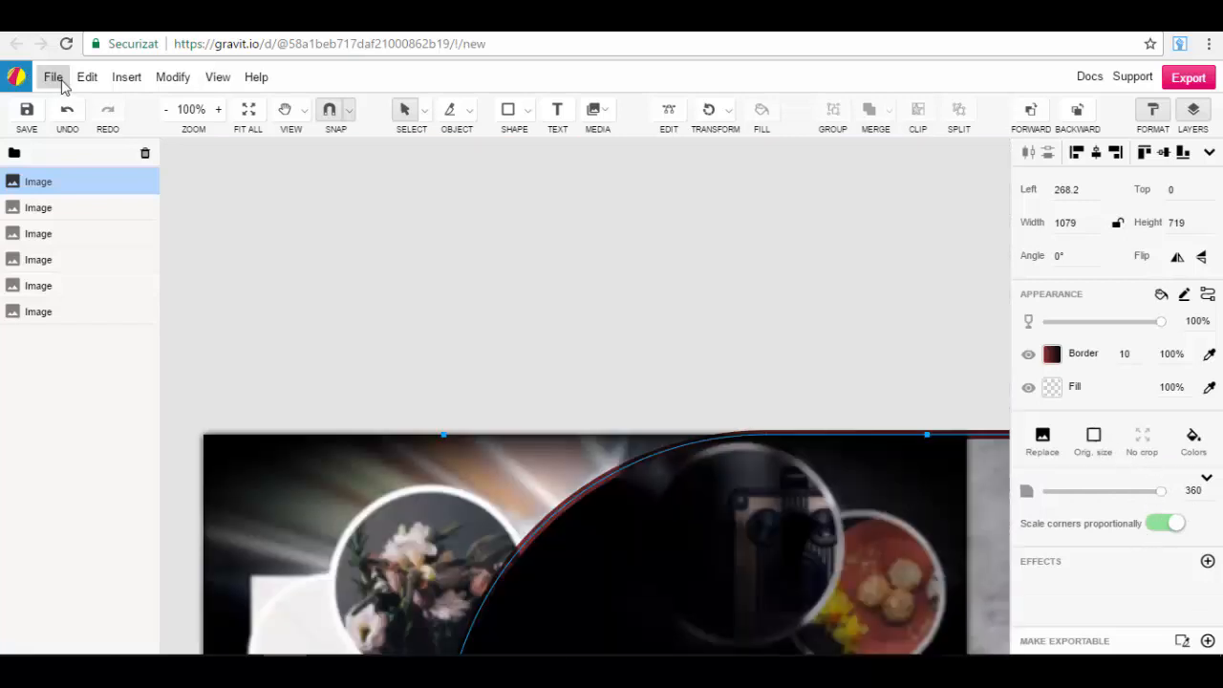
{"action": "left_click", "coordinate": [67, 108]}
{"action": "left_click", "coordinate": [67, 108]}
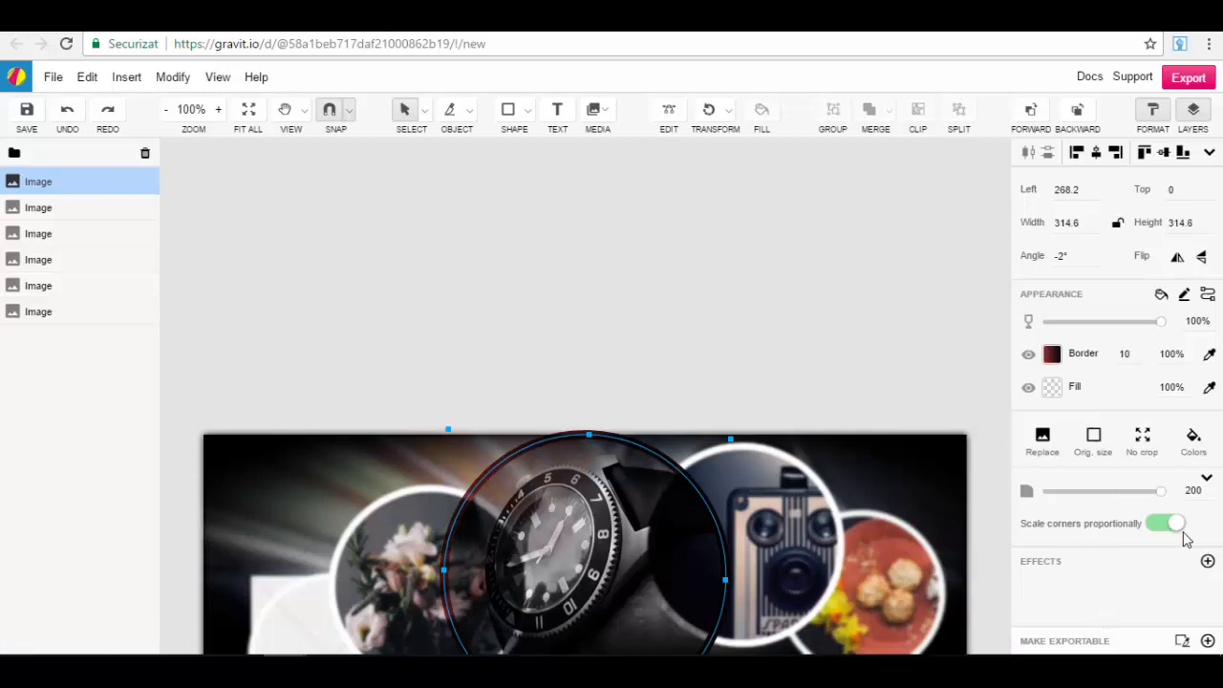
- Switch proportional corner scaling off and back on, and shrink the watch image to about 293.5 by 288
{"action": "left_click", "coordinate": [1177, 526]}
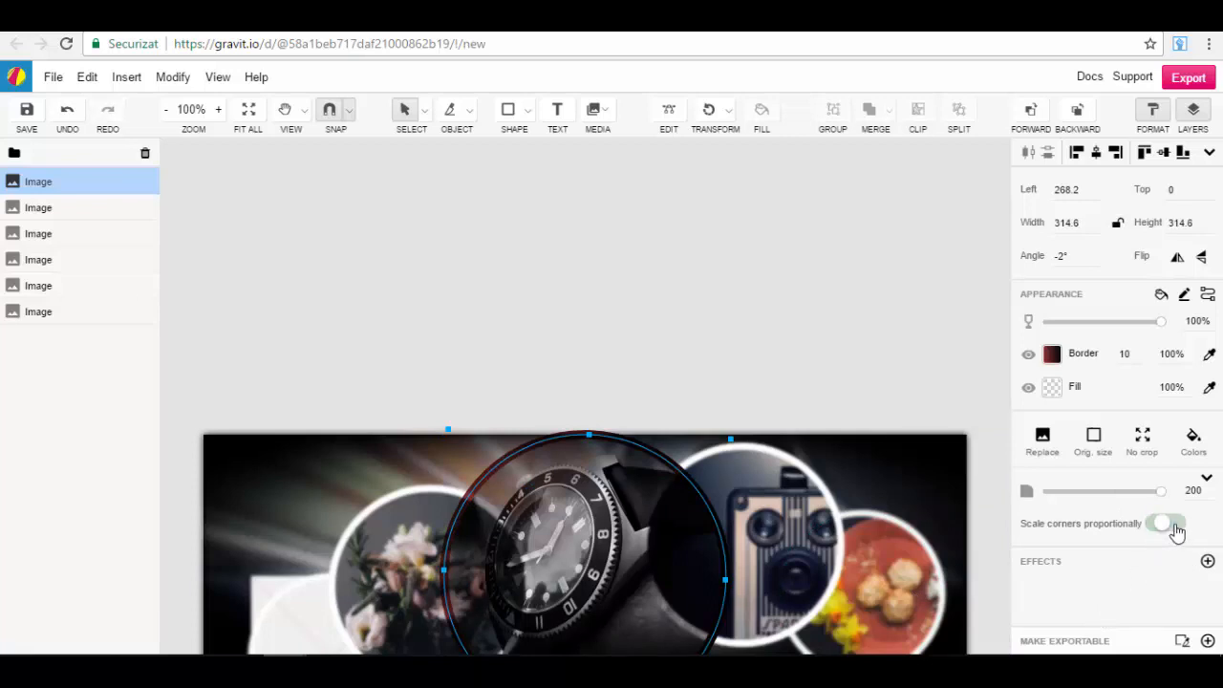
{"action": "left_click", "coordinate": [1170, 526]}
{"action": "left_click_drag", "start_coordinate": [589, 437], "coordinate": [589, 462]}
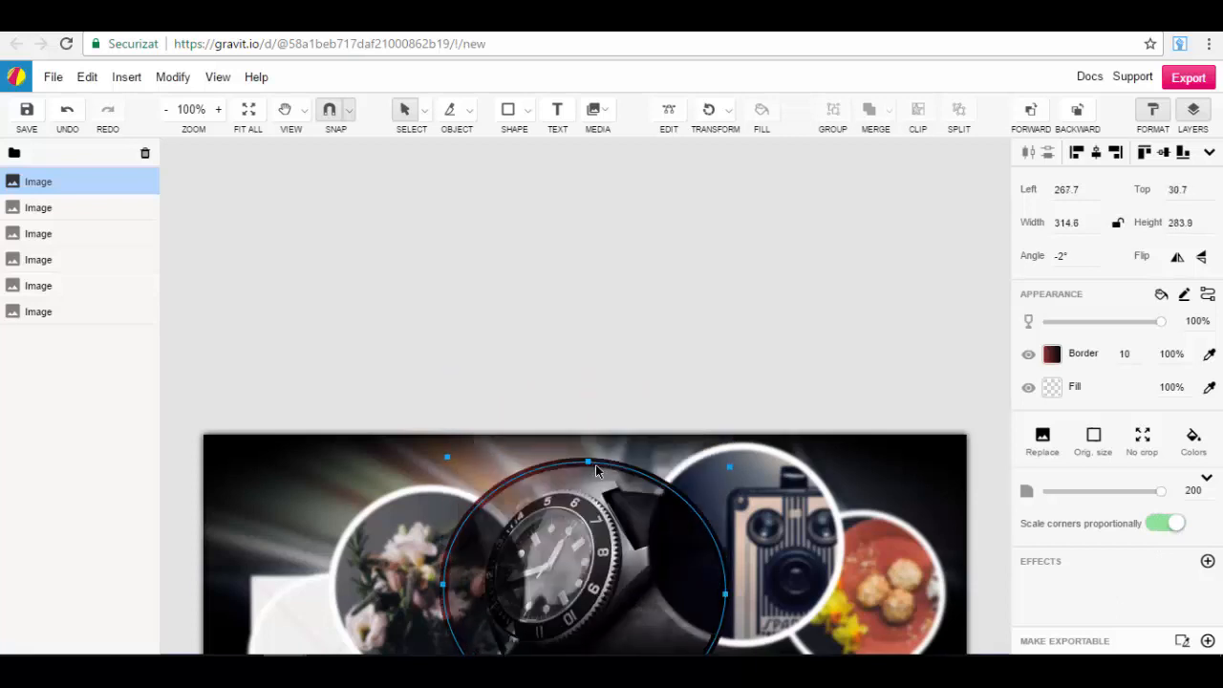
{"action": "mouse_move", "coordinate": [446, 457]}
{"action": "left_mouse_down"}
{"action": "mouse_move", "coordinate": [360, 410]}
{"action": "mouse_move", "coordinate": [357, 364]}
{"action": "mouse_move", "coordinate": [467, 455]}
{"action": "left_mouse_up"}
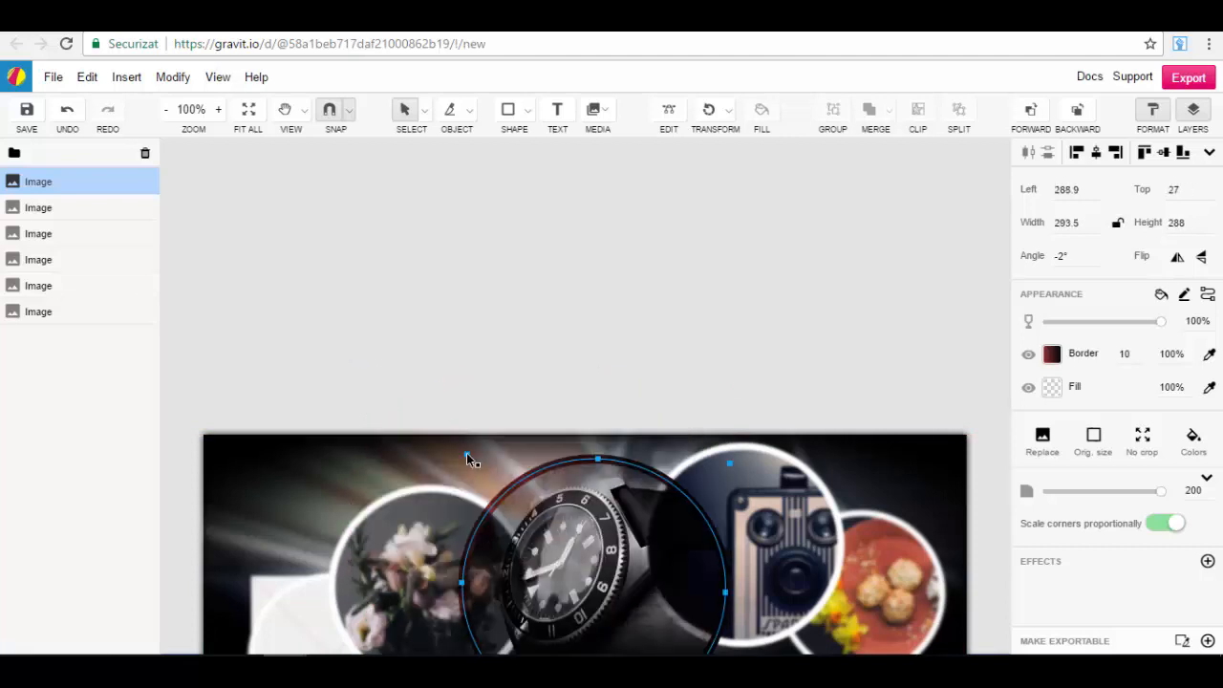
- Add a Fast Blur effect with a radius of 3.1 to the watch image
{"action": "scroll", "coordinate": [1010, 458], "scroll_direction": "down", "scroll_amount": 2}
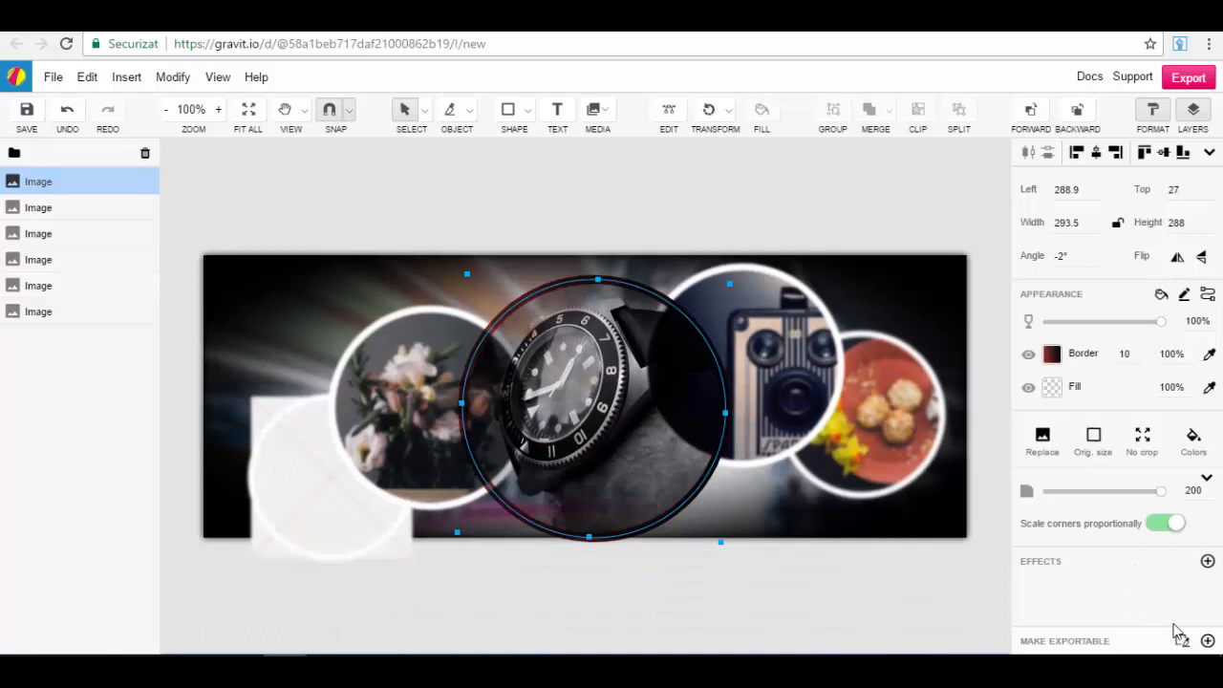
{"action": "left_click", "coordinate": [1207, 561]}
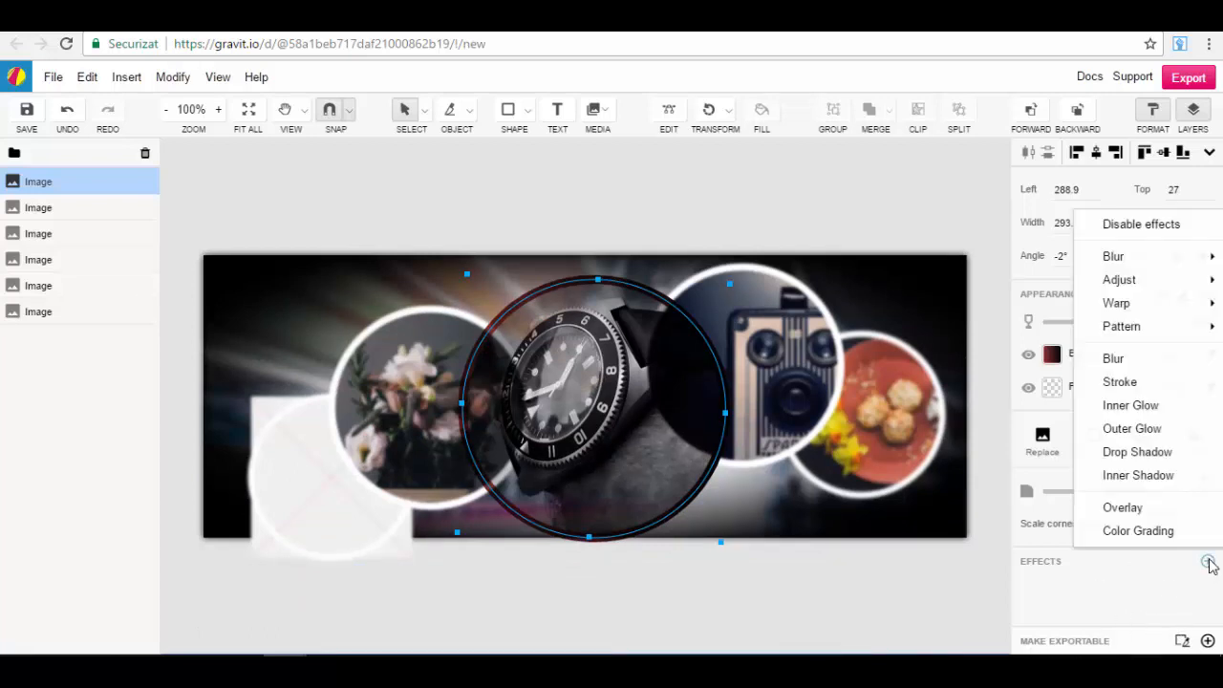
{"action": "mouse_move", "coordinate": [1136, 252]}
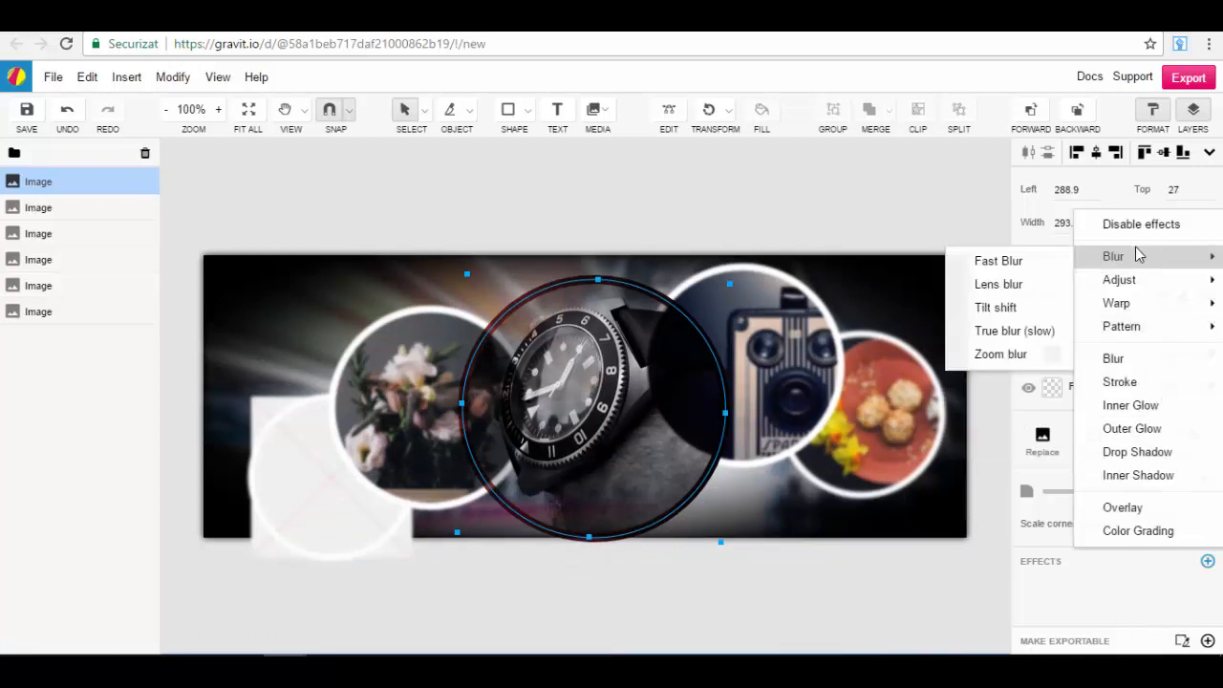
{"action": "left_click", "coordinate": [998, 263]}
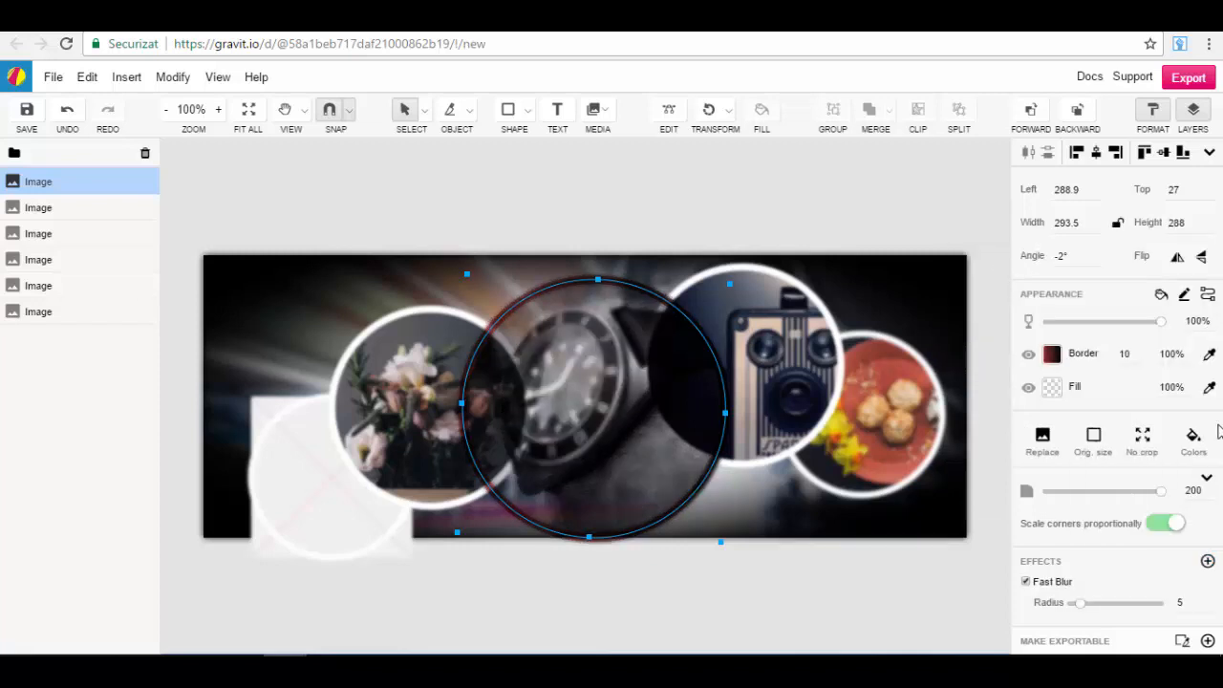
{"action": "left_click_drag", "start_coordinate": [1080, 605], "coordinate": [1076, 606]}
- Add an Outer Glow effect to the watch image and set the glow's radius to 0
{"action": "left_click", "coordinate": [1207, 561]}
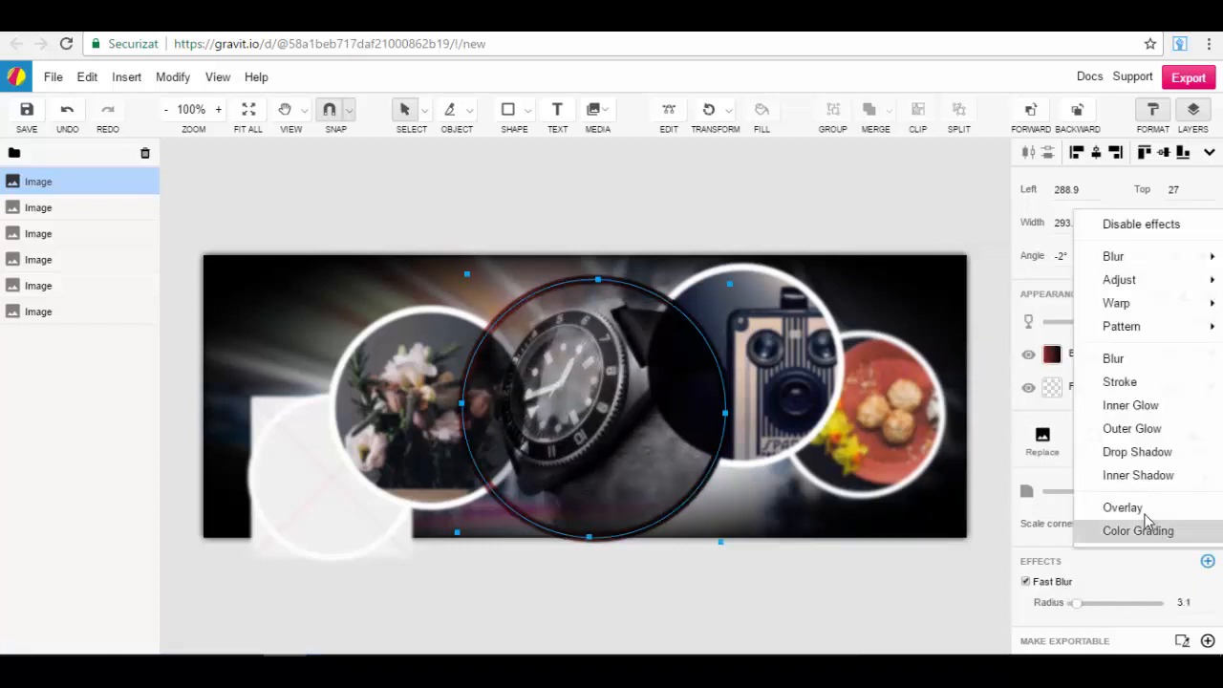
{"action": "left_click", "coordinate": [1140, 432]}
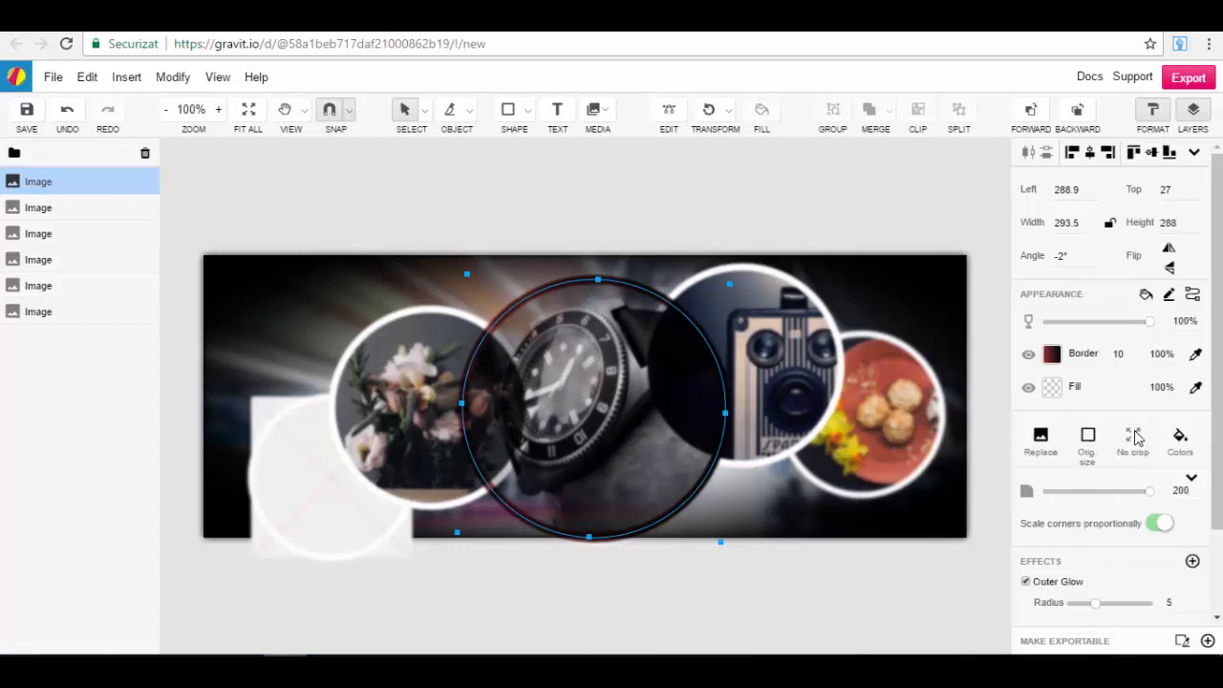
{"action": "left_click_drag", "start_coordinate": [1097, 605], "coordinate": [1032, 611]}
- Add a Drop Shadow with a Y offset of -1 to the watch image, and set the outer glow's intensity to 1.728
{"action": "left_click", "coordinate": [1195, 560]}
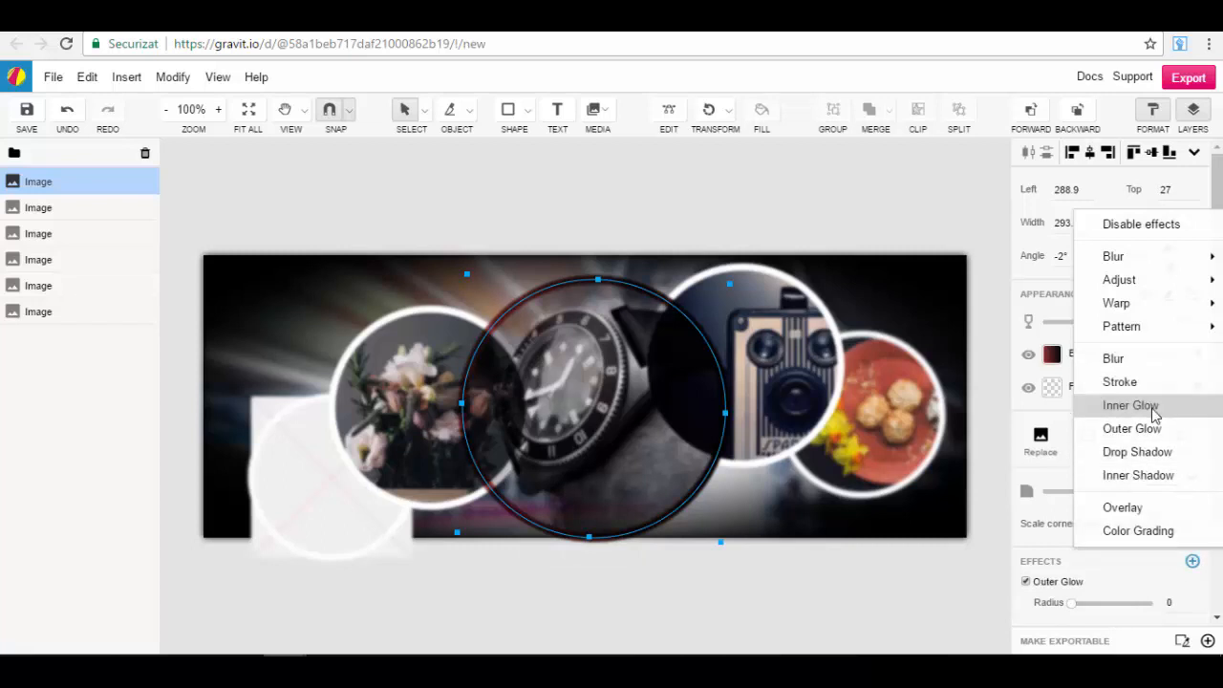
{"action": "left_click", "coordinate": [1152, 460]}
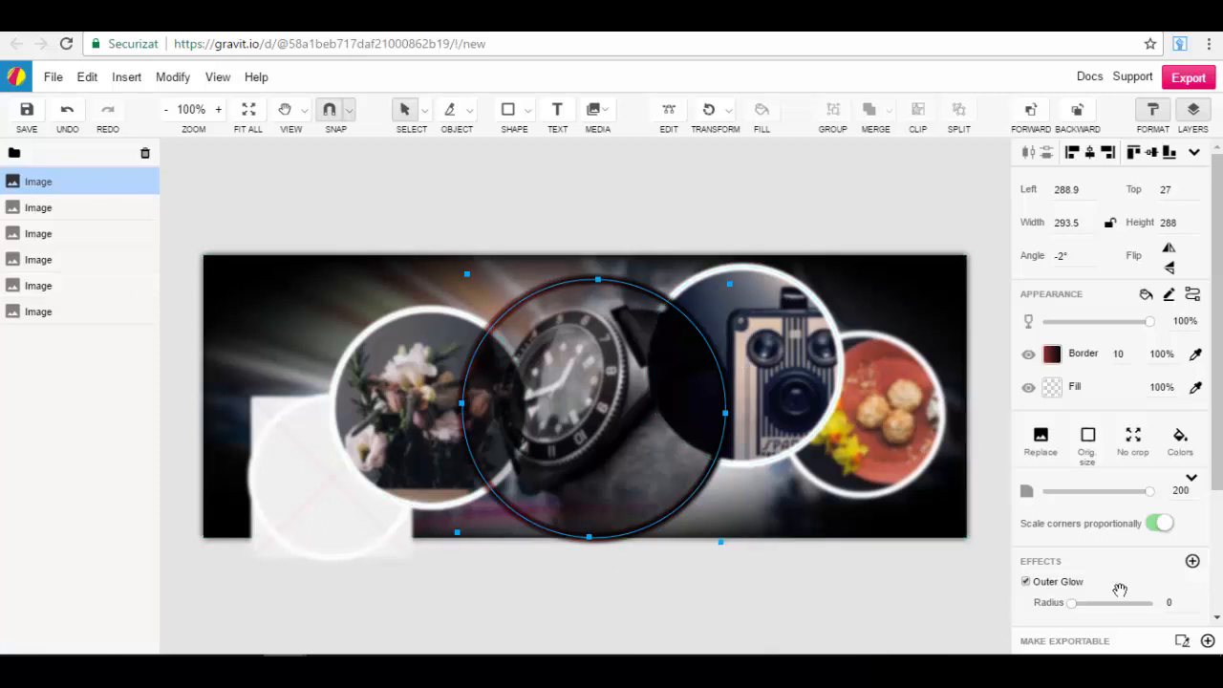
{"action": "scroll", "coordinate": [1117, 585], "scroll_direction": "down", "scroll_amount": 2}
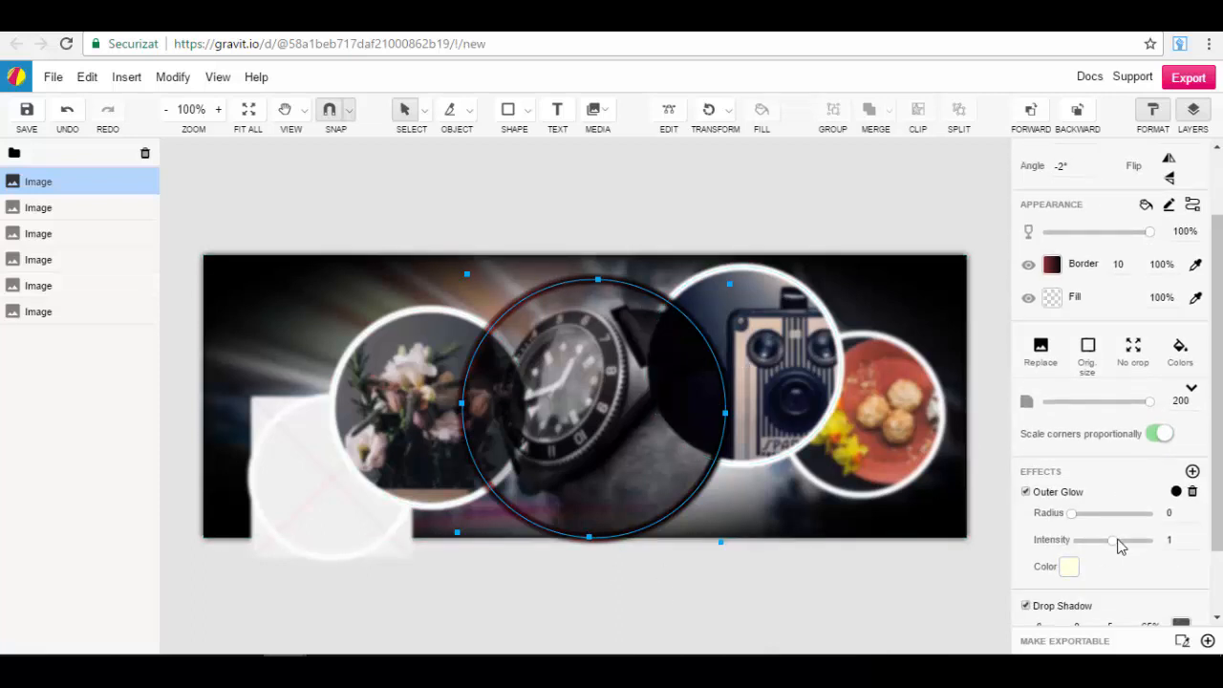
{"action": "left_click_drag", "start_coordinate": [1114, 541], "coordinate": [1137, 541]}
{"action": "scroll", "coordinate": [1178, 595], "scroll_direction": "down", "scroll_amount": 2}
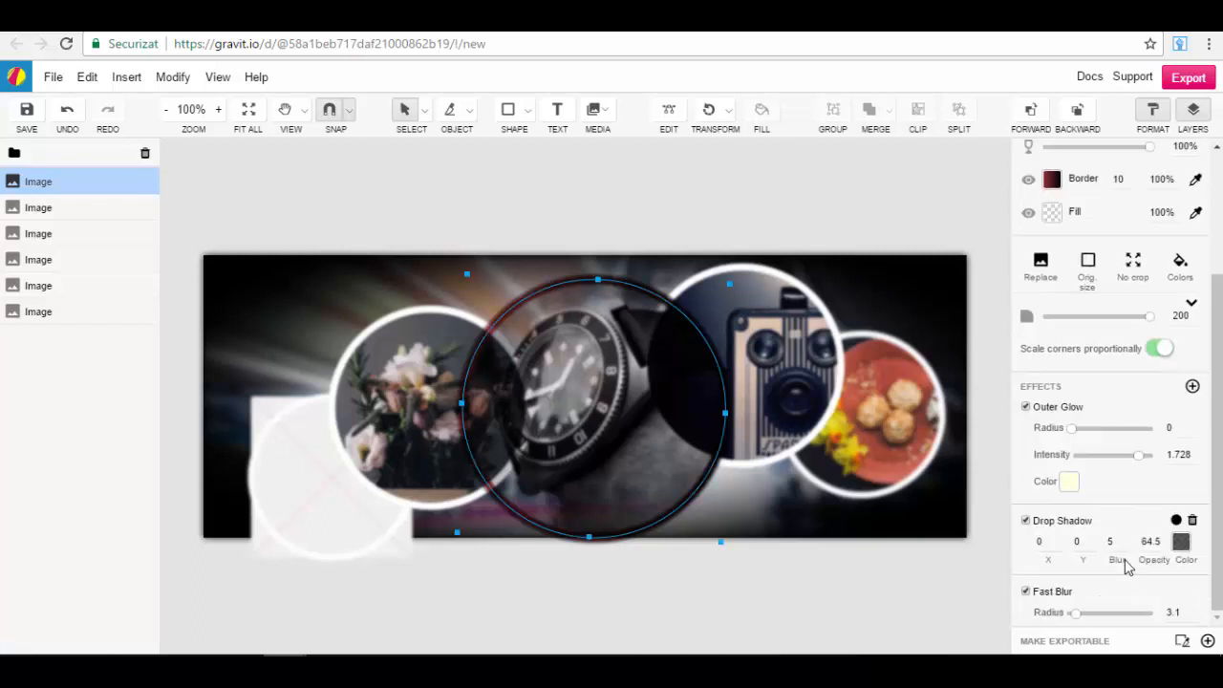
{"action": "scroll", "coordinate": [1079, 541], "scroll_direction": "down", "scroll_amount": 1}
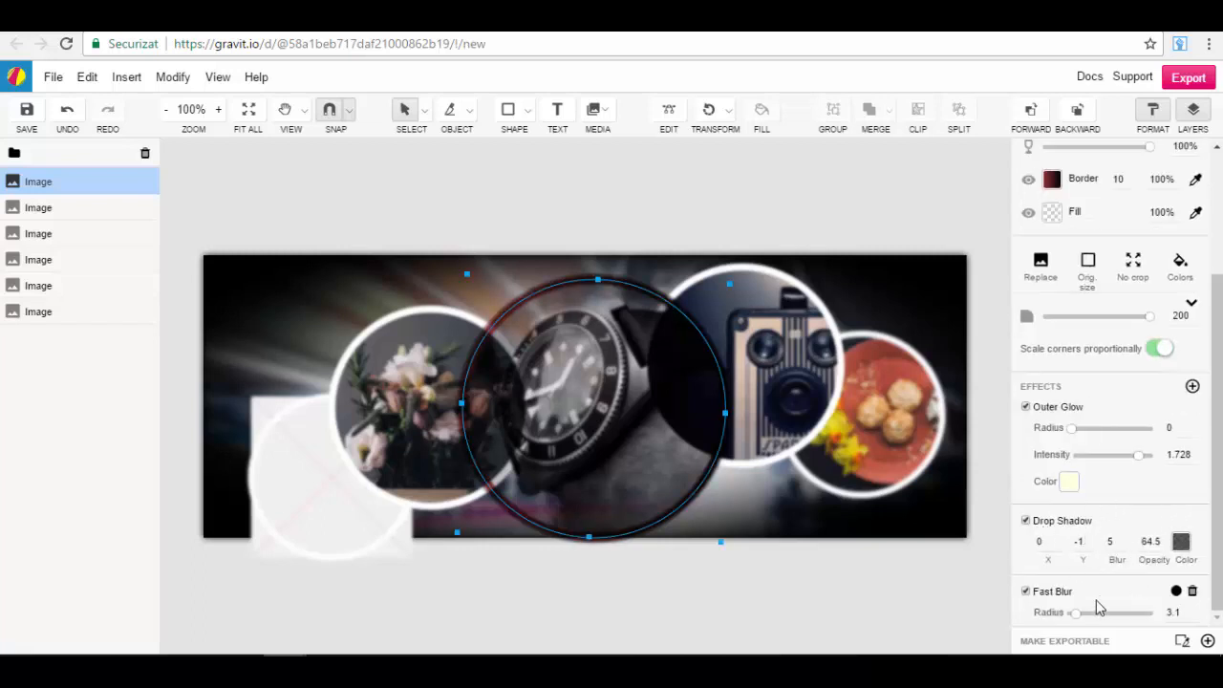
- Set the watch image's Fast Blur radius to 0 and deselect the image
{"action": "left_click_drag", "start_coordinate": [1076, 613], "coordinate": [1106, 611]}
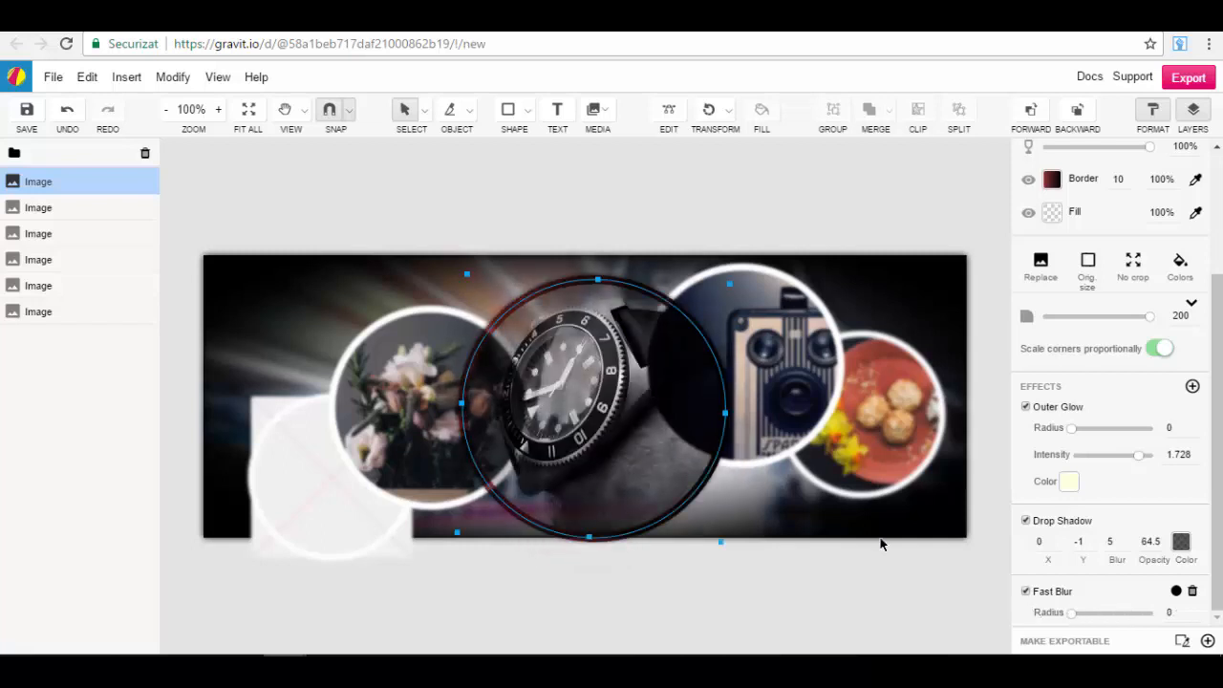
{"action": "scroll", "coordinate": [1199, 459], "scroll_direction": "up", "scroll_amount": 2}
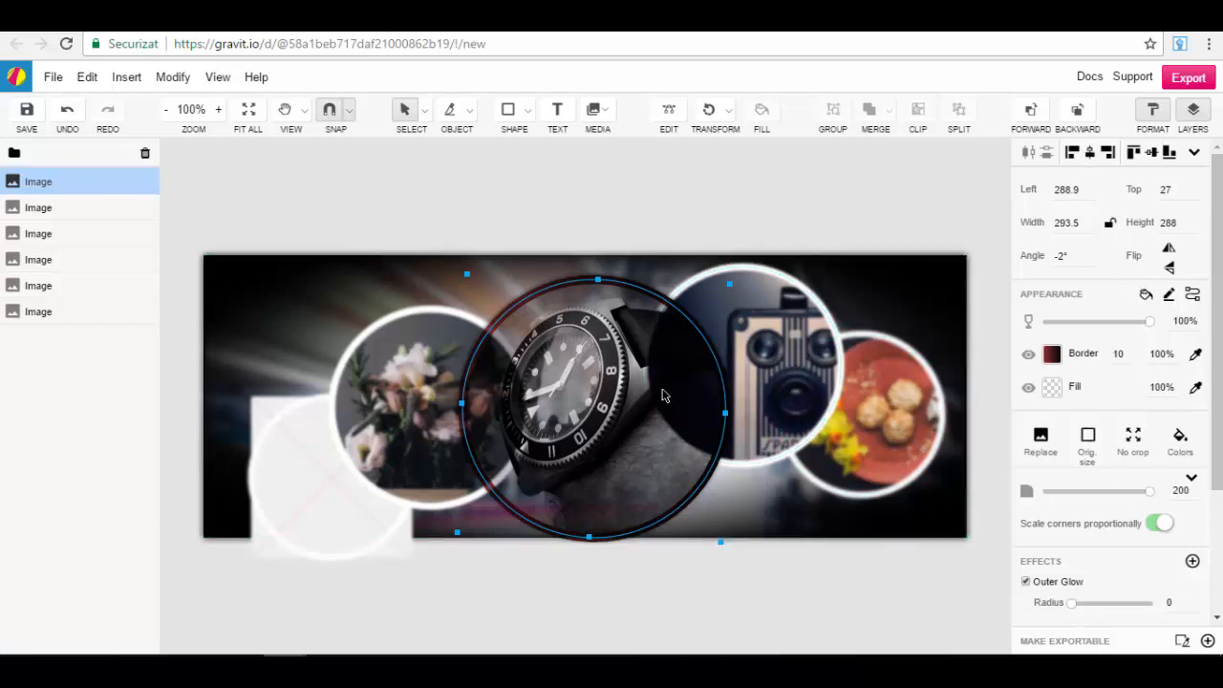
{"action": "left_click", "coordinate": [678, 214]}
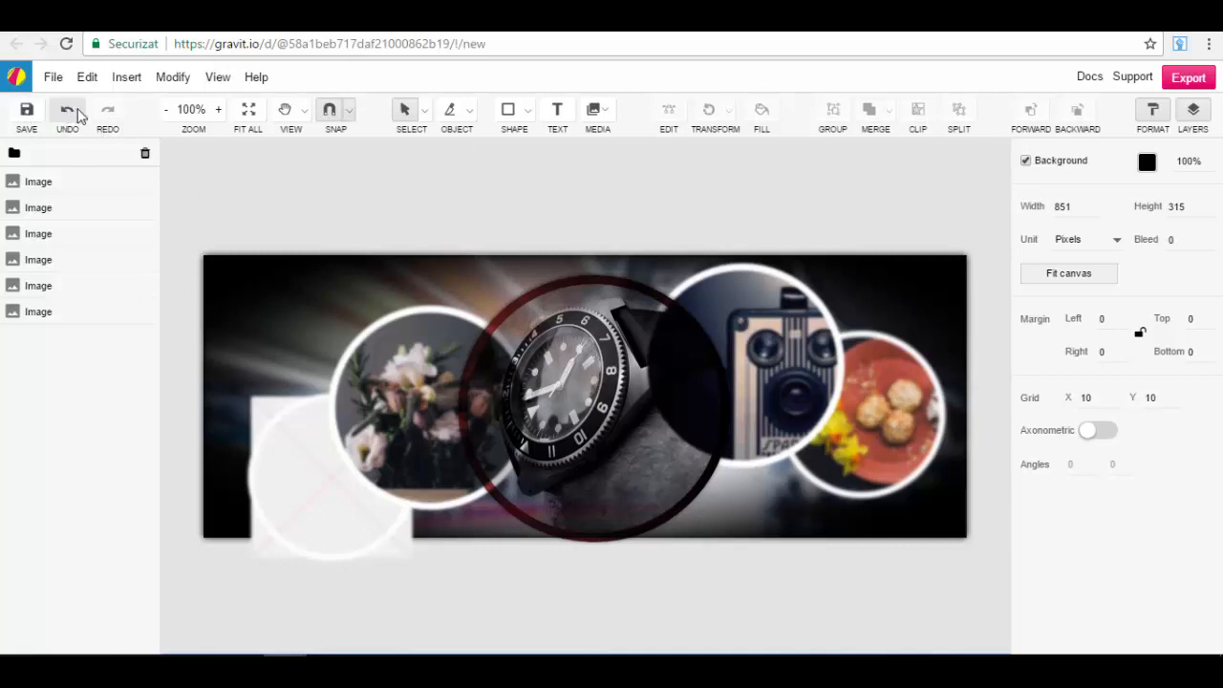
- Zoom the canvas to 150%, return to 100%, and fit the whole cover in view
{"action": "left_click", "coordinate": [219, 110]}
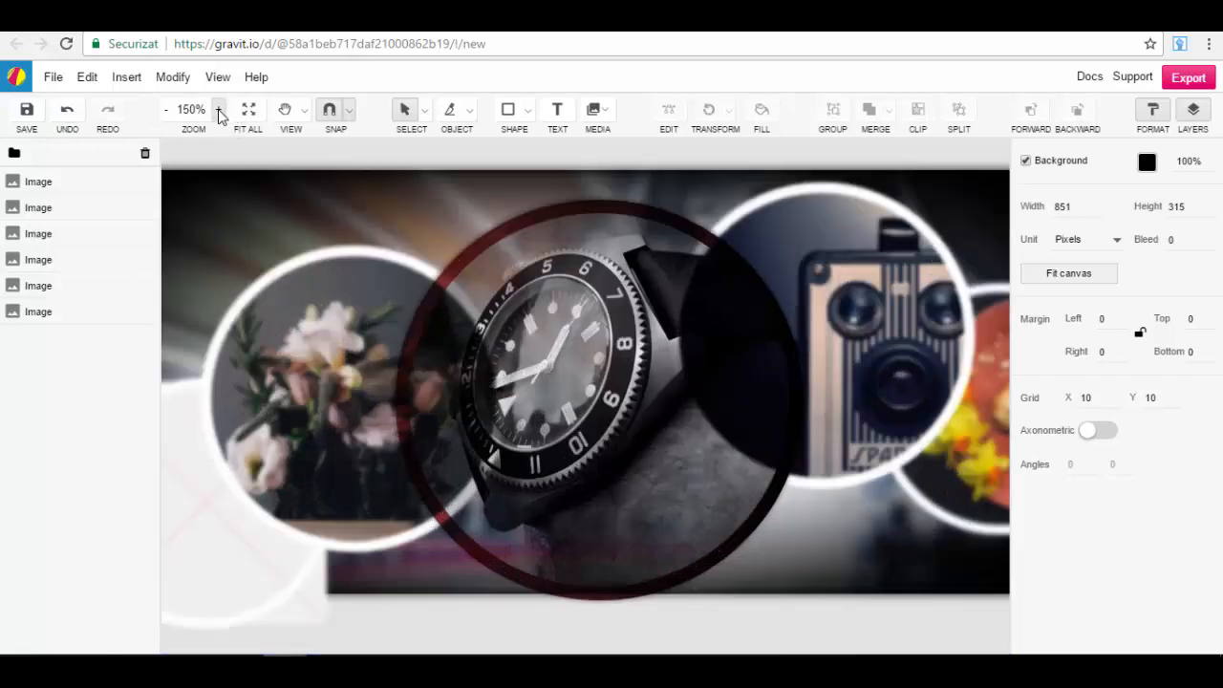
{"action": "left_click", "coordinate": [168, 113]}
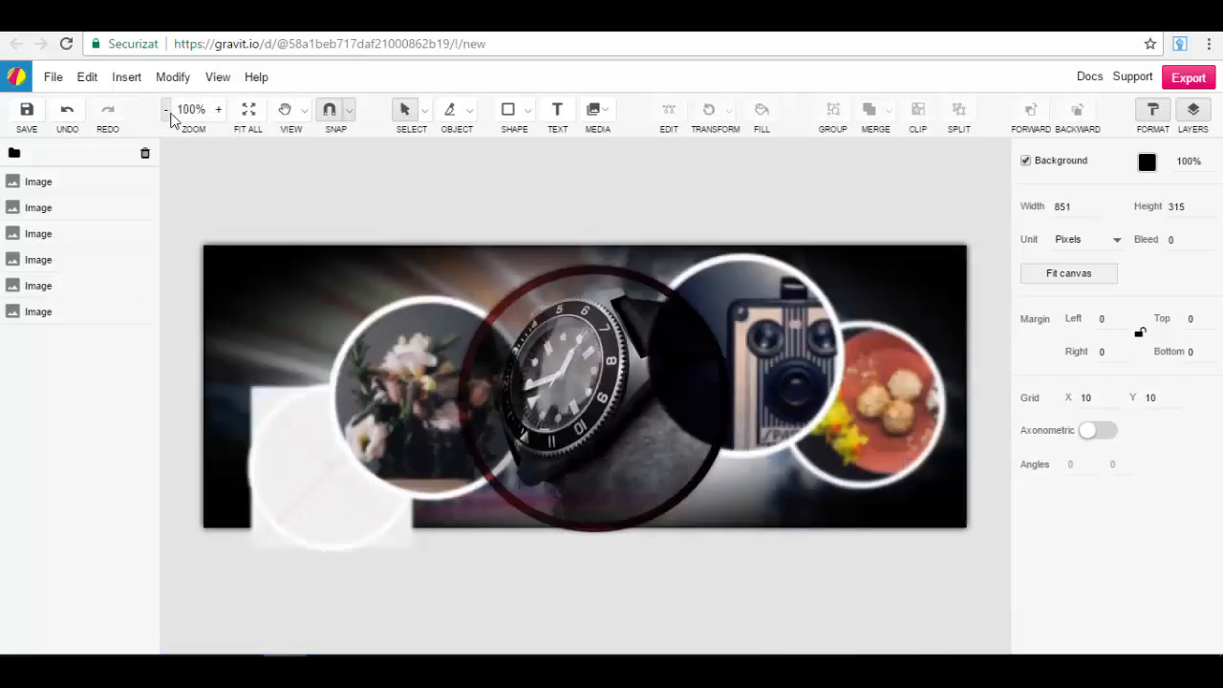
{"action": "left_click", "coordinate": [251, 115]}
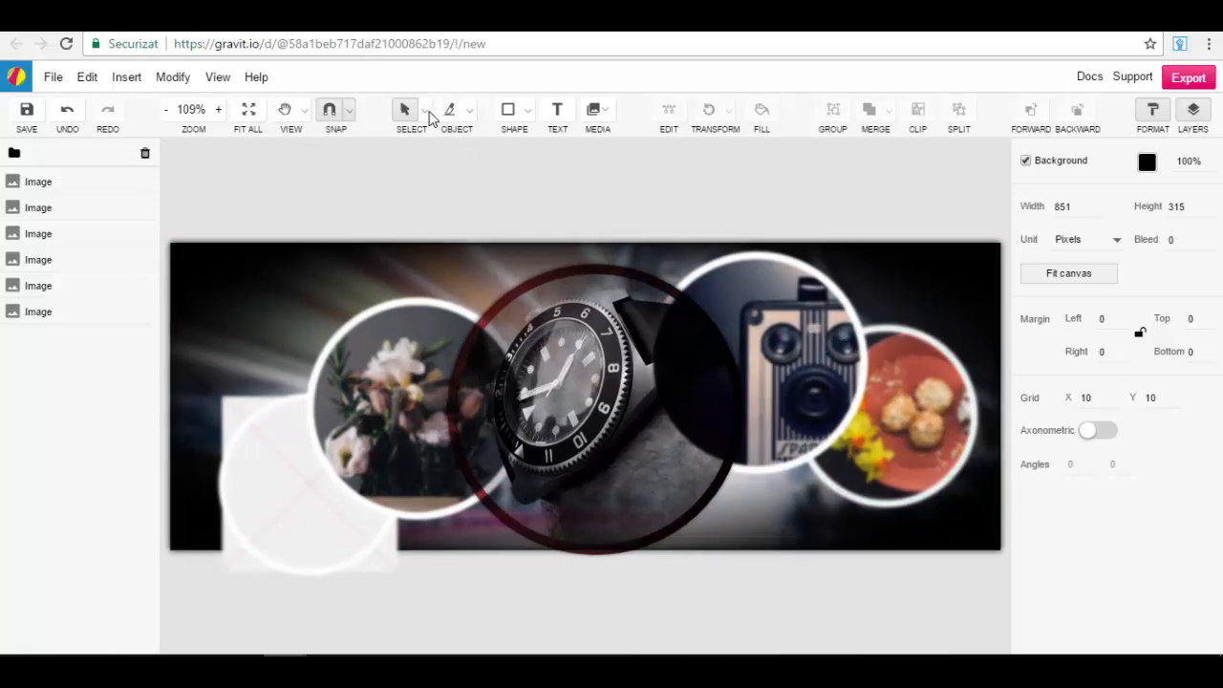
{"action": "left_click", "coordinate": [423, 112]}
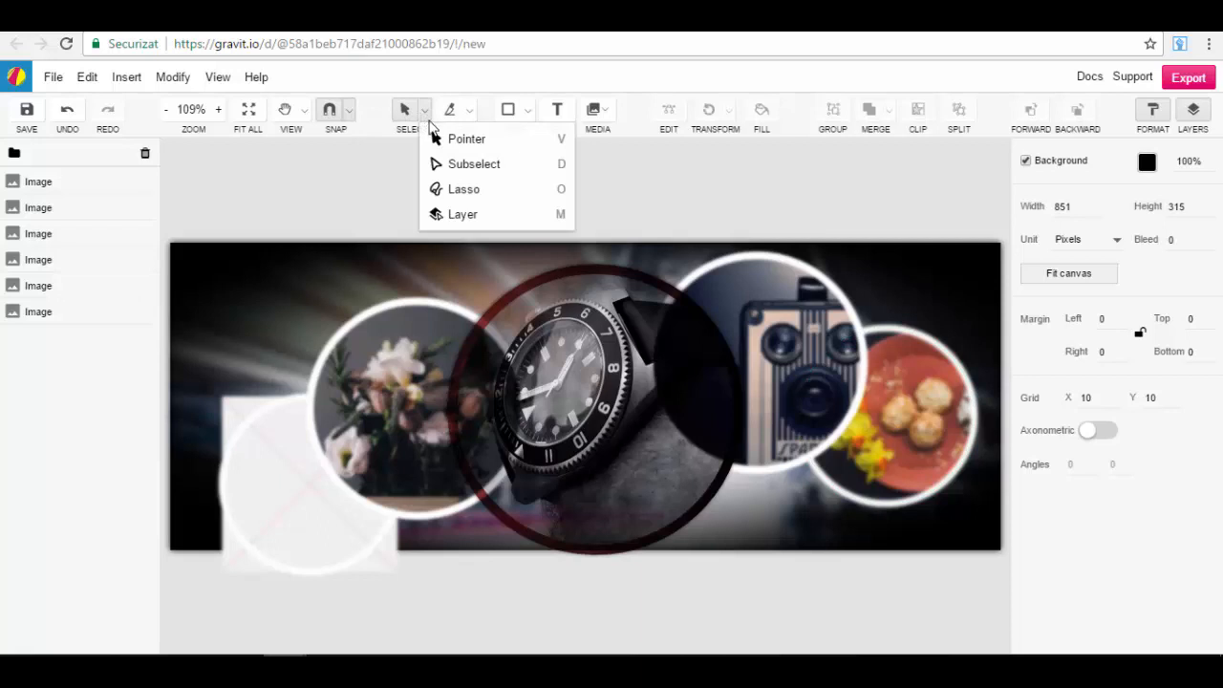
{"action": "left_click", "coordinate": [469, 113]}
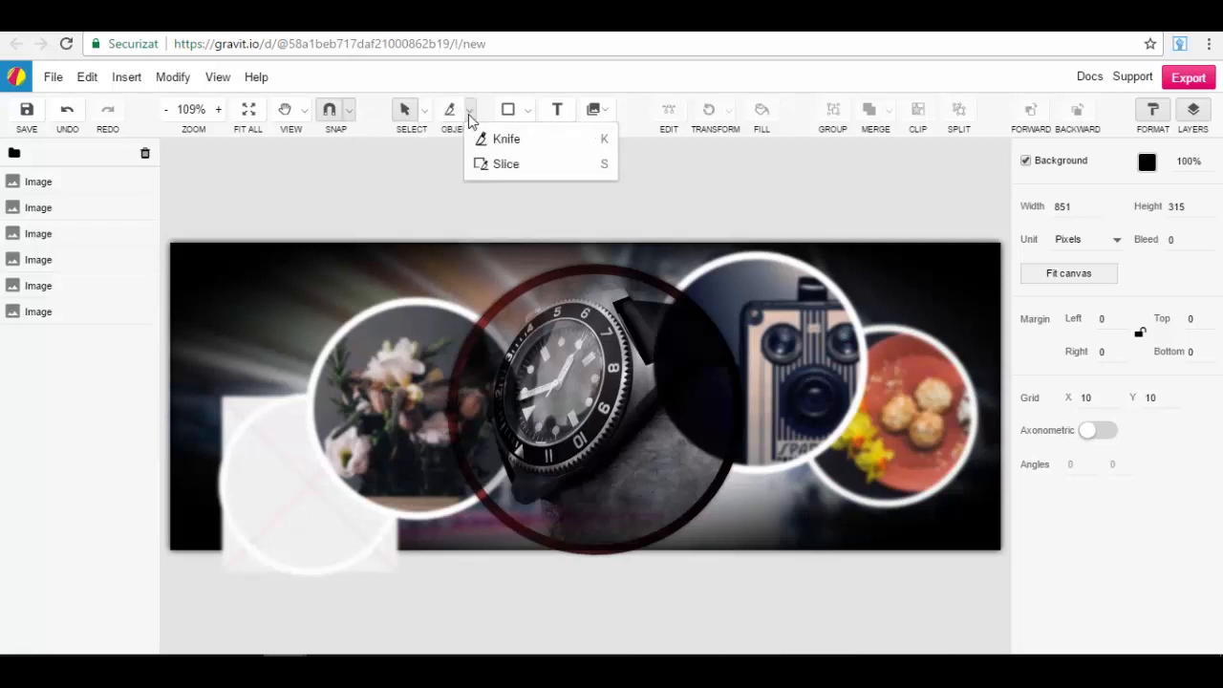
- Draw a rectangle about 230 by 229 px over the flower and placeholder images, shift it slightly left, and delete it
{"action": "left_click", "coordinate": [527, 110]}
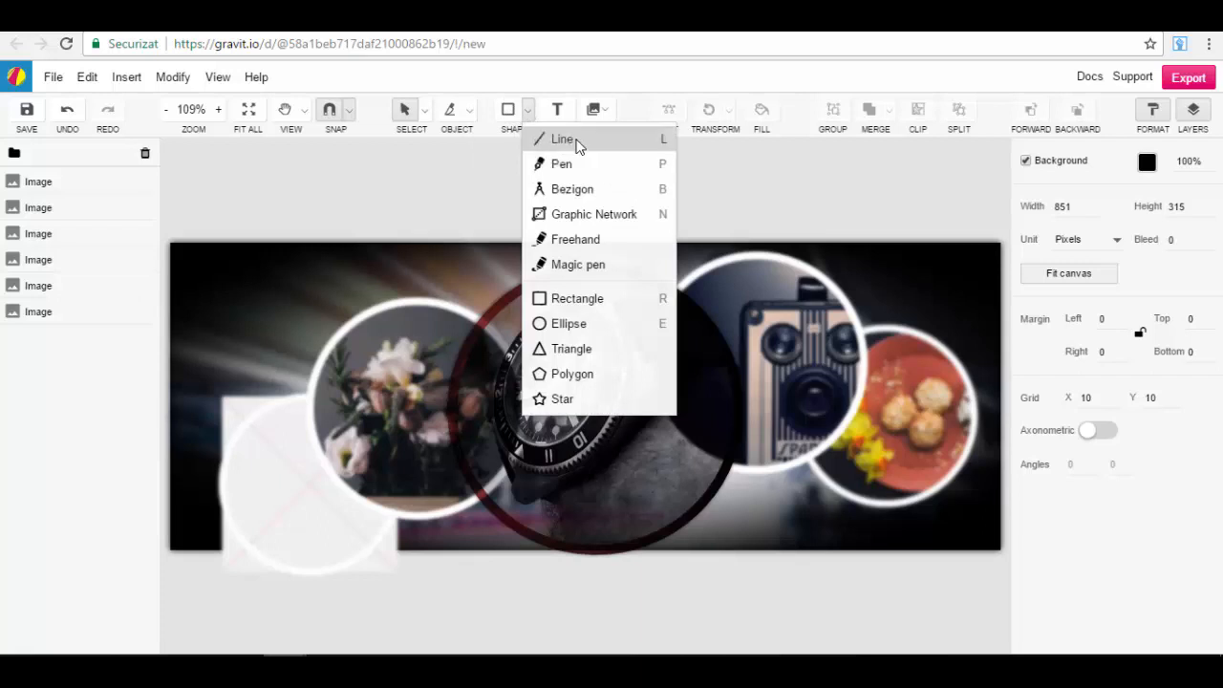
{"action": "left_click", "coordinate": [576, 298]}
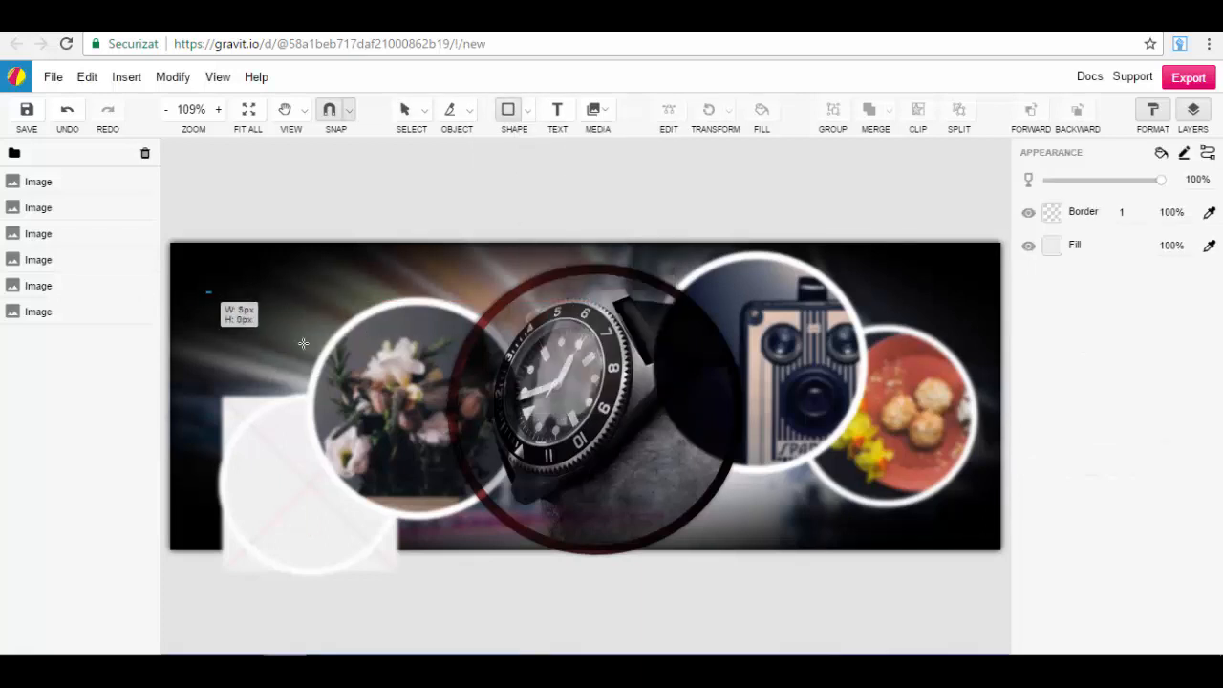
{"action": "left_click_drag", "start_coordinate": [206, 293], "coordinate": [430, 516]}
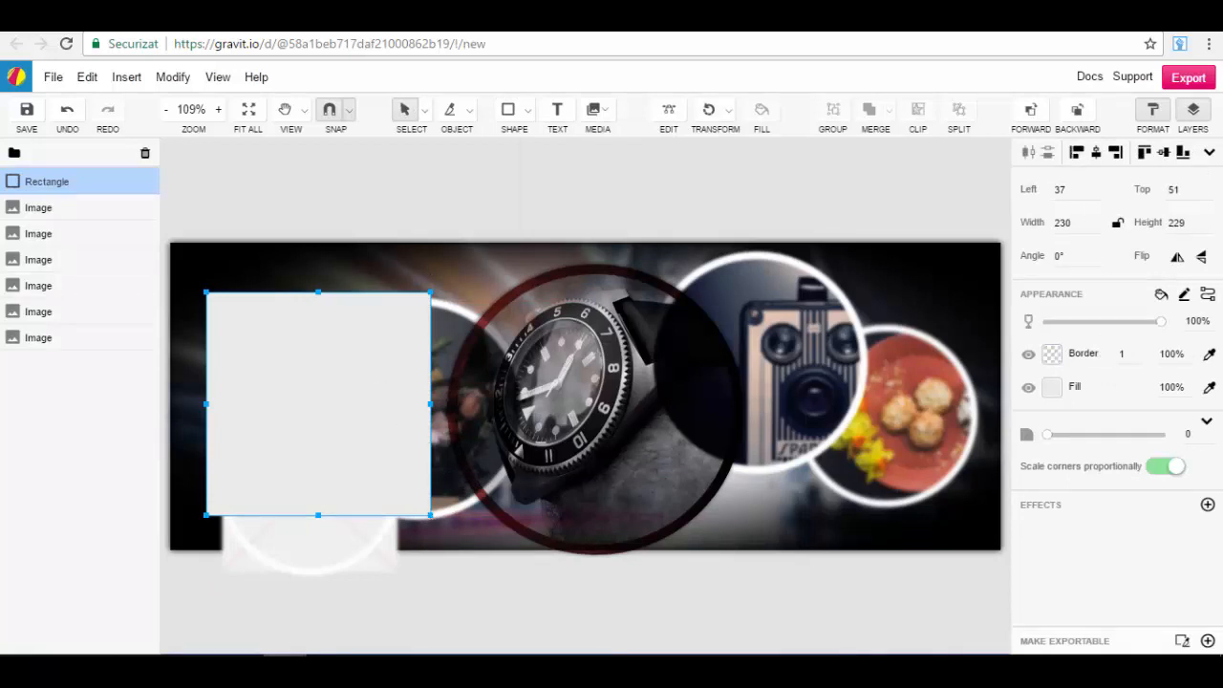
{"action": "mouse_move", "coordinate": [298, 401]}
{"action": "left_mouse_down"}
{"action": "mouse_move", "coordinate": [323, 364]}
{"action": "mouse_move", "coordinate": [267, 429]}
{"action": "mouse_move", "coordinate": [300, 382]}
{"action": "left_mouse_up"}
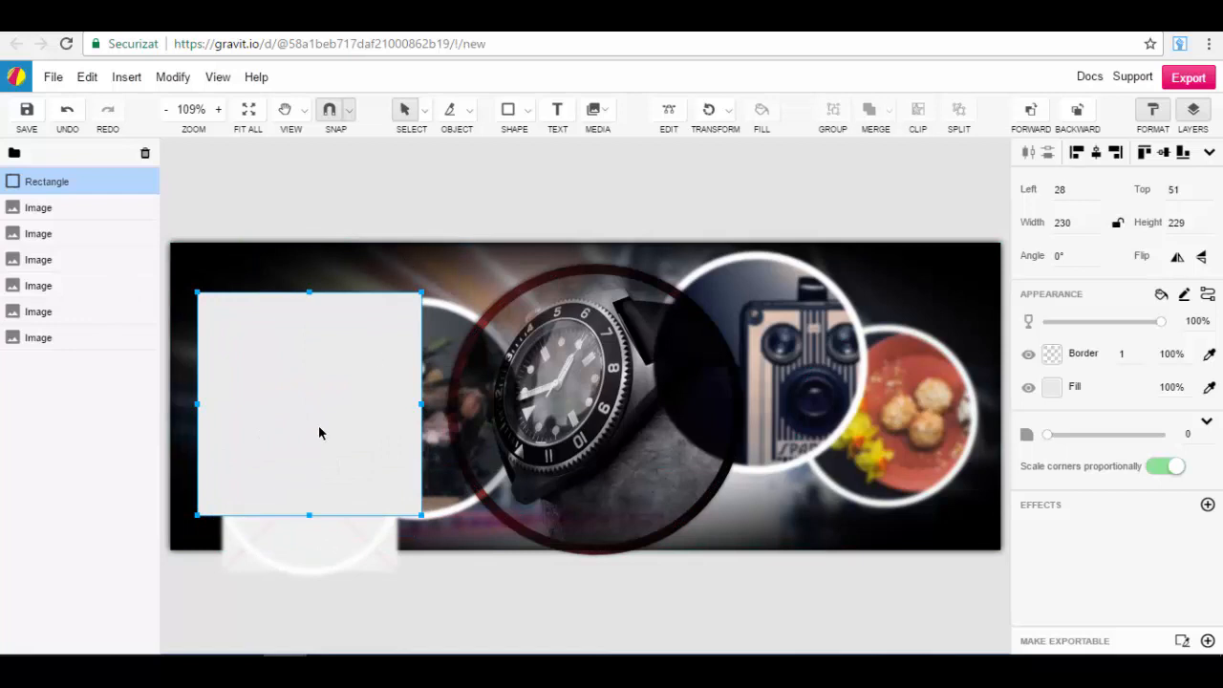
{"action": "key", "text": "Delete"}
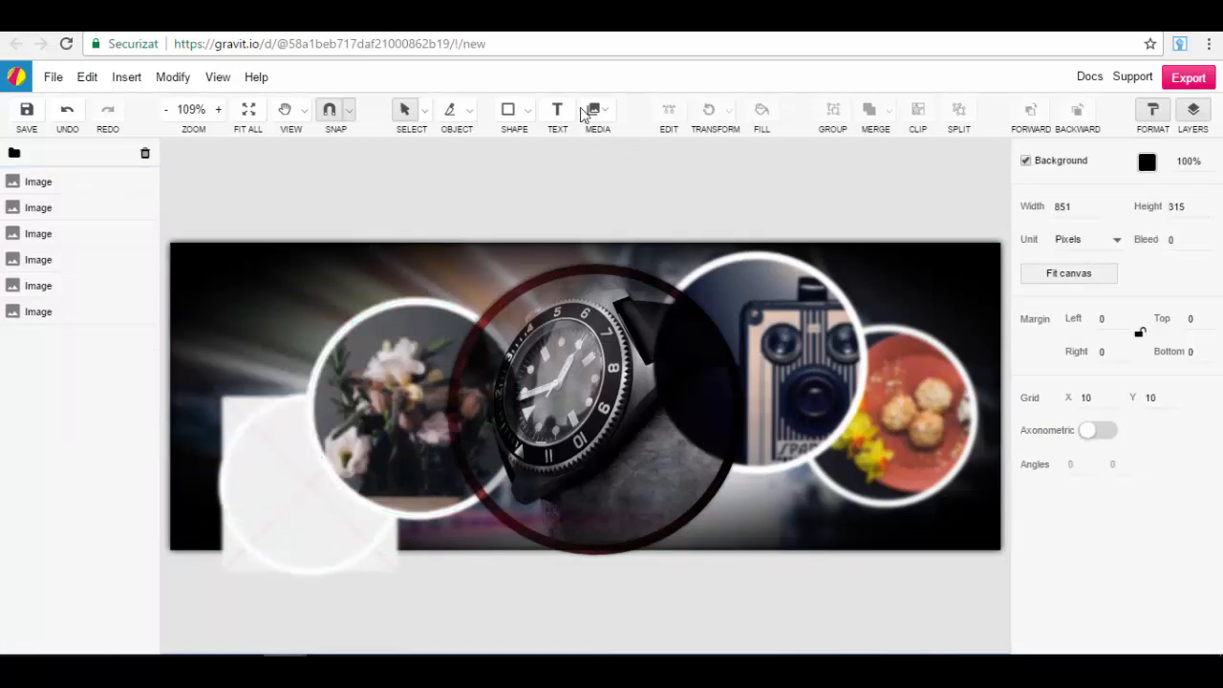
- Try Freehand strokes over the flower and placeholder images, and undo them
{"action": "left_click", "coordinate": [527, 109]}
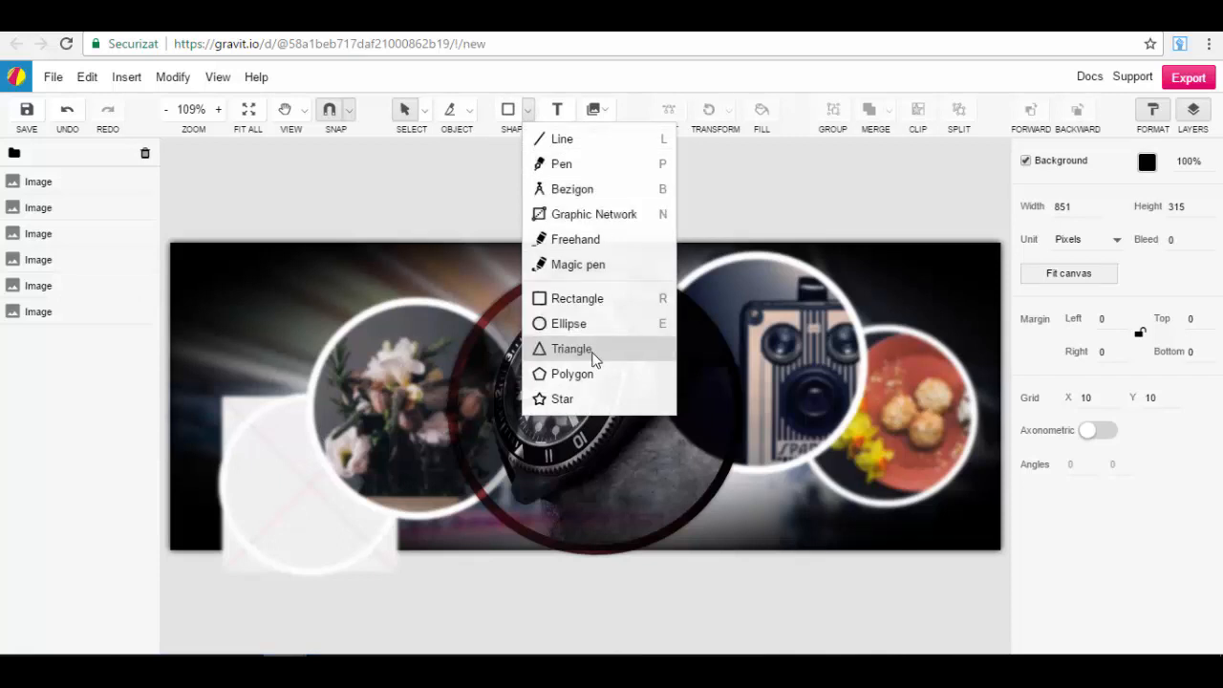
{"action": "left_click", "coordinate": [578, 240]}
{"action": "mouse_move", "coordinate": [201, 354]}
{"action": "left_mouse_down"}
{"action": "mouse_move", "coordinate": [377, 409]}
{"action": "mouse_move", "coordinate": [328, 333]}
{"action": "mouse_move", "coordinate": [355, 359]}
{"action": "mouse_move", "coordinate": [301, 418]}
{"action": "mouse_move", "coordinate": [199, 429]}
{"action": "mouse_move", "coordinate": [259, 593]}
{"action": "mouse_move", "coordinate": [381, 549]}
{"action": "left_mouse_up"}
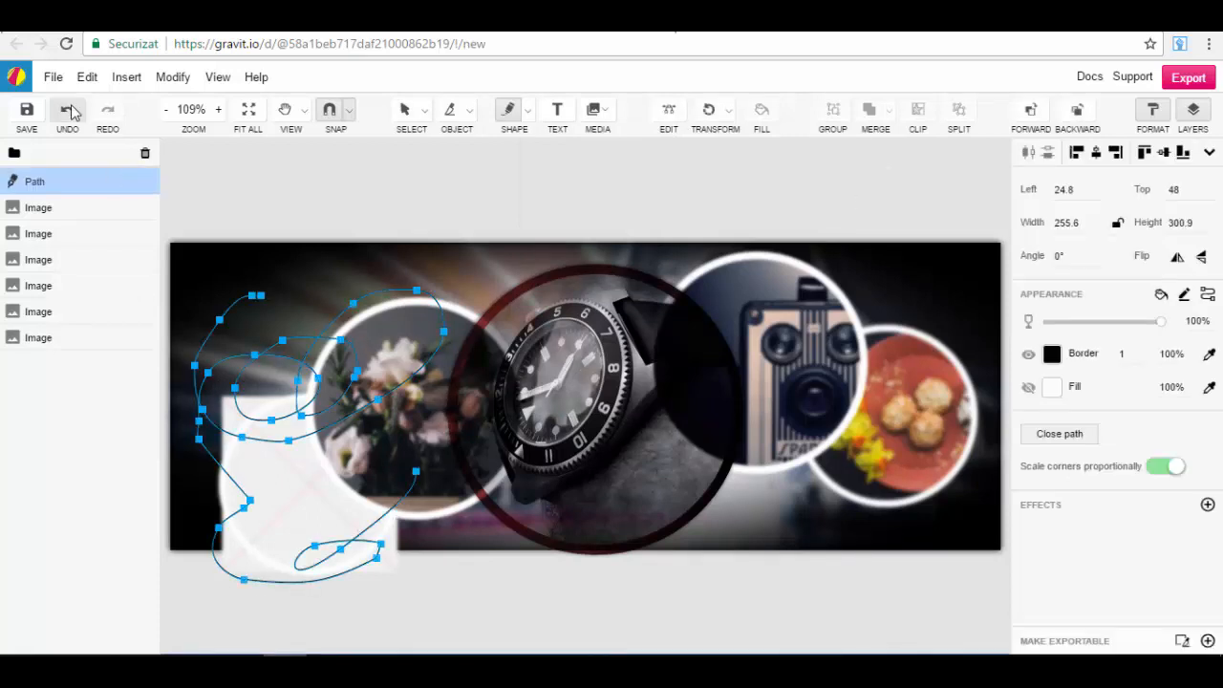
{"action": "left_click", "coordinate": [261, 301]}
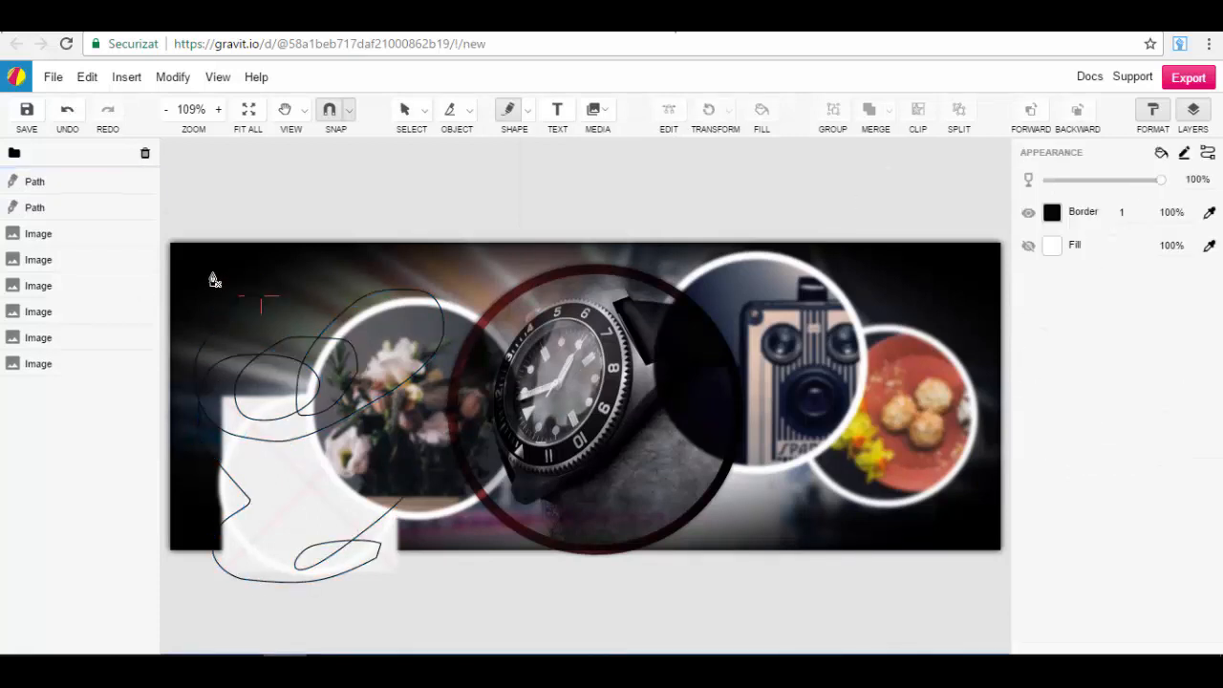
{"action": "left_click_drag", "start_coordinate": [212, 274], "coordinate": [204, 276]}
{"action": "left_click", "coordinate": [68, 111]}
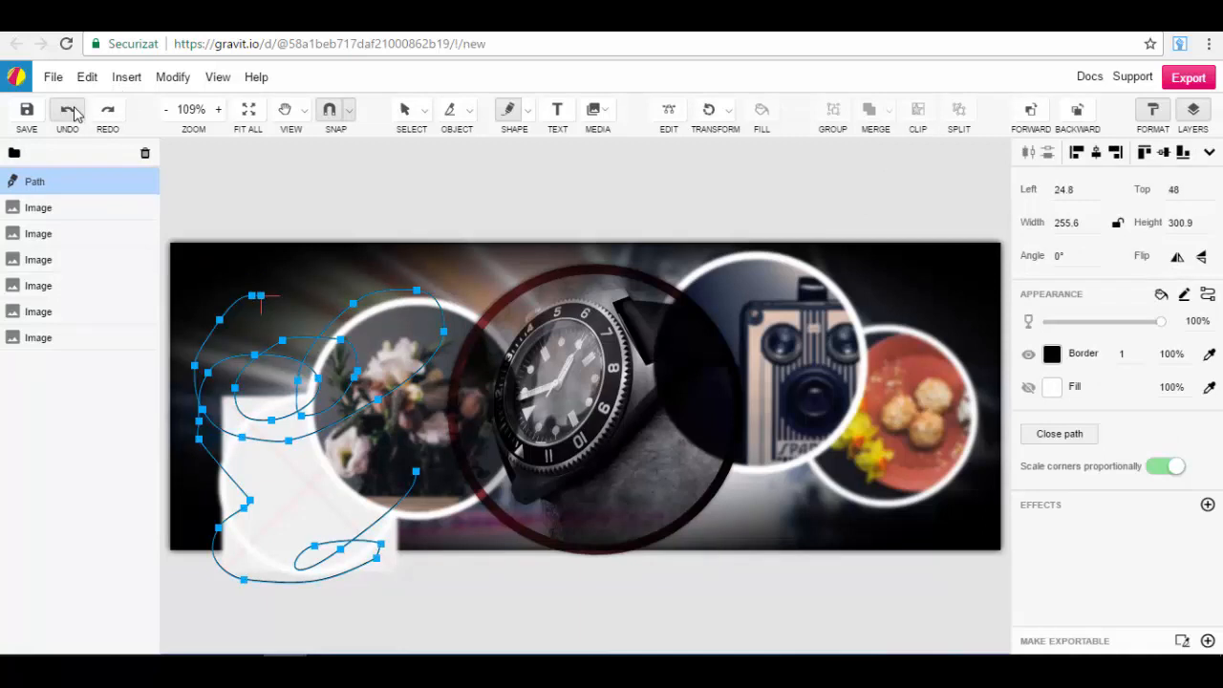
{"action": "left_click", "coordinate": [74, 113]}
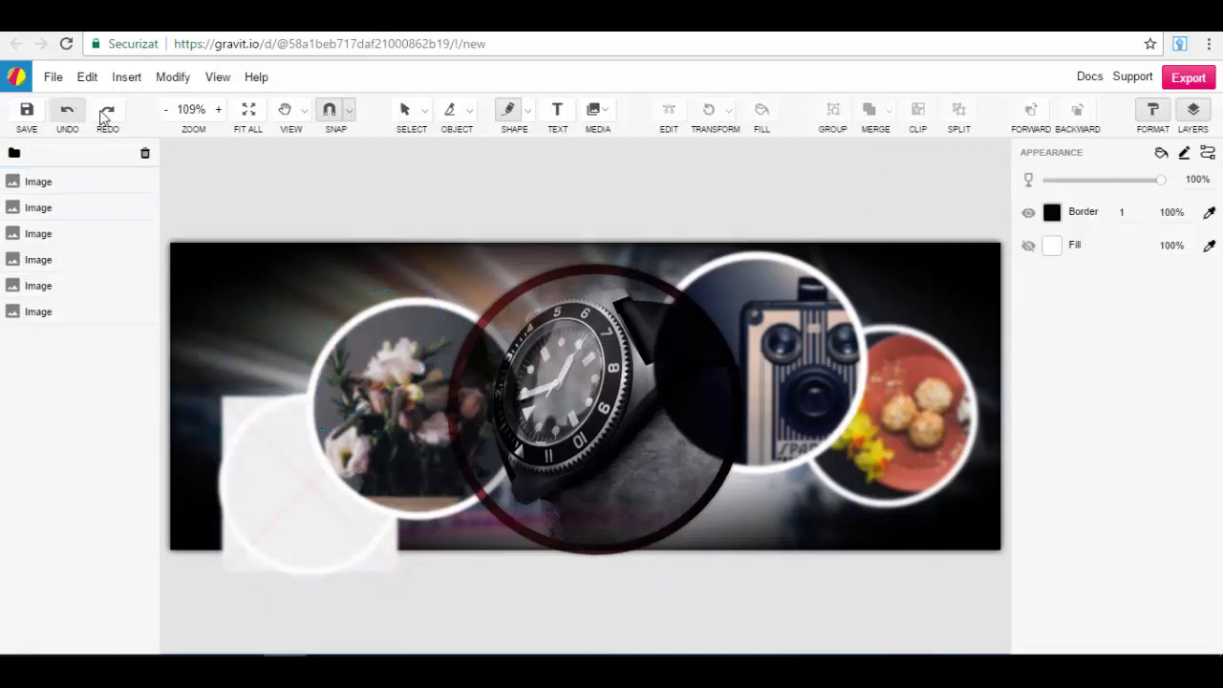
- Add the text "Hello" in the cover's dark upper-left area, above the placeholder image
{"action": "left_click", "coordinate": [570, 111]}
{"action": "left_click", "coordinate": [223, 303]}
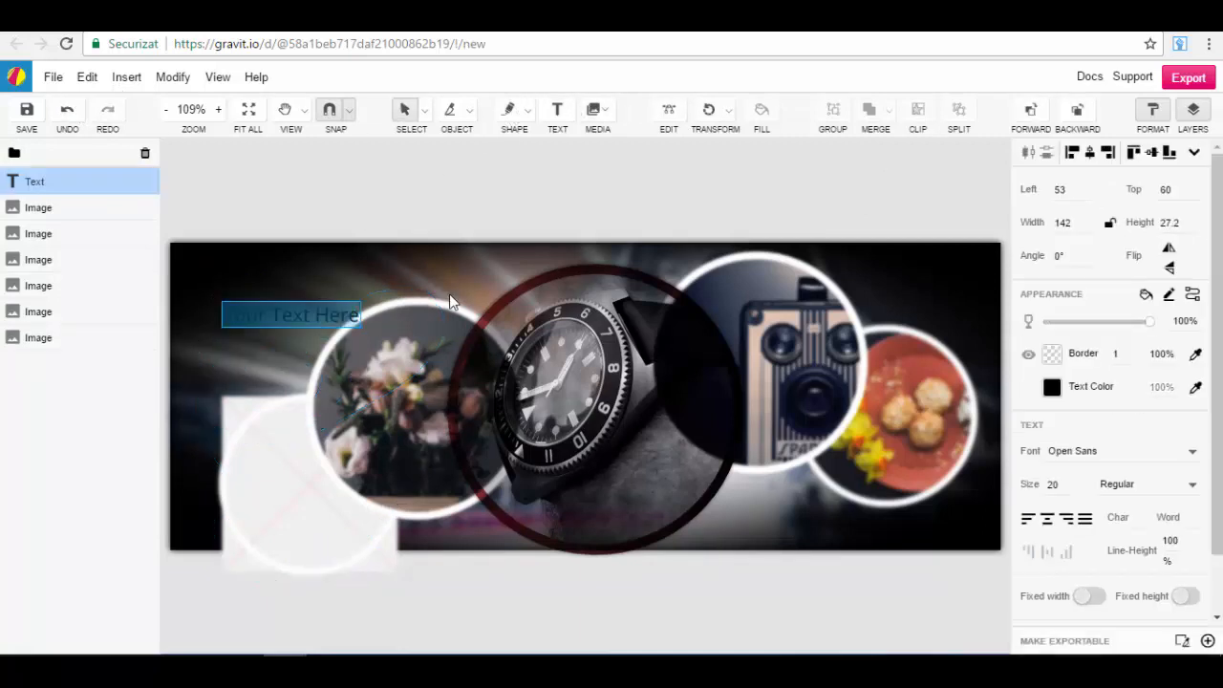
{"action": "type", "text": "Hello"}
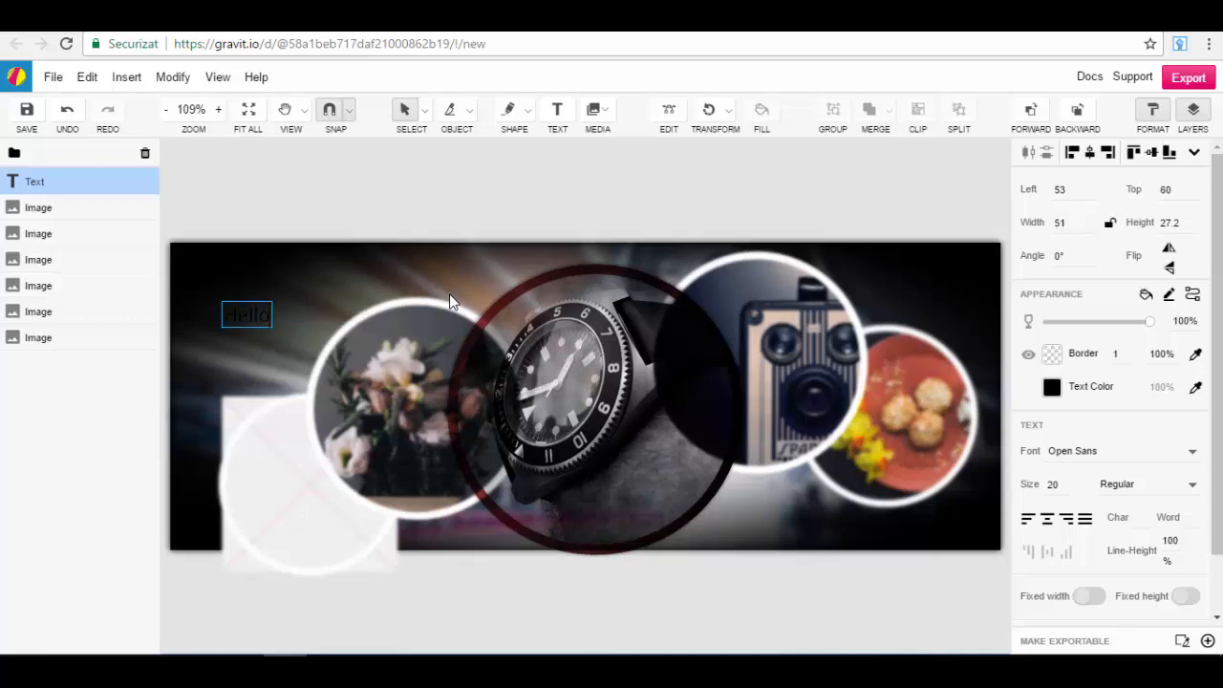
- Set the "Hello" text's font to Aclonica and its size to 60
{"action": "key", "text": "ctrl+a"}
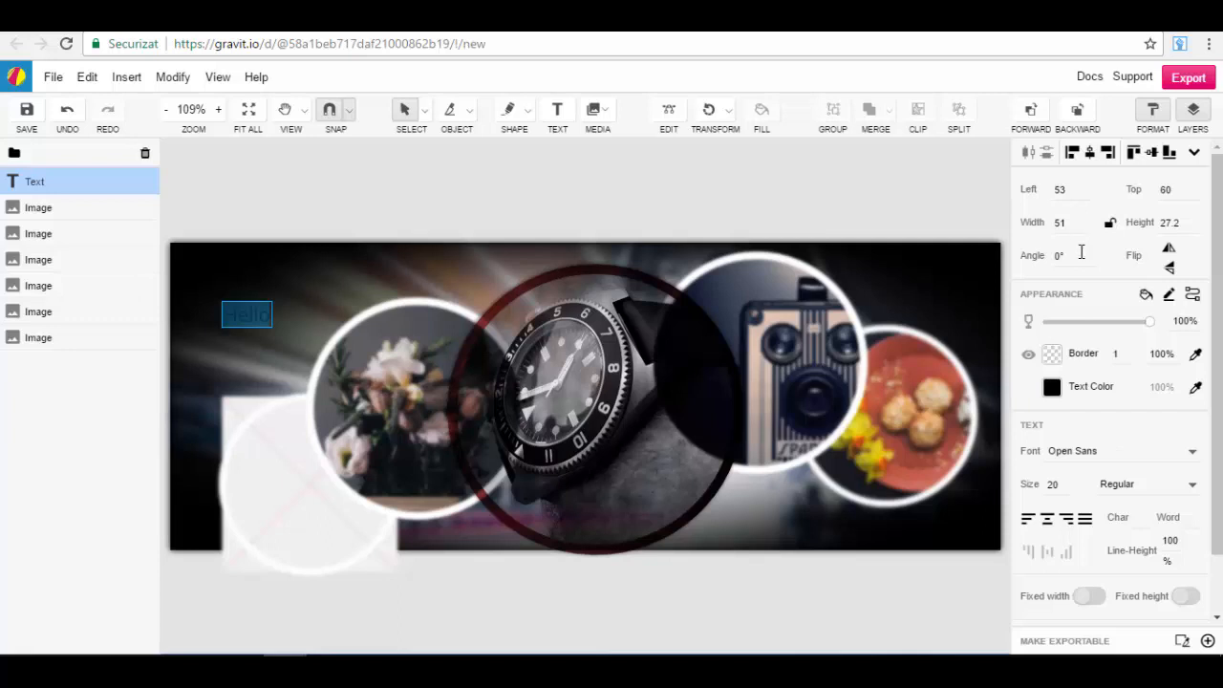
{"action": "scroll", "coordinate": [1081, 258], "scroll_direction": "down", "scroll_amount": 2}
{"action": "left_click", "coordinate": [1079, 450]}
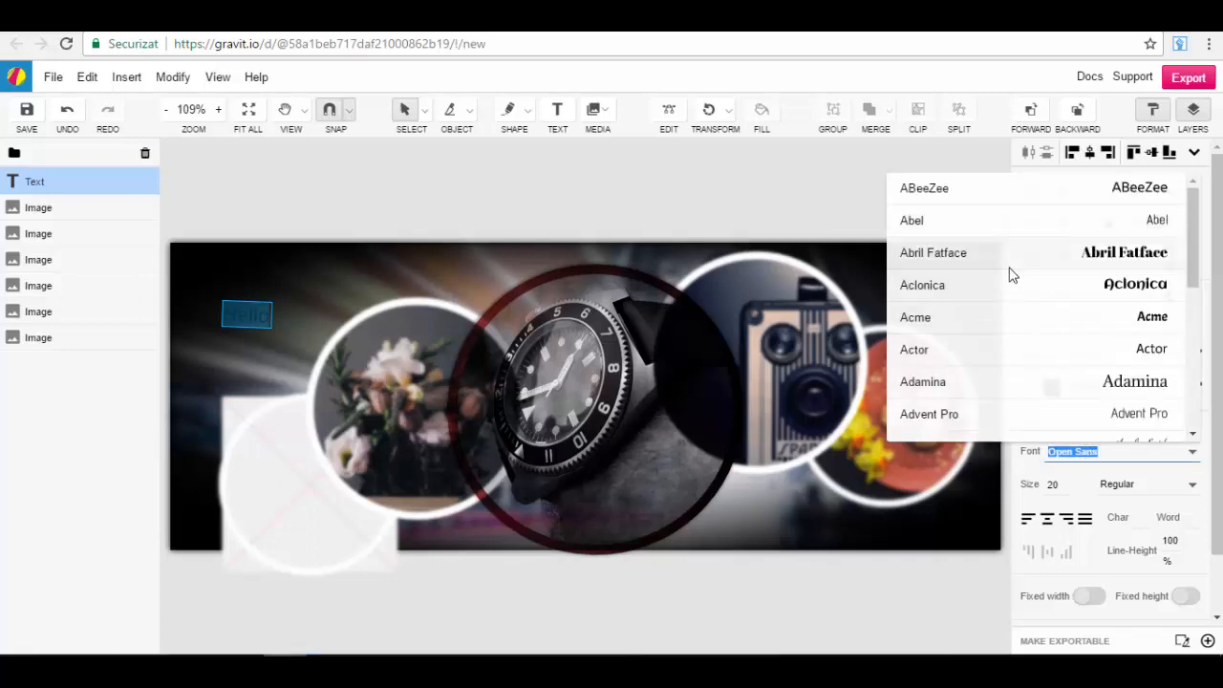
{"action": "left_click", "coordinate": [1006, 278]}
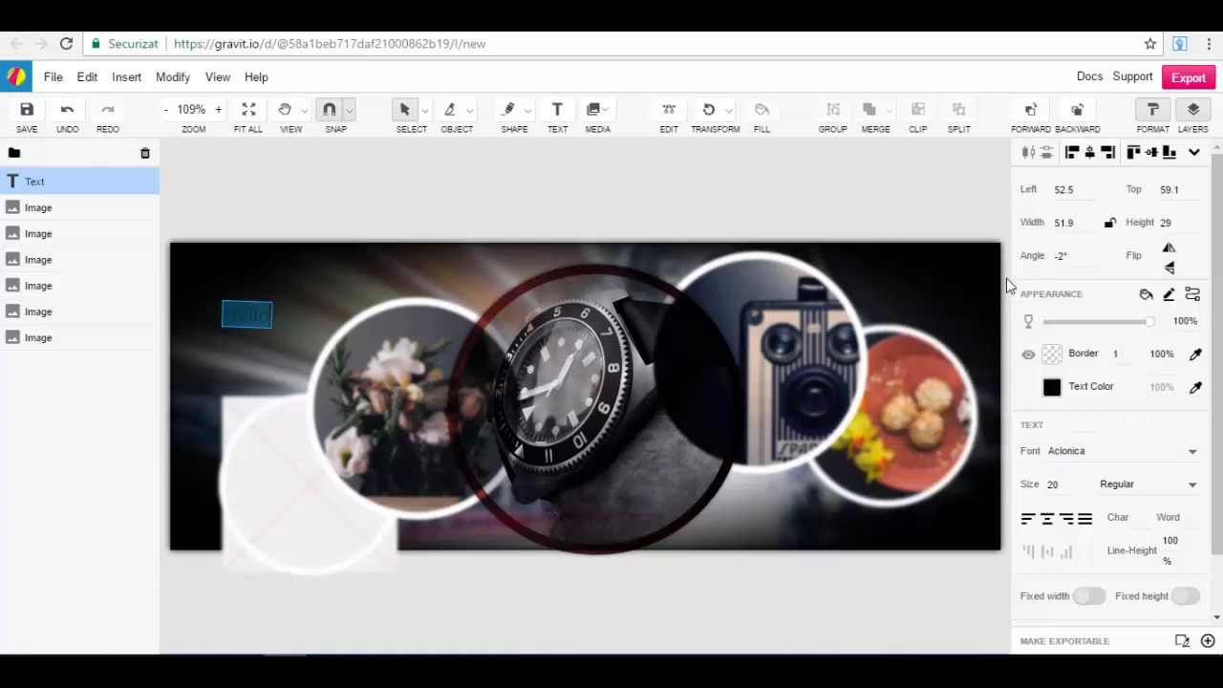
{"action": "left_click", "coordinate": [1064, 487]}
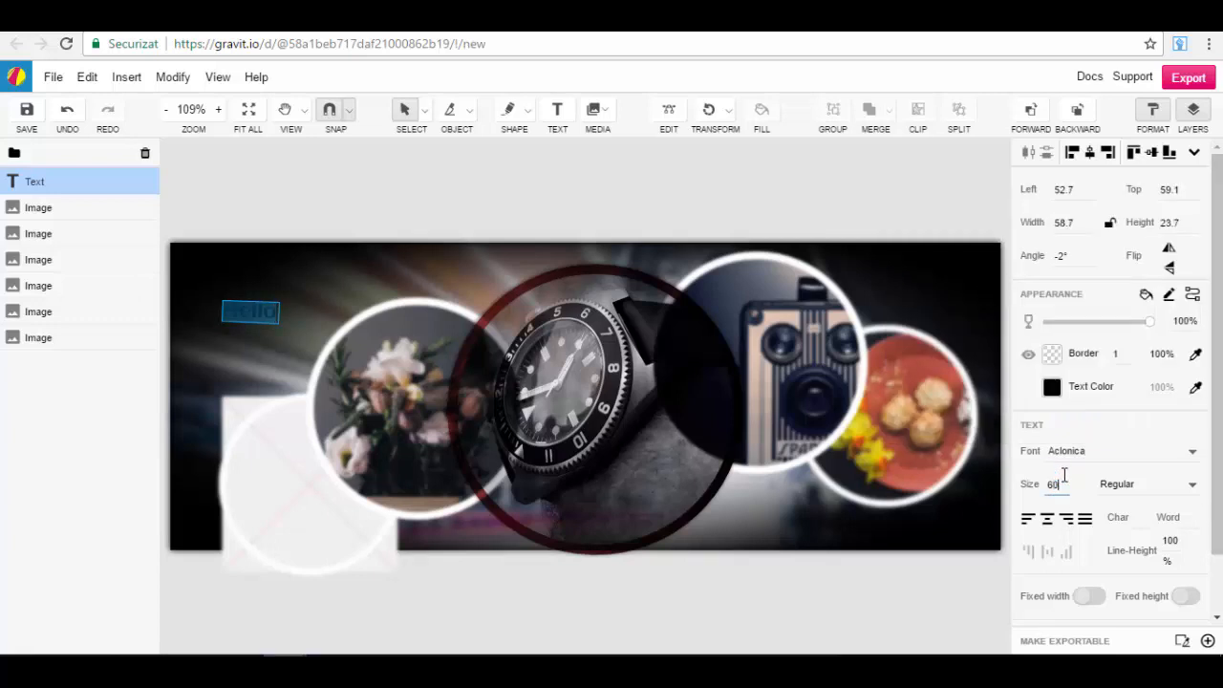
{"action": "key", "text": "Return"}
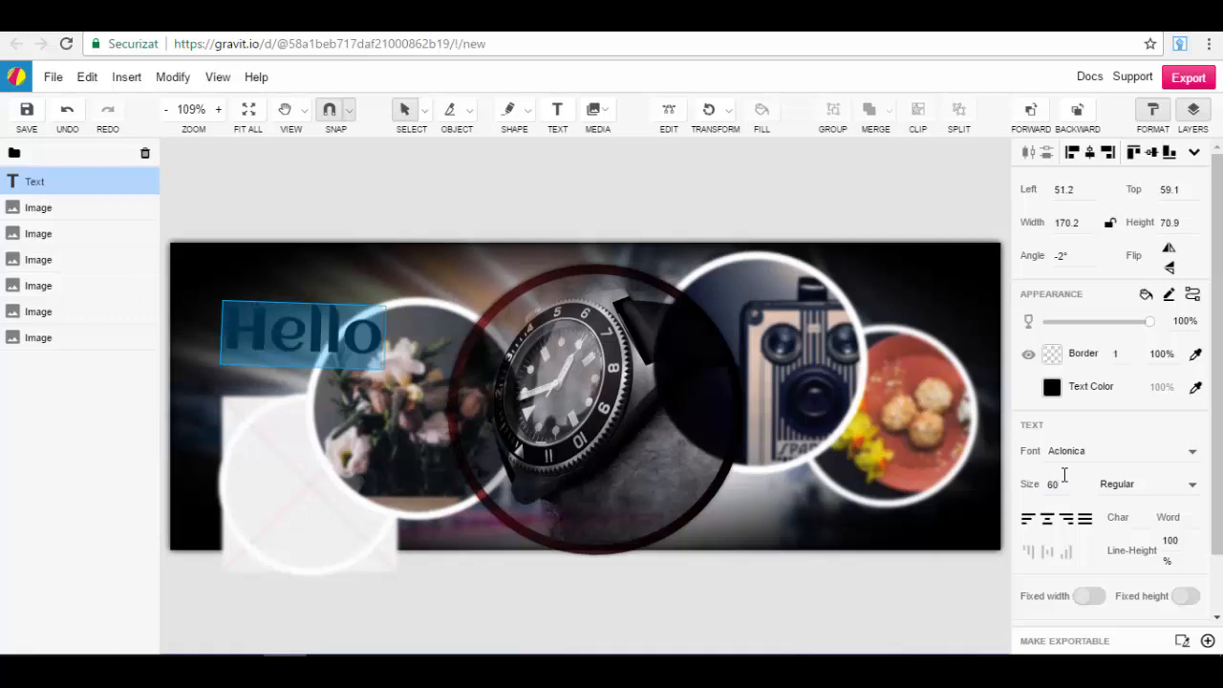
- Change the "Hello" text color to near-white #FAFAFA
{"action": "left_click", "coordinate": [1052, 387]}
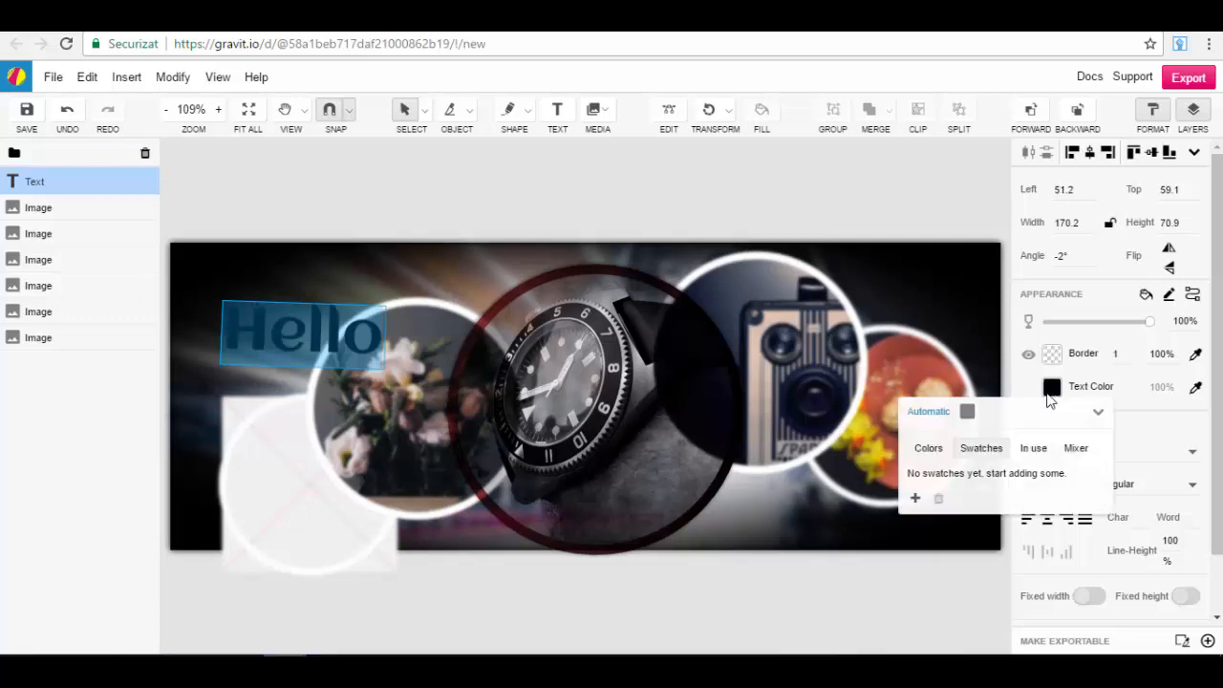
{"action": "left_click", "coordinate": [968, 413]}
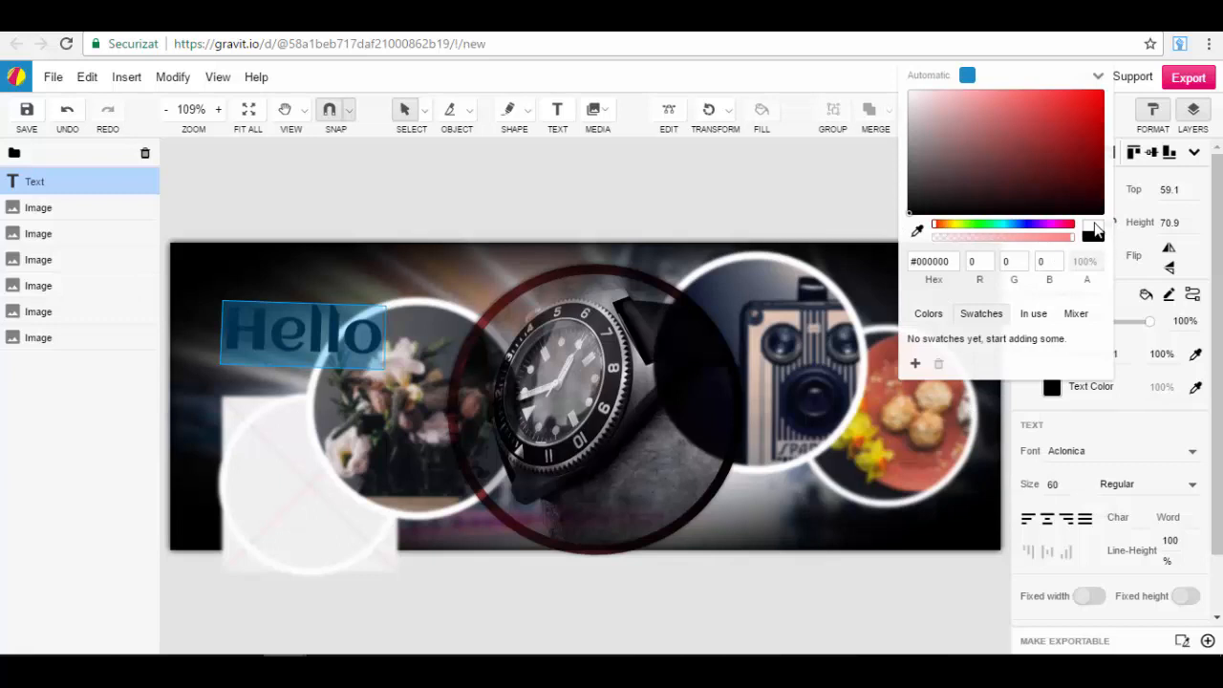
{"action": "left_click", "coordinate": [913, 94]}
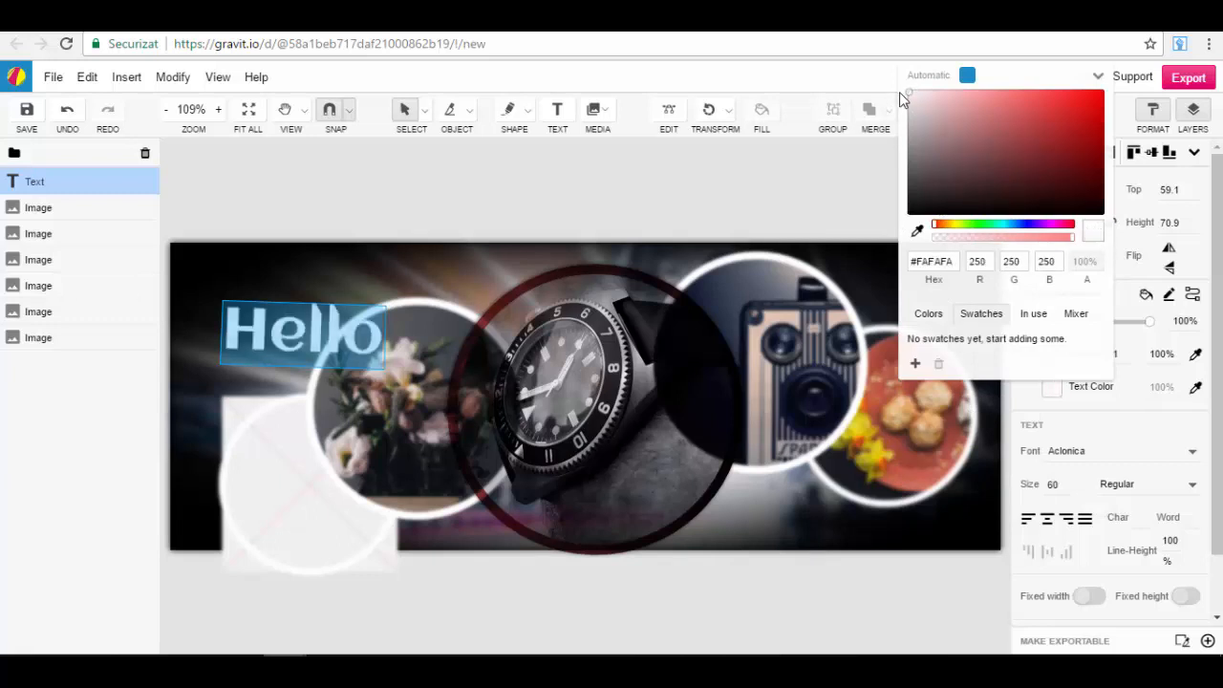
{"action": "left_click", "coordinate": [1031, 420]}
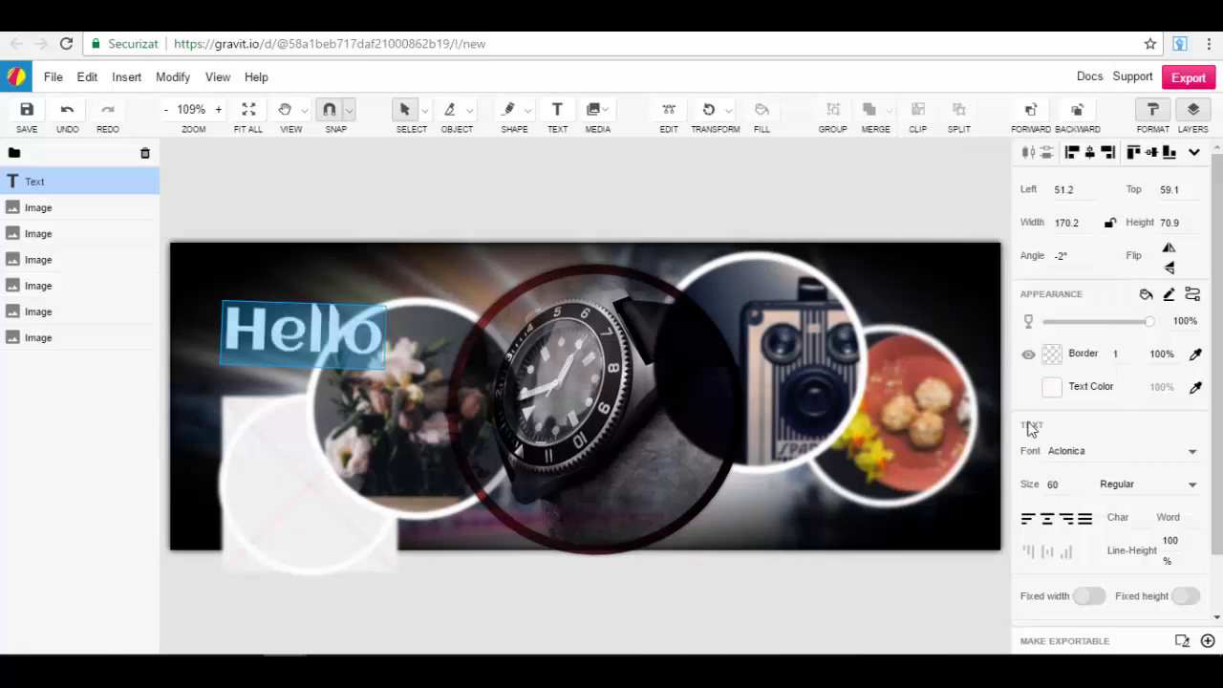
- Add an Outer Glow effect to the "Hello" text and finish editing the text
{"action": "scroll", "coordinate": [1076, 514], "scroll_direction": "down", "scroll_amount": 2}
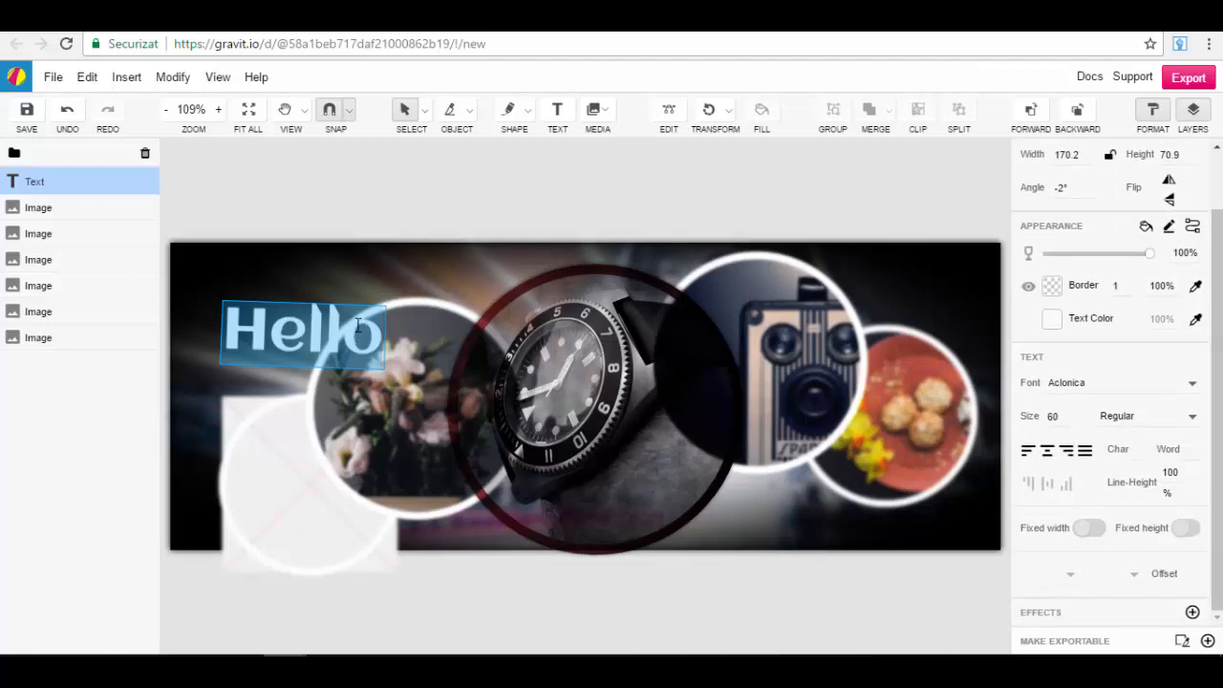
{"action": "left_click", "coordinate": [1192, 612]}
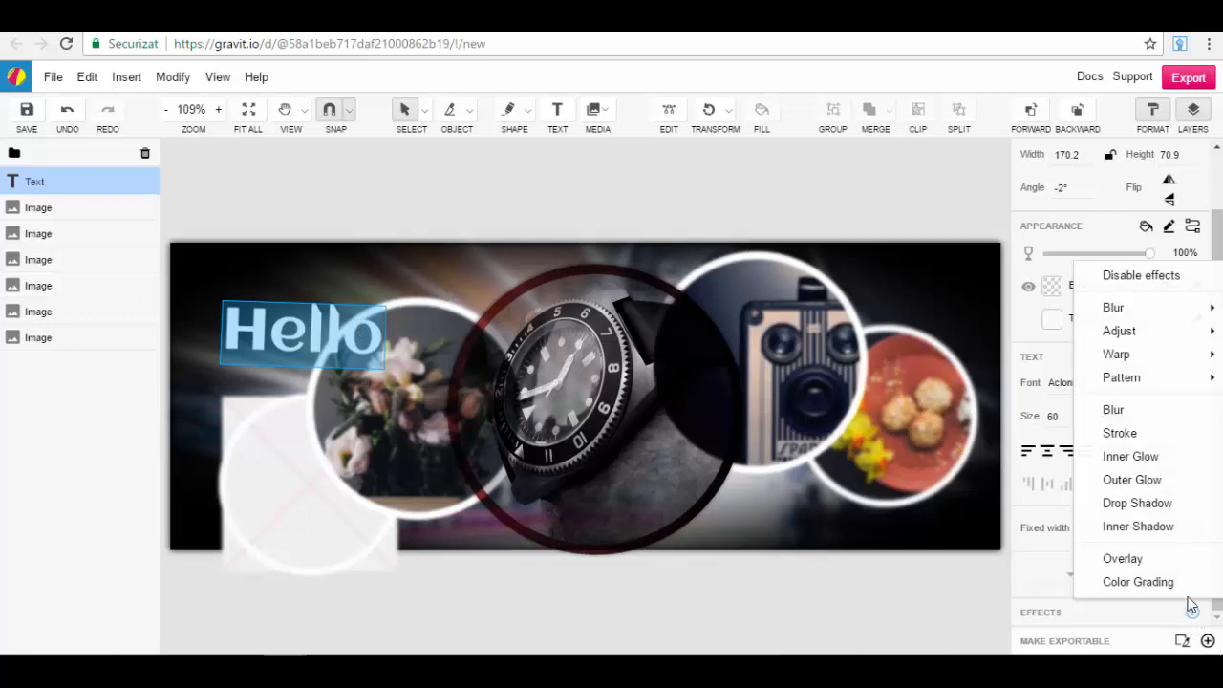
{"action": "left_click", "coordinate": [1155, 481]}
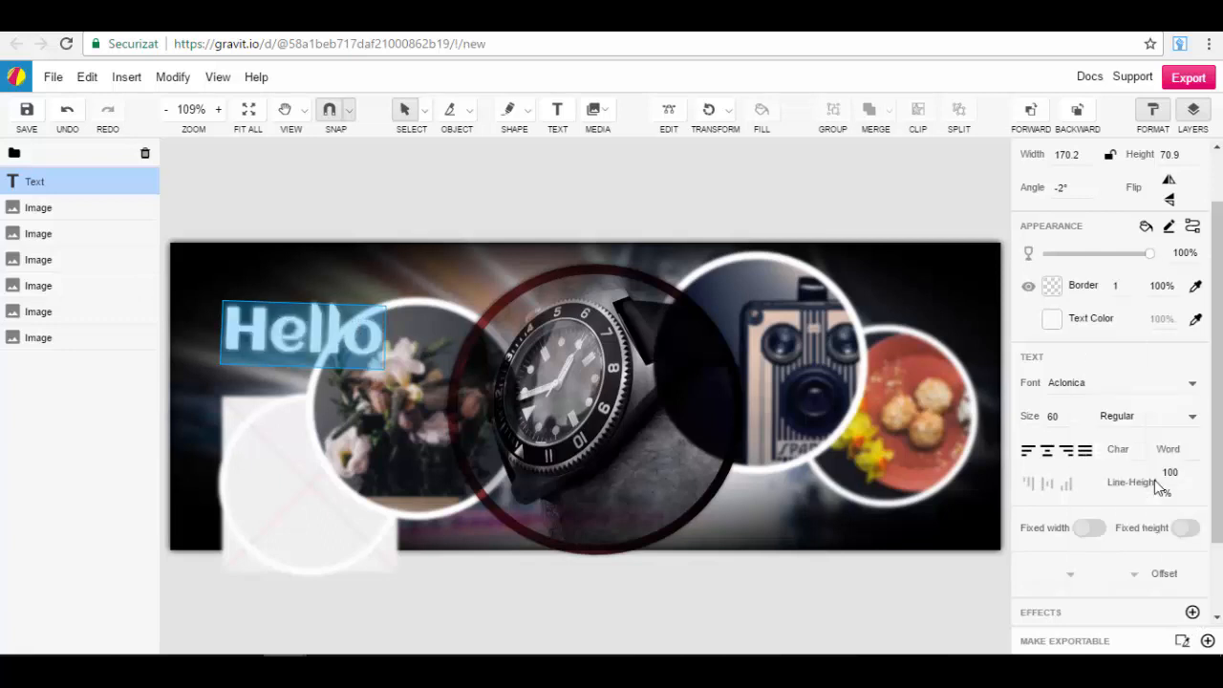
{"action": "left_click", "coordinate": [423, 264]}
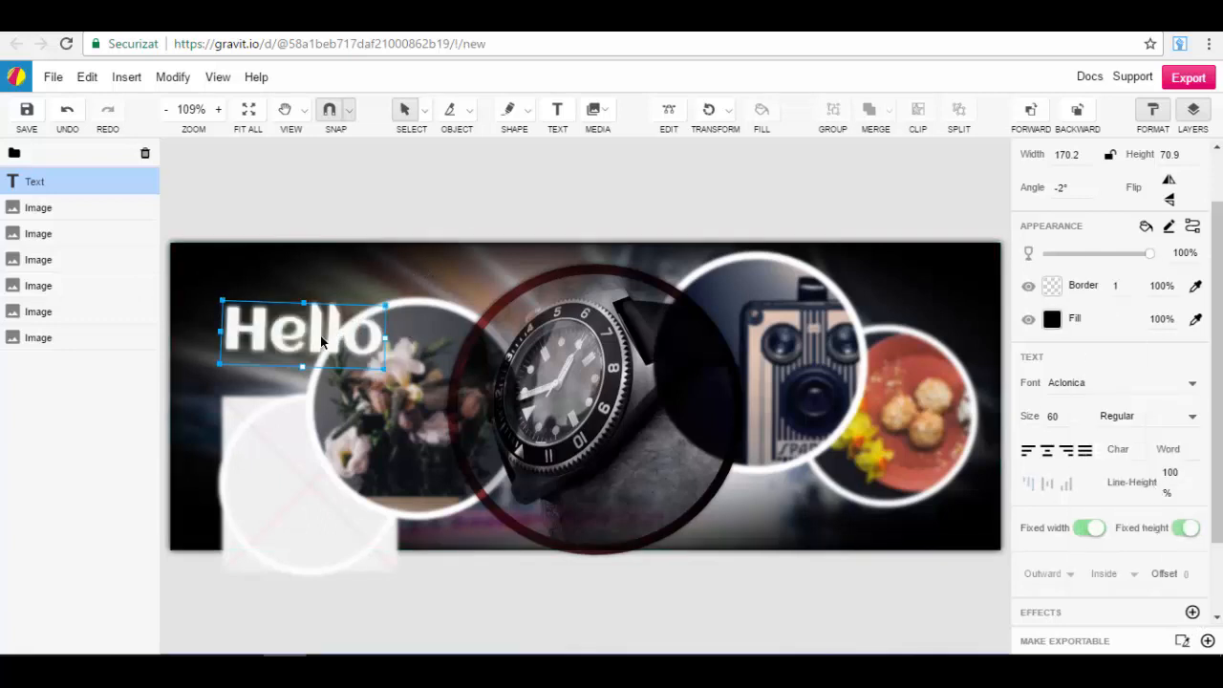
- Move the "Hello" text onto the lower part of the watch image and straighten it to 0°
{"action": "left_click_drag", "start_coordinate": [298, 324], "coordinate": [609, 489]}
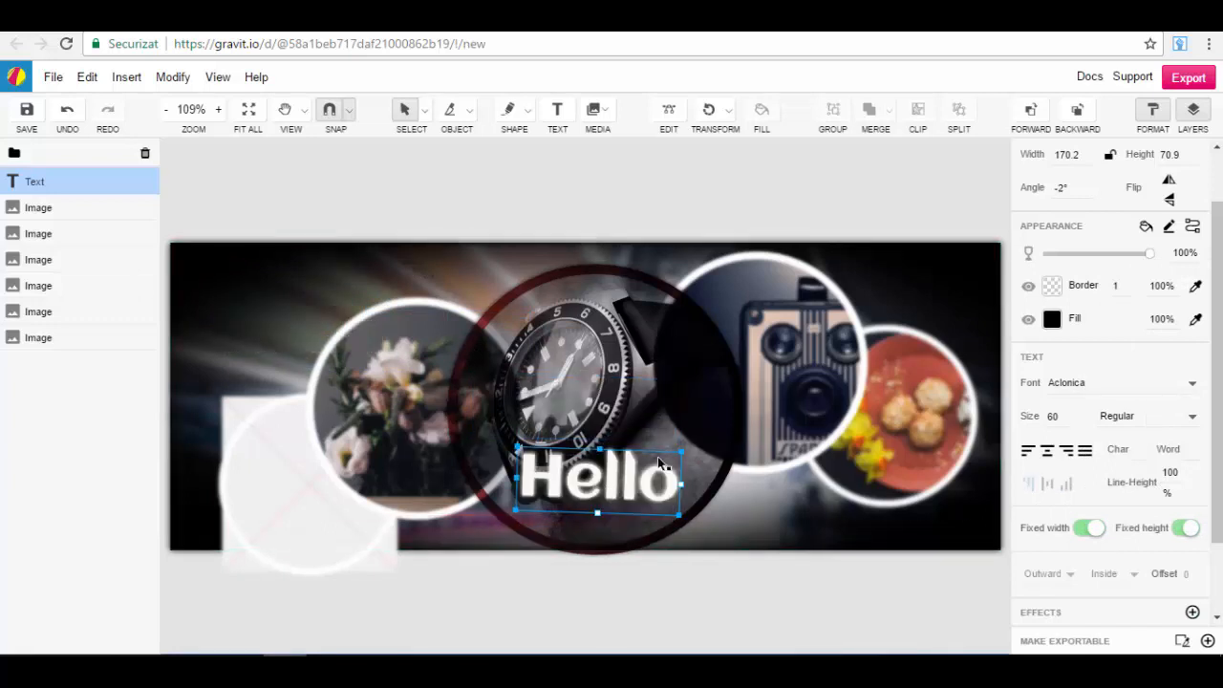
{"action": "left_click_drag", "start_coordinate": [515, 447], "coordinate": [512, 453]}
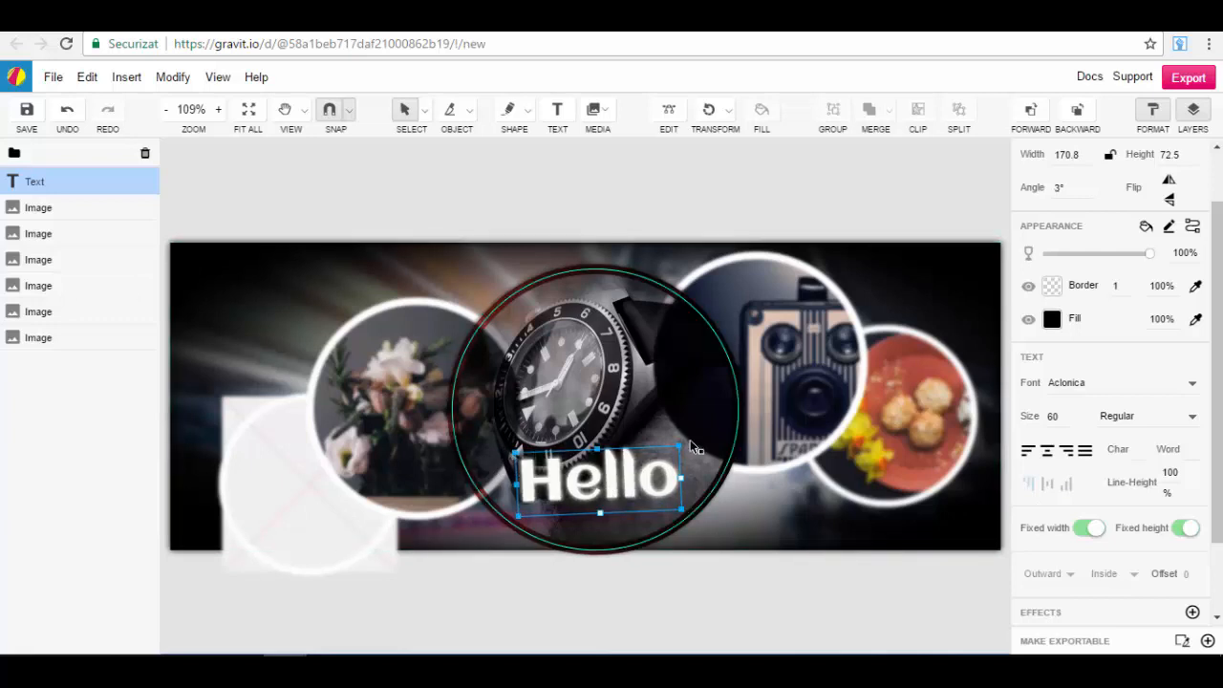
{"action": "left_click_drag", "start_coordinate": [681, 441], "coordinate": [690, 444]}
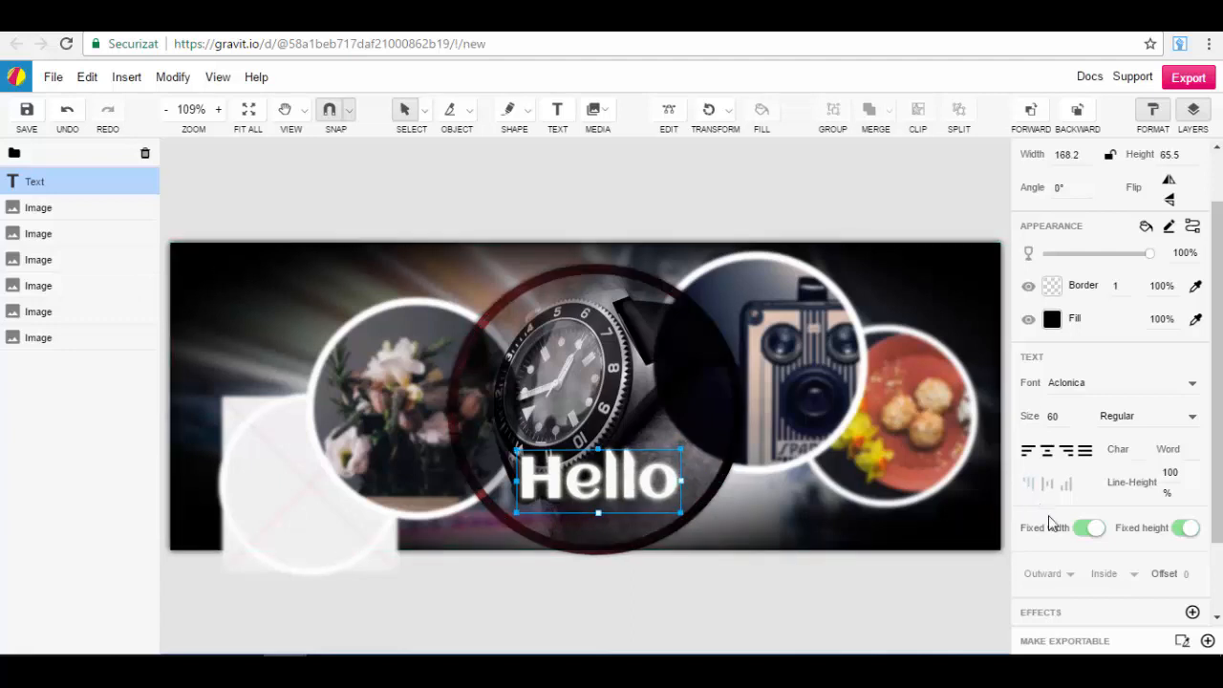
- Increase the text's Outer Glow radius to about 15.8 and move the text into the cover's upper-left corner
{"action": "scroll", "coordinate": [1109, 546], "scroll_direction": "down", "scroll_amount": 2}
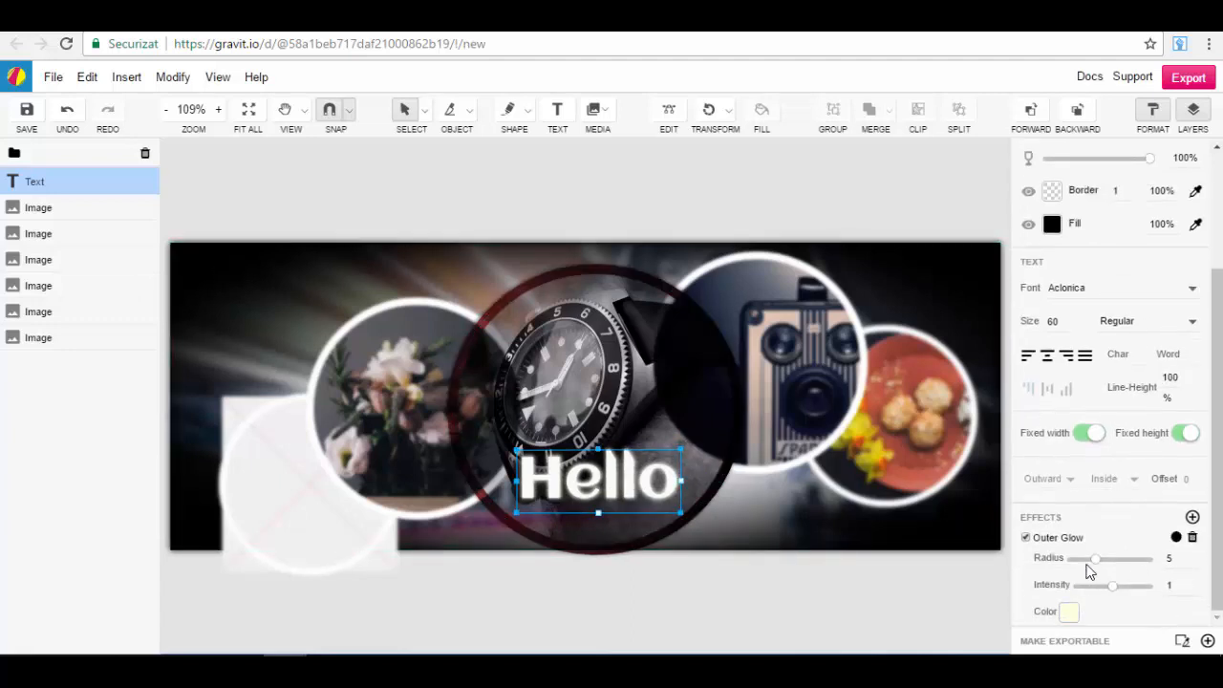
{"action": "left_click_drag", "start_coordinate": [1092, 559], "coordinate": [1117, 560]}
{"action": "left_click_drag", "start_coordinate": [638, 474], "coordinate": [309, 280]}
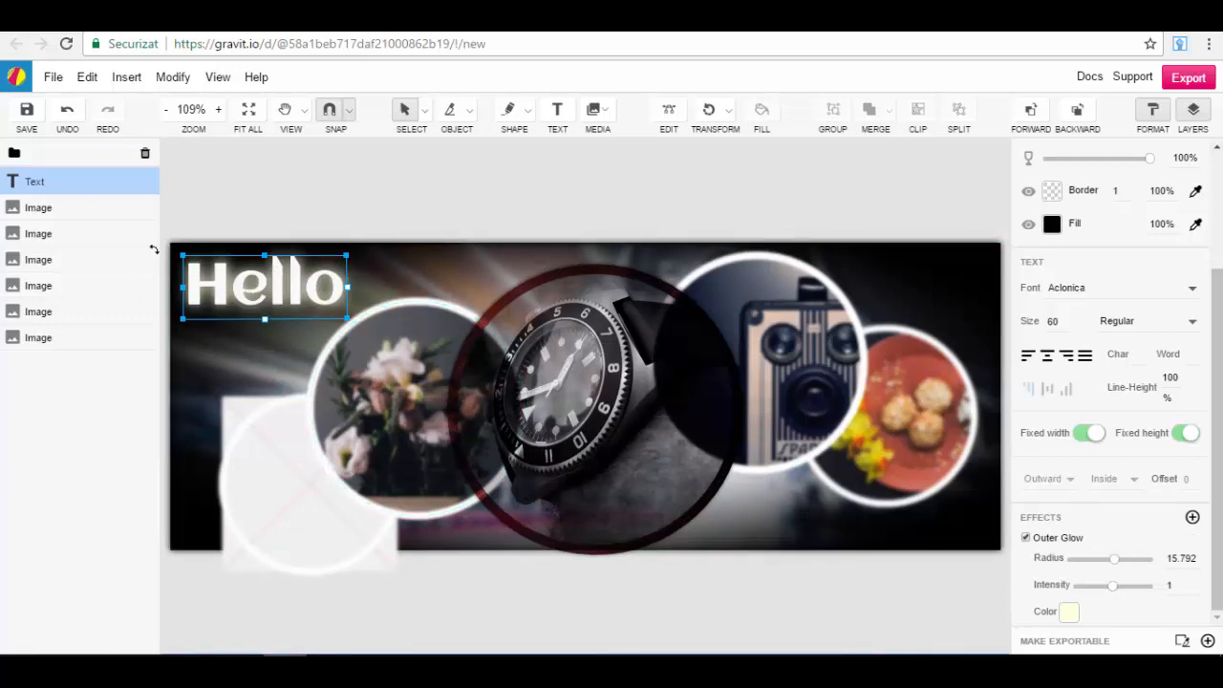
{"action": "left_click", "coordinate": [618, 227]}
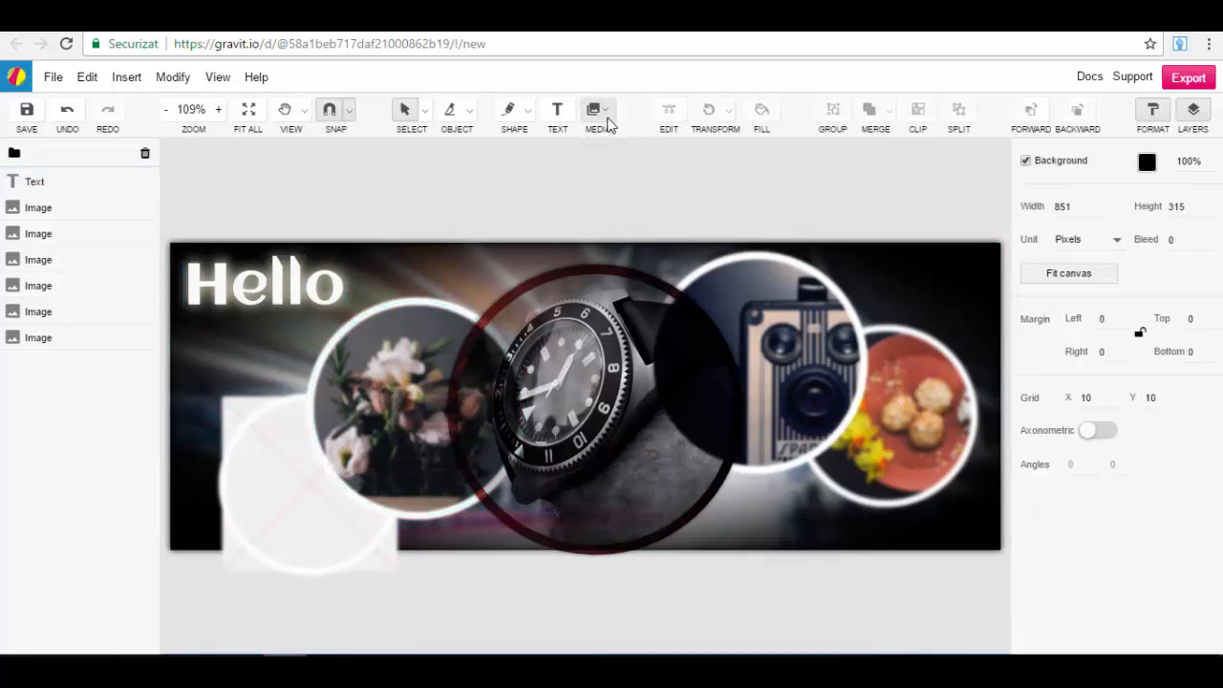
{"action": "left_click", "coordinate": [594, 108]}
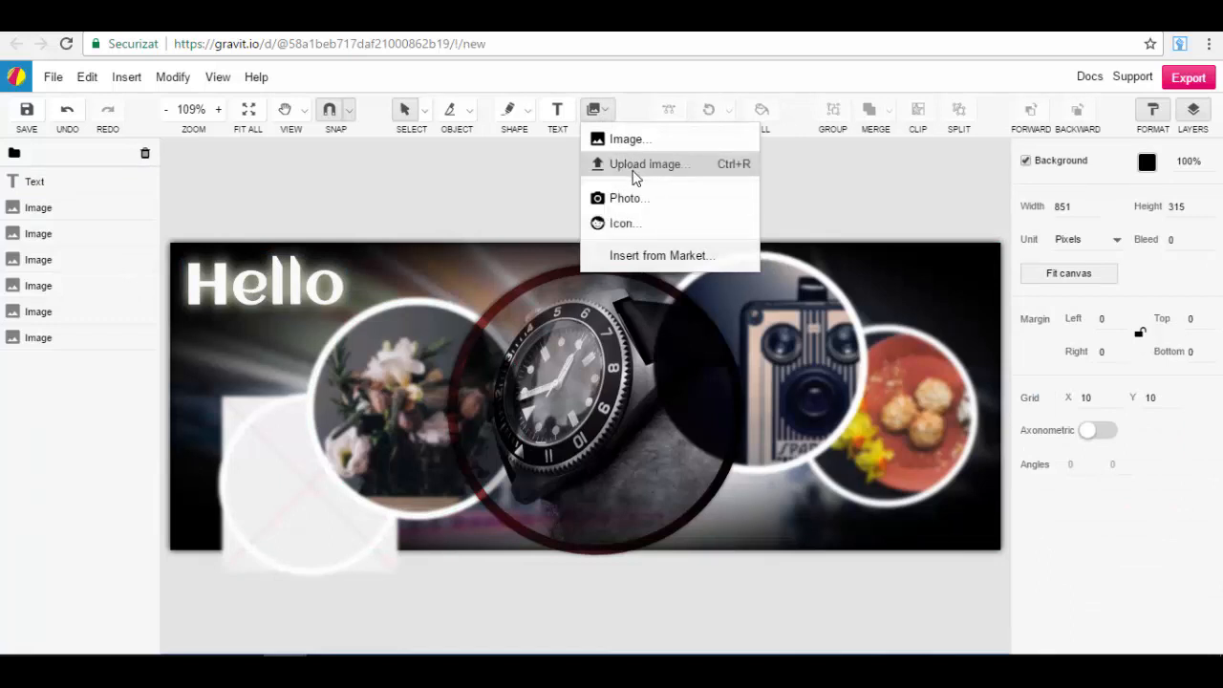
{"action": "left_click", "coordinate": [459, 200]}
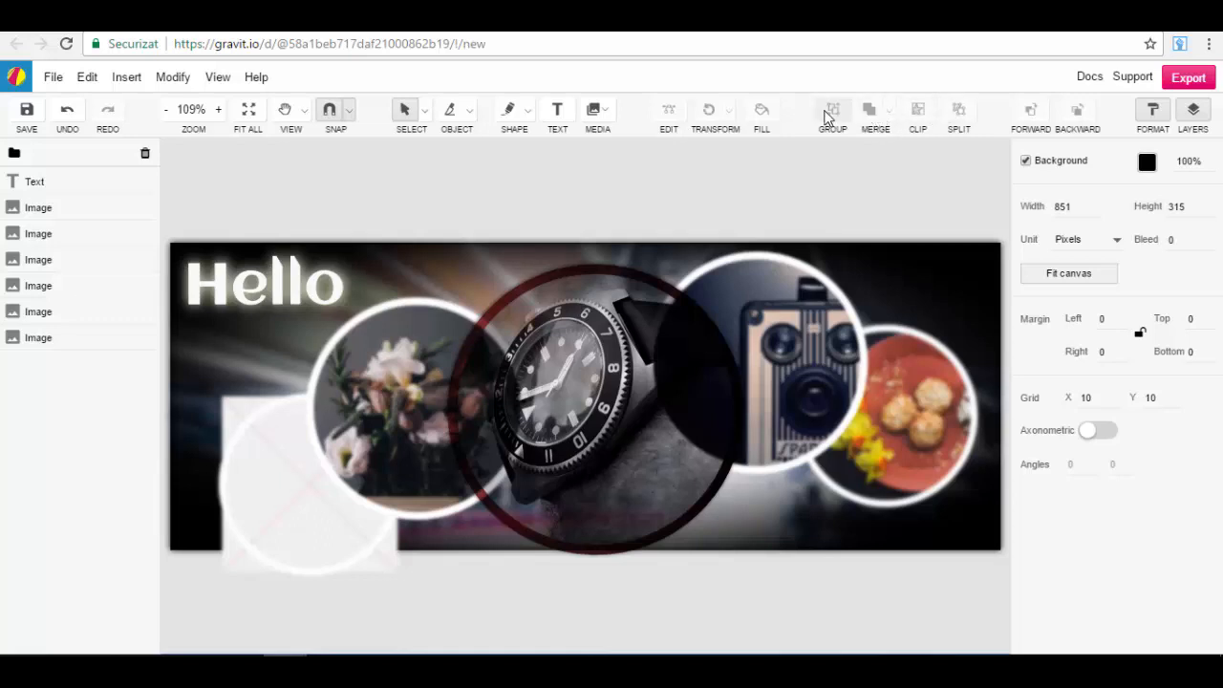
- Select the text and all the images on the cover and group them
{"action": "left_click_drag", "start_coordinate": [934, 220], "coordinate": [439, 603]}
{"action": "left_click", "coordinate": [966, 158]}
{"action": "left_click_drag", "start_coordinate": [966, 165], "coordinate": [358, 622]}
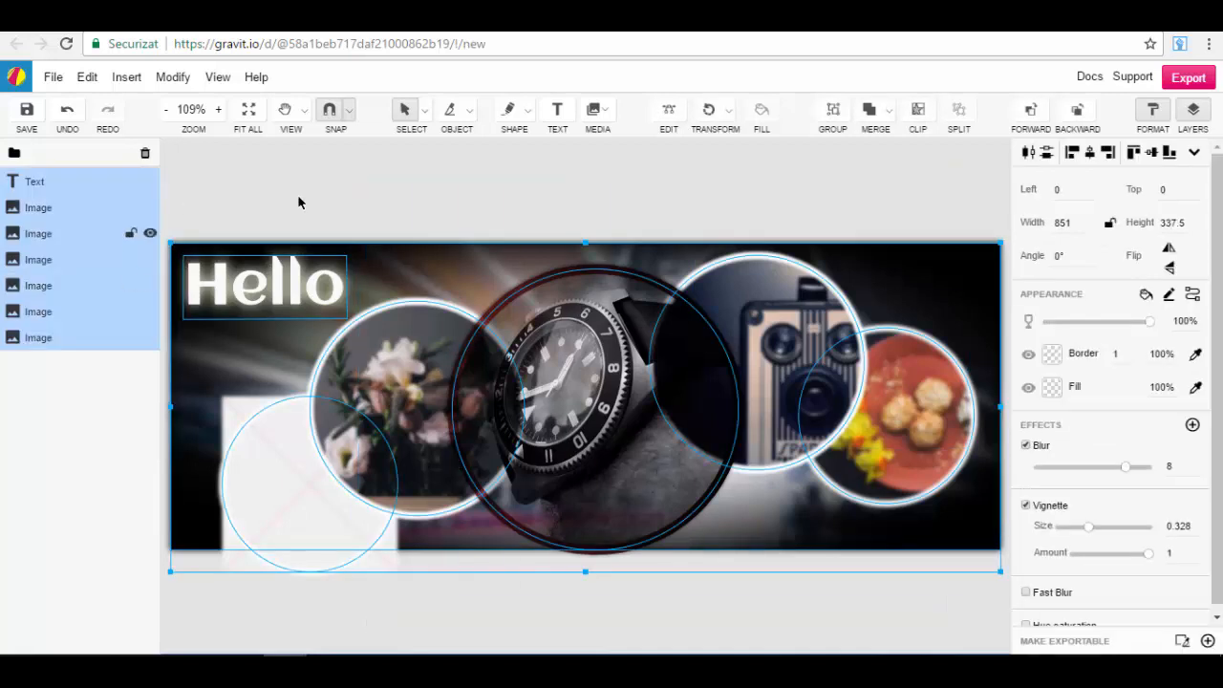
{"action": "left_click", "coordinate": [835, 111]}
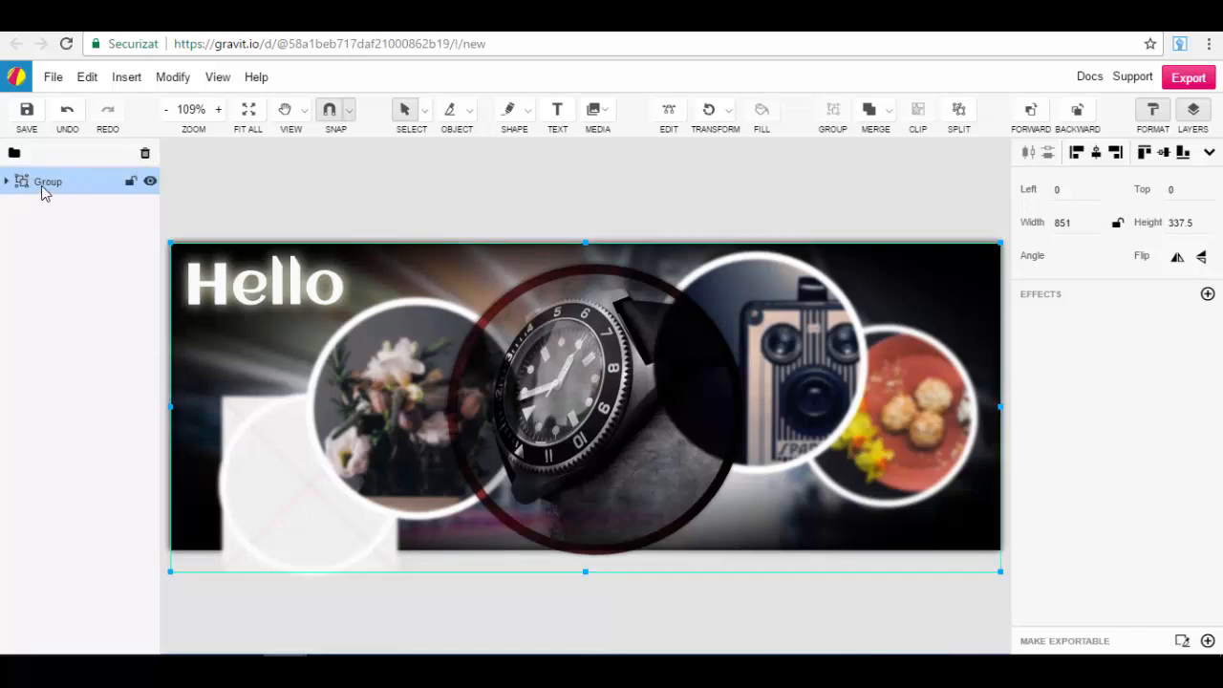
- Add a Stroke effect to the whole group
{"action": "left_click", "coordinate": [1208, 295]}
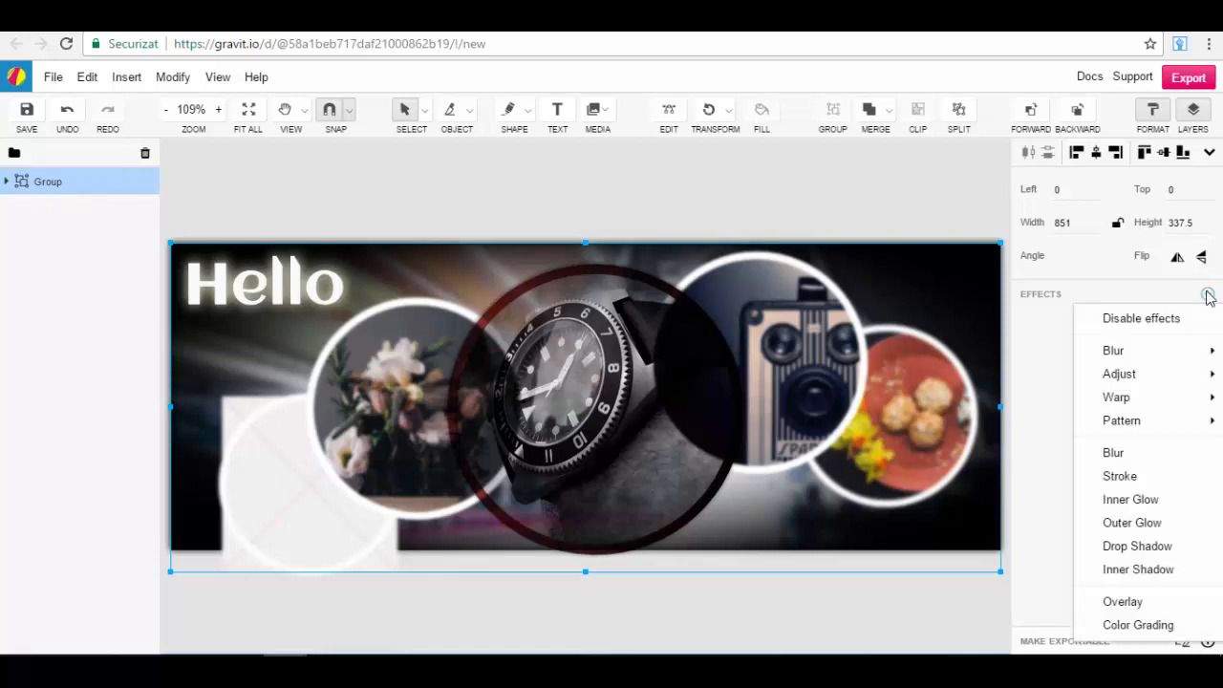
{"action": "mouse_move", "coordinate": [1130, 426]}
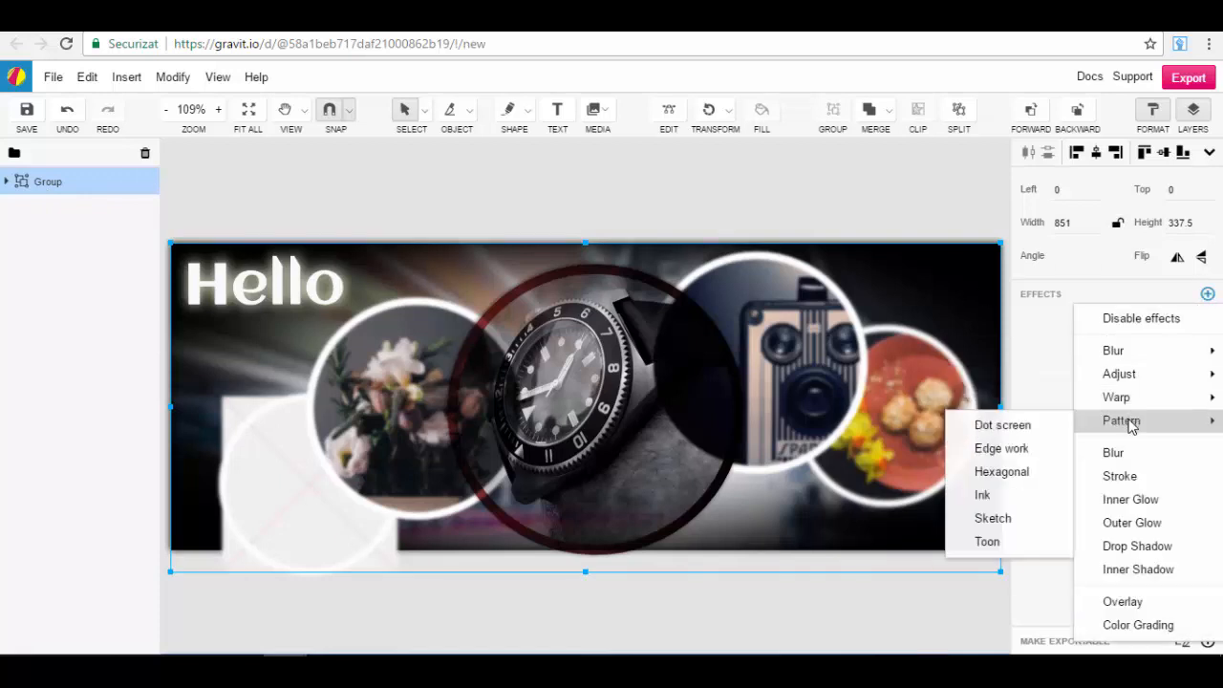
{"action": "left_click", "coordinate": [1119, 476]}
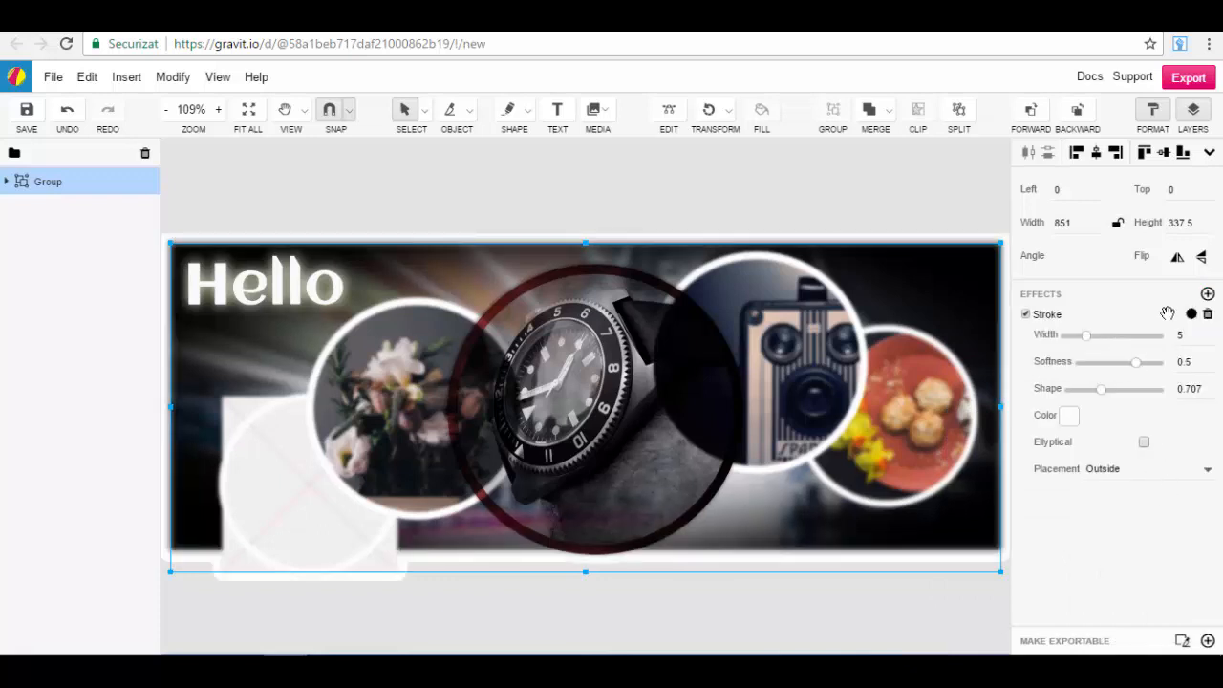
- Add a Lens blur effect to the group and reduce its radius to 3.1
{"action": "left_click", "coordinate": [1208, 295]}
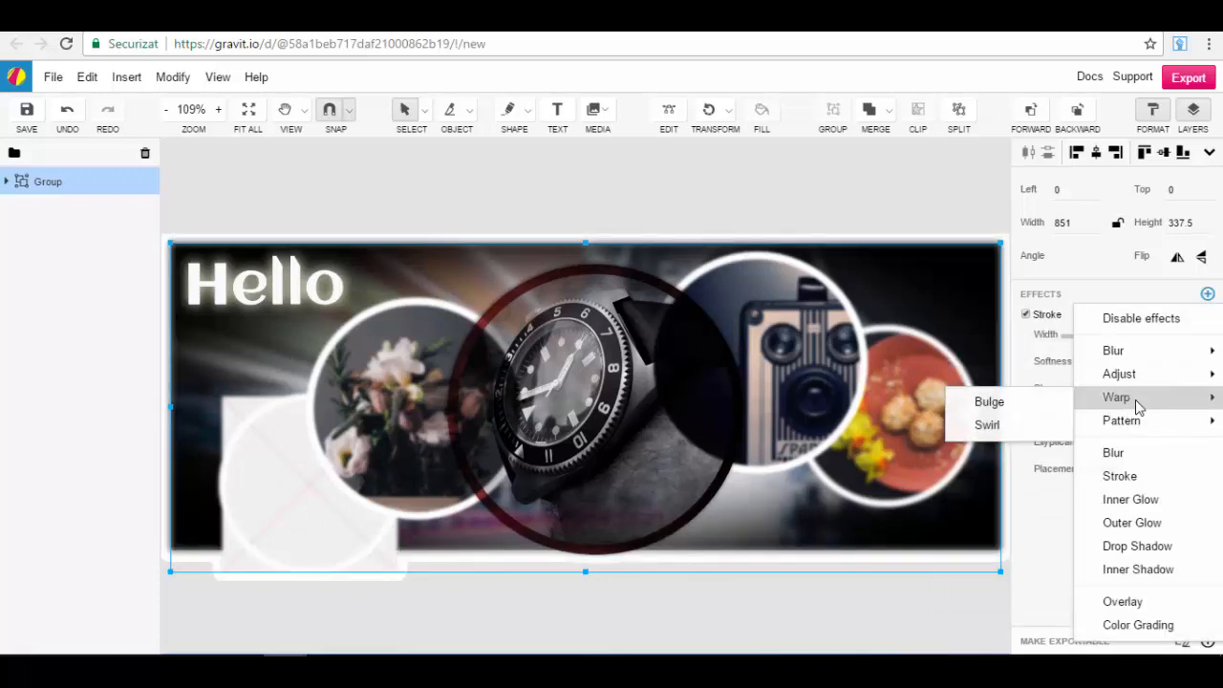
{"action": "mouse_move", "coordinate": [1158, 380]}
{"action": "mouse_move", "coordinate": [1158, 359]}
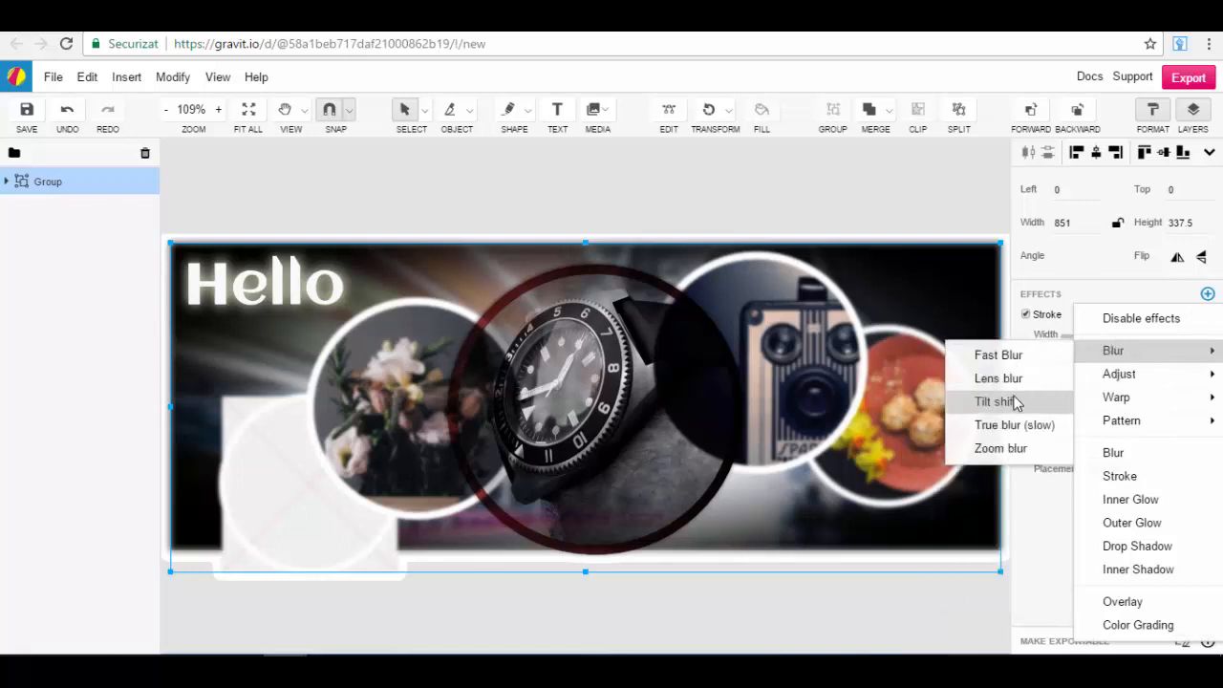
{"action": "left_click", "coordinate": [1040, 388]}
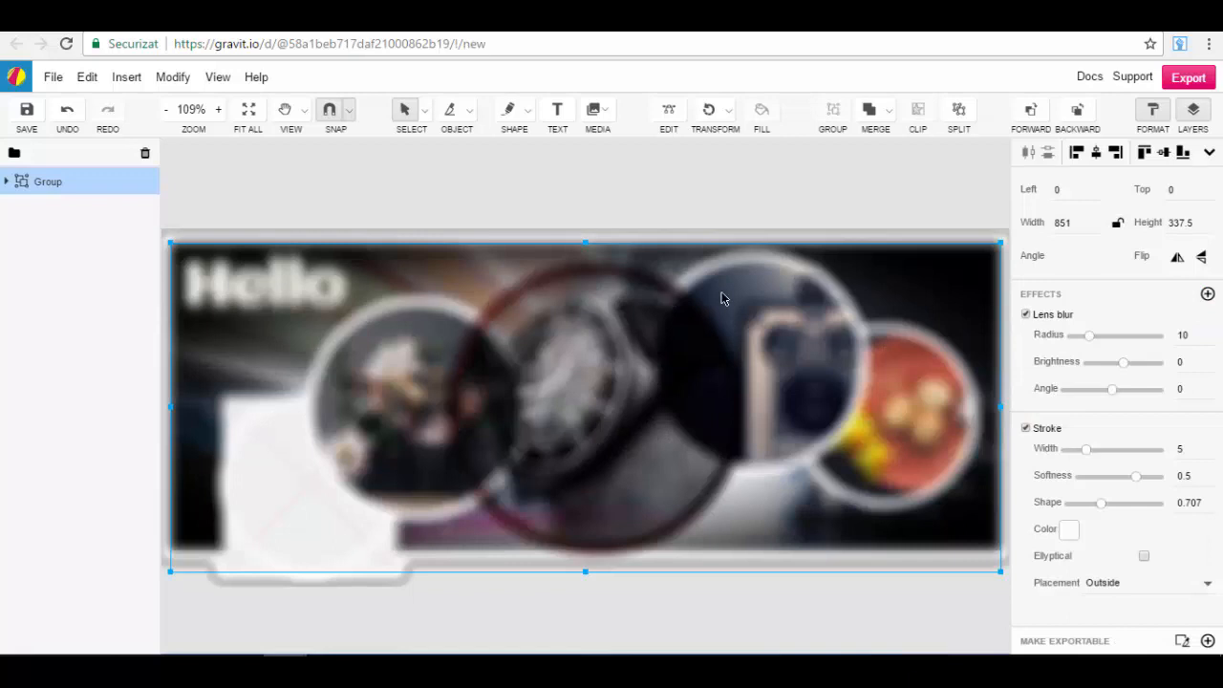
{"action": "mouse_move", "coordinate": [1089, 336]}
{"action": "left_mouse_down"}
{"action": "mouse_move", "coordinate": [1071, 341]}
{"action": "mouse_move", "coordinate": [1078, 332]}
{"action": "left_mouse_up"}
- Examine the group's contents in the layer list, selecting the text and the flower image inside it
{"action": "left_click", "coordinate": [7, 182]}
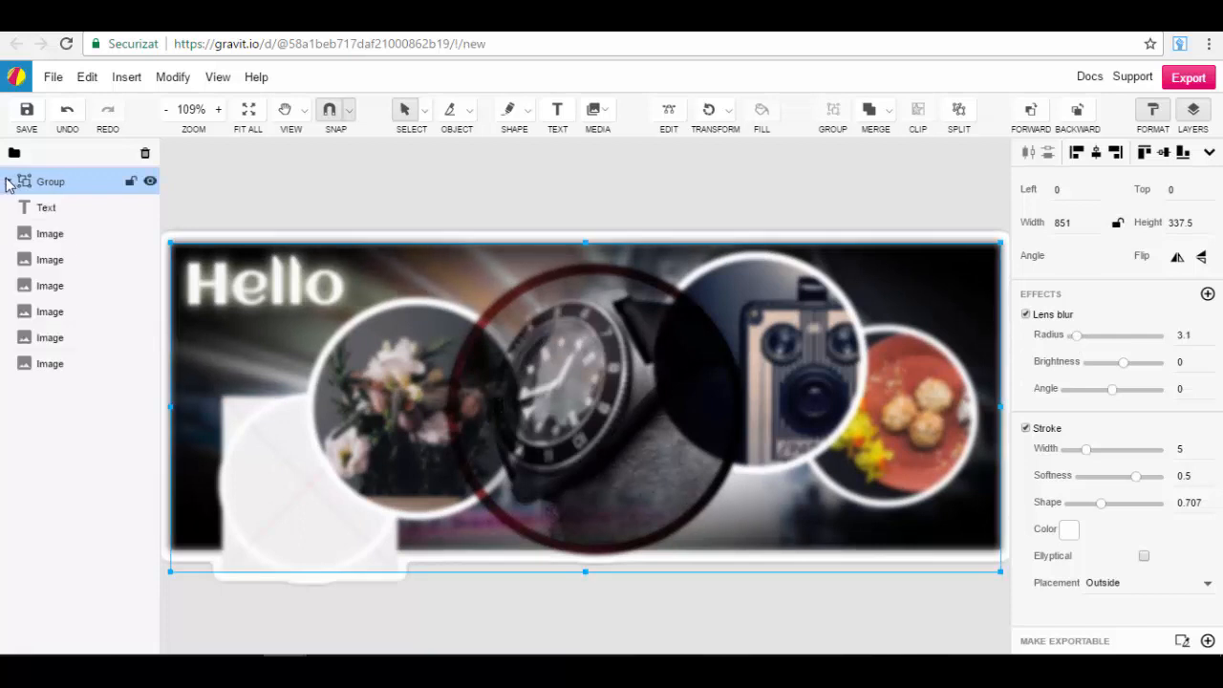
{"action": "left_click", "coordinate": [70, 209]}
{"action": "left_click", "coordinate": [78, 260]}
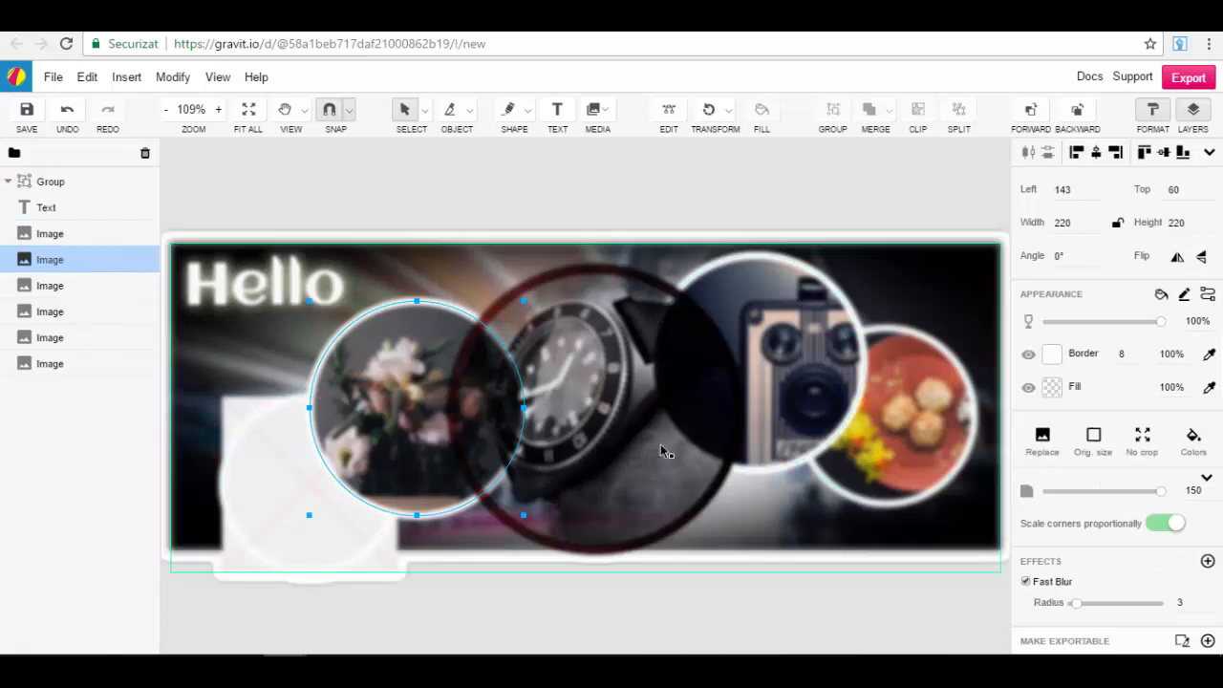
{"action": "left_click", "coordinate": [7, 182]}
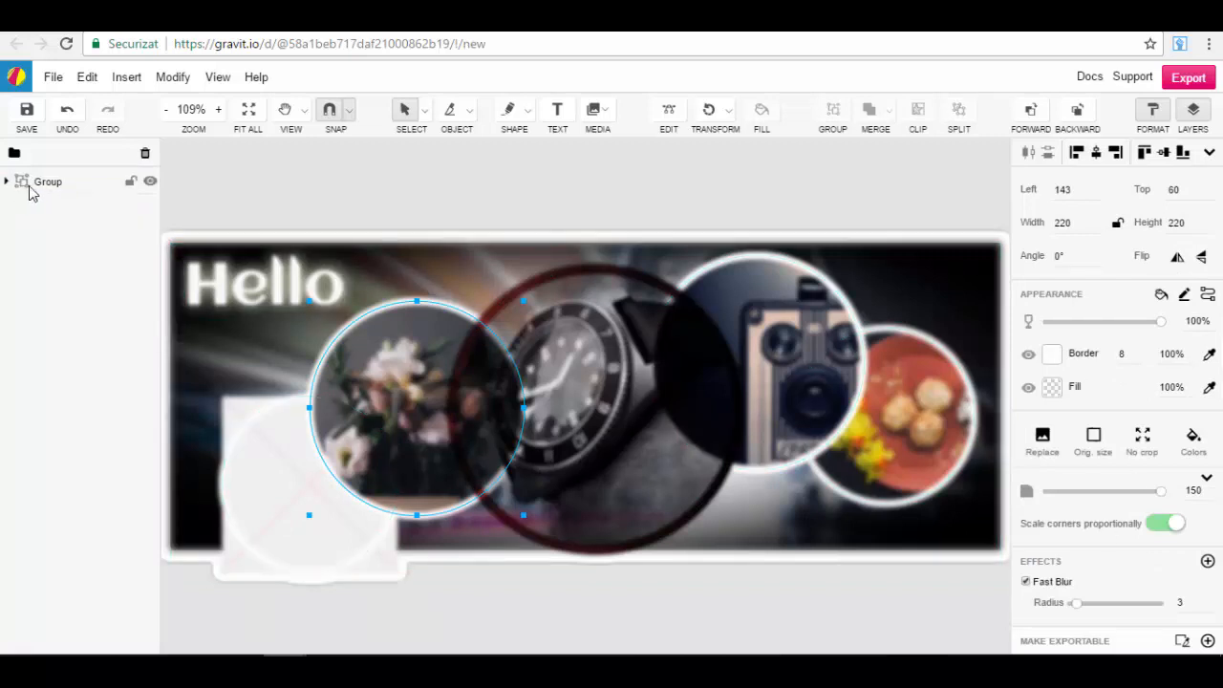
{"action": "left_click", "coordinate": [76, 187]}
- Split the group back into its separate text and image layers and clear the selection
{"action": "left_click", "coordinate": [891, 210]}
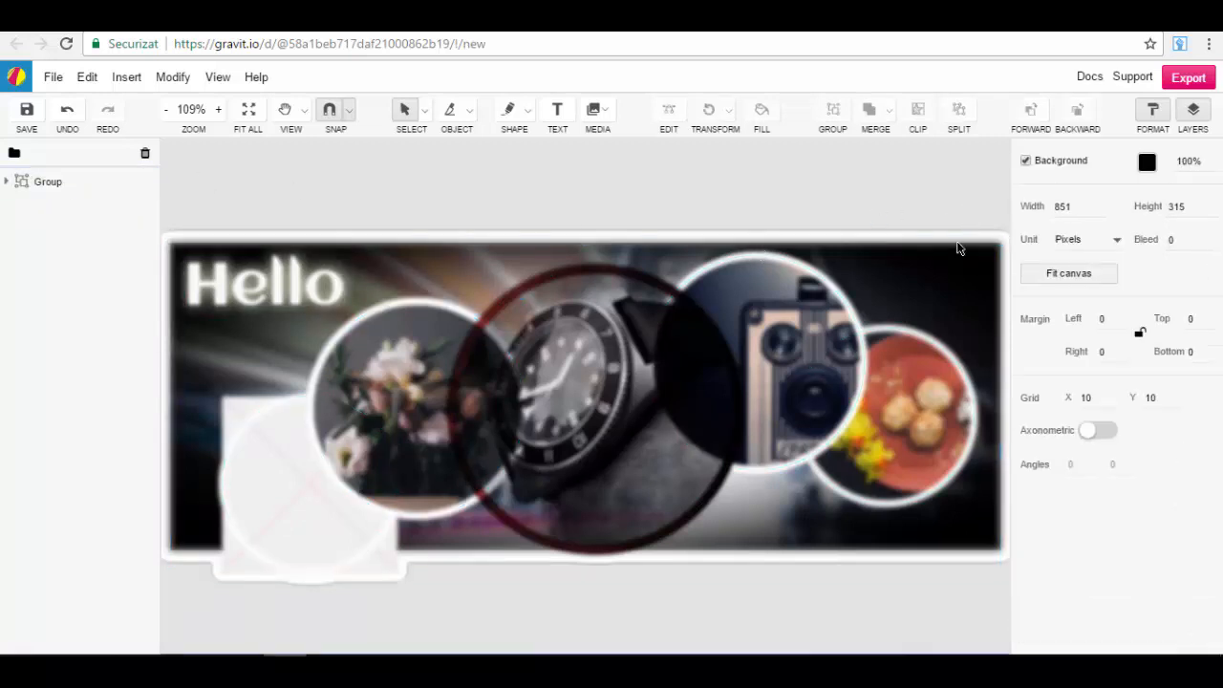
{"action": "left_click_drag", "start_coordinate": [960, 196], "coordinate": [162, 649]}
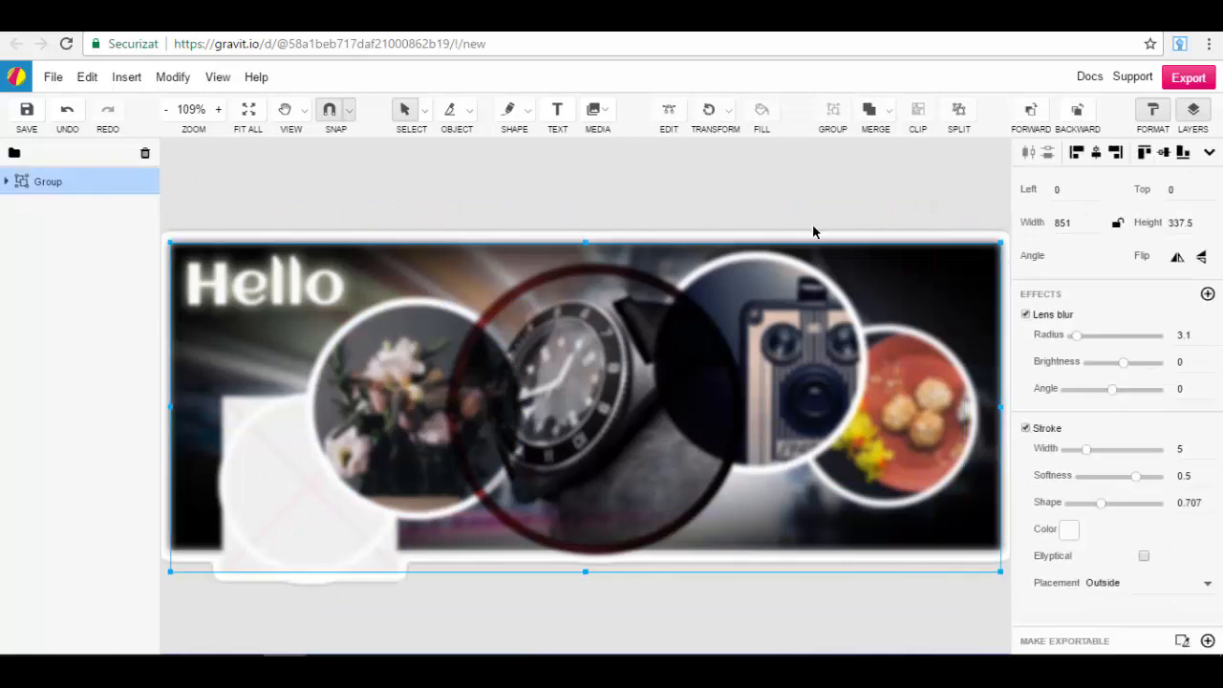
{"action": "left_click", "coordinate": [960, 112]}
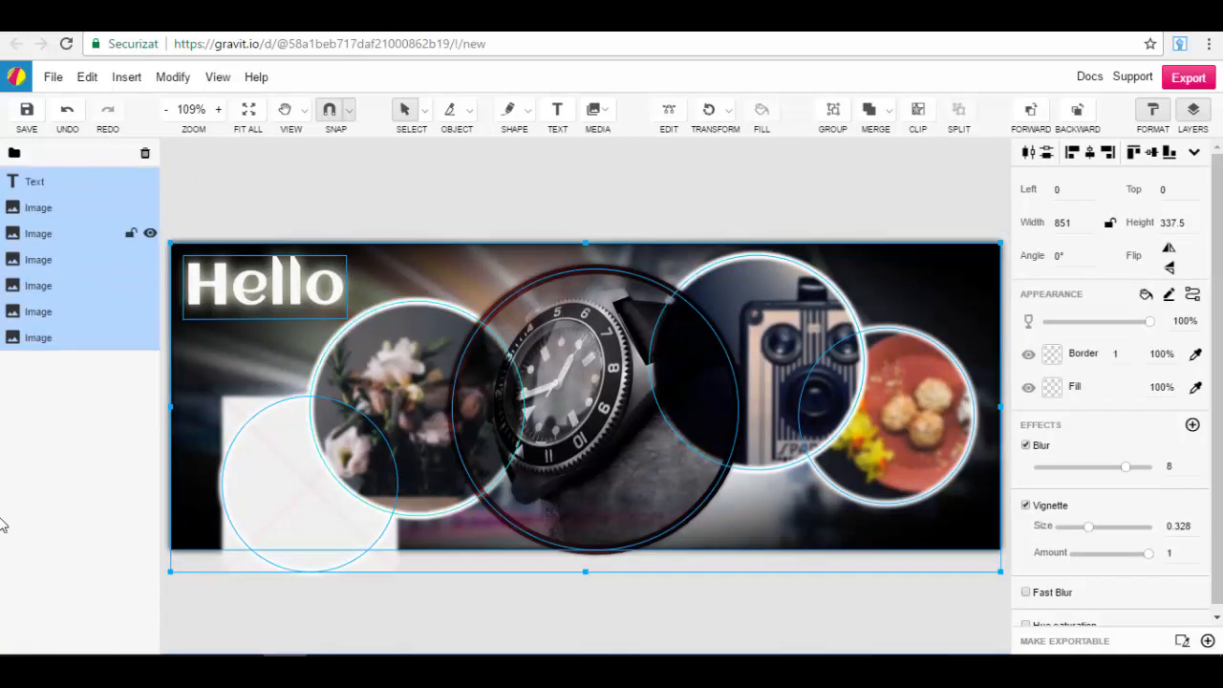
{"action": "left_click", "coordinate": [36, 477]}
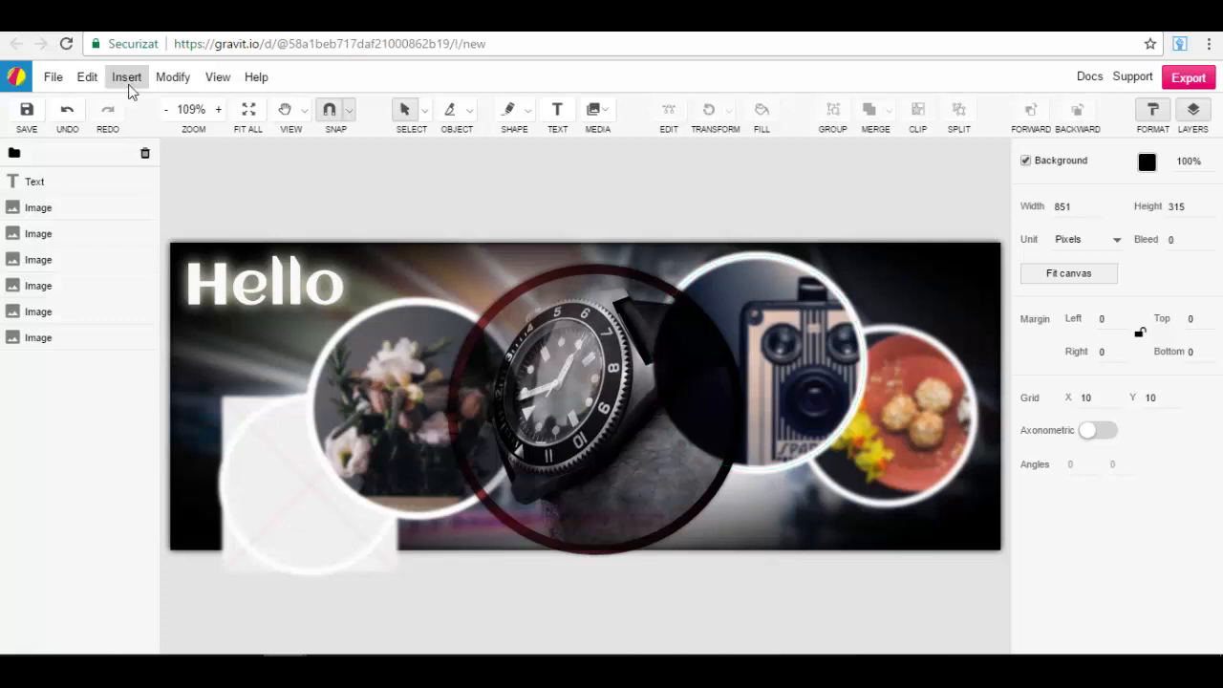
- Create a new blank design using the Facebook Cover preset
{"action": "left_click", "coordinate": [51, 77]}
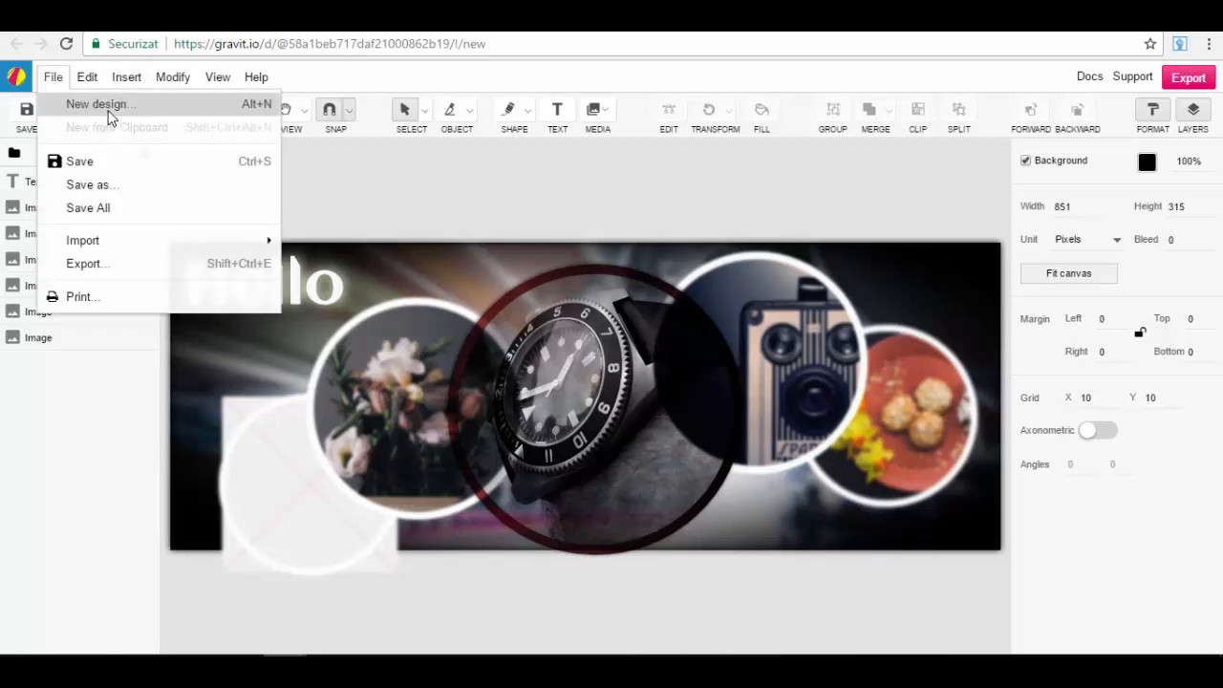
{"action": "left_click", "coordinate": [113, 107]}
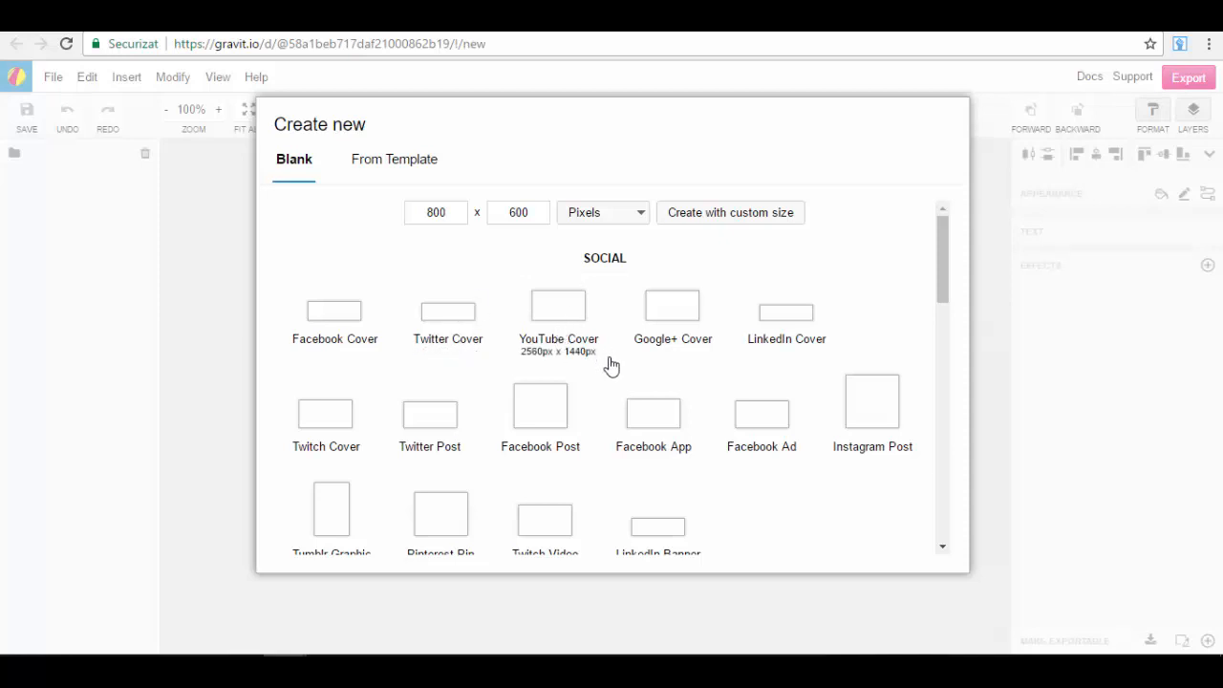
{"action": "left_click", "coordinate": [348, 324]}
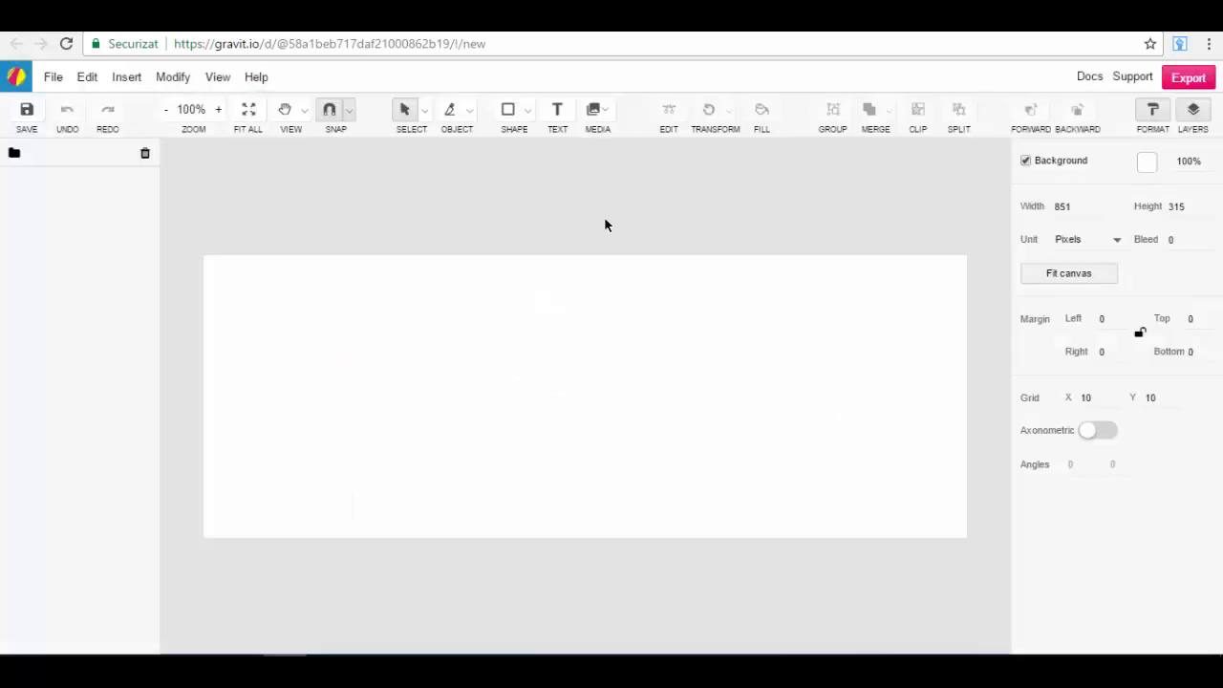